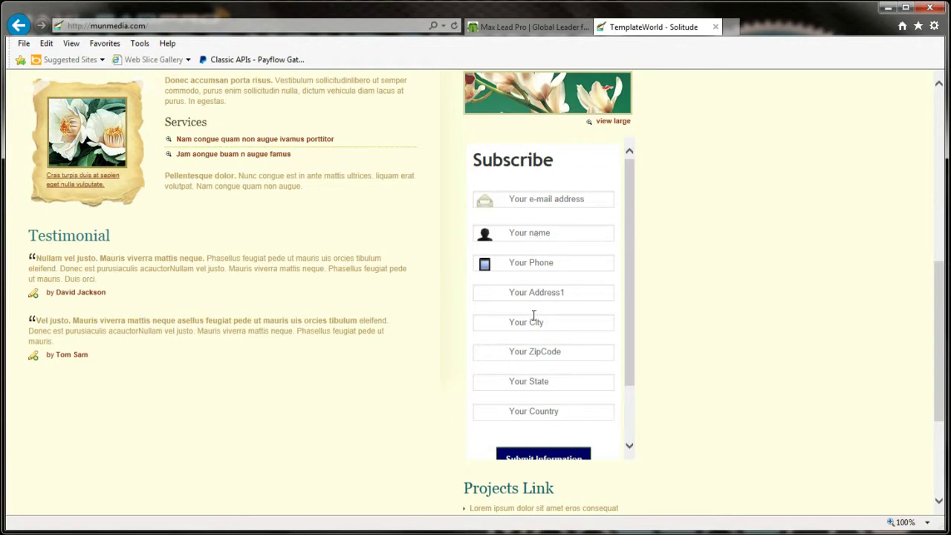
Step: Switch Internet Explorer to the Max Lead Pro Forms page listing Demo Form #1
click(529, 28)
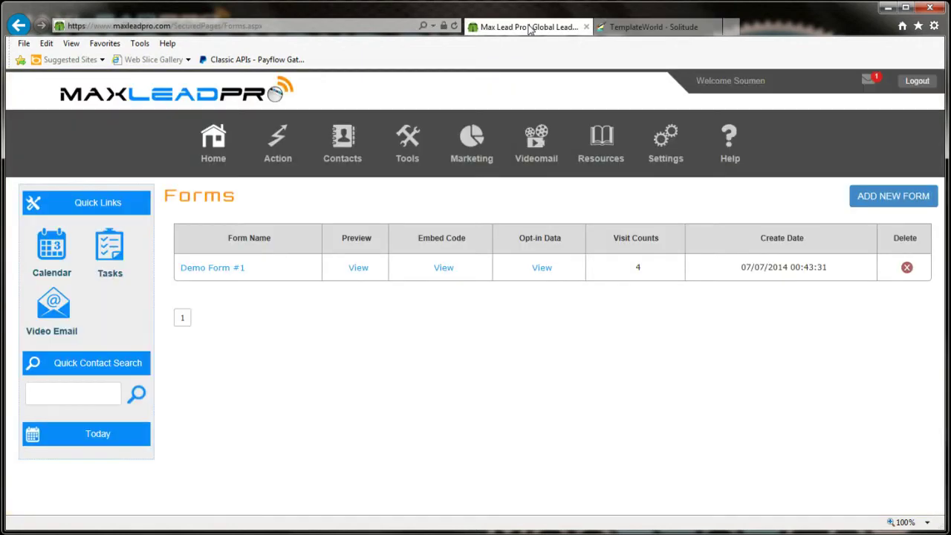
Step: Open Demo Form #1 and scroll to its Form Fields list and Subscribe preview
click(221, 275)
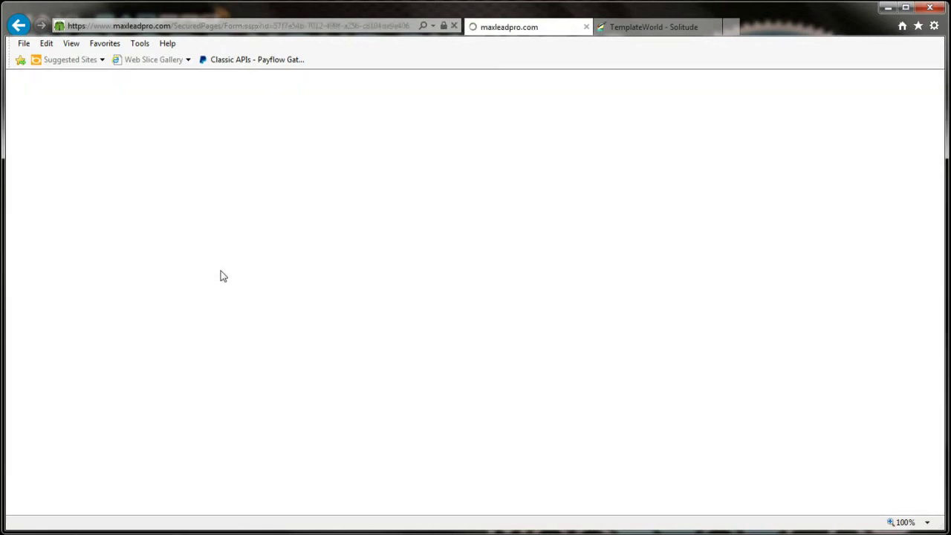
scroll(354, 301, down, 3)
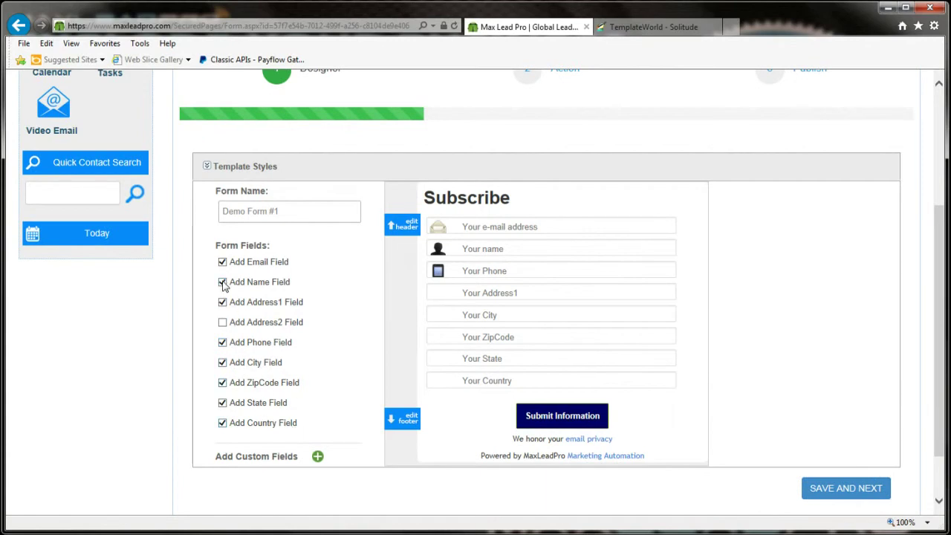
mouse_move(532, 247)
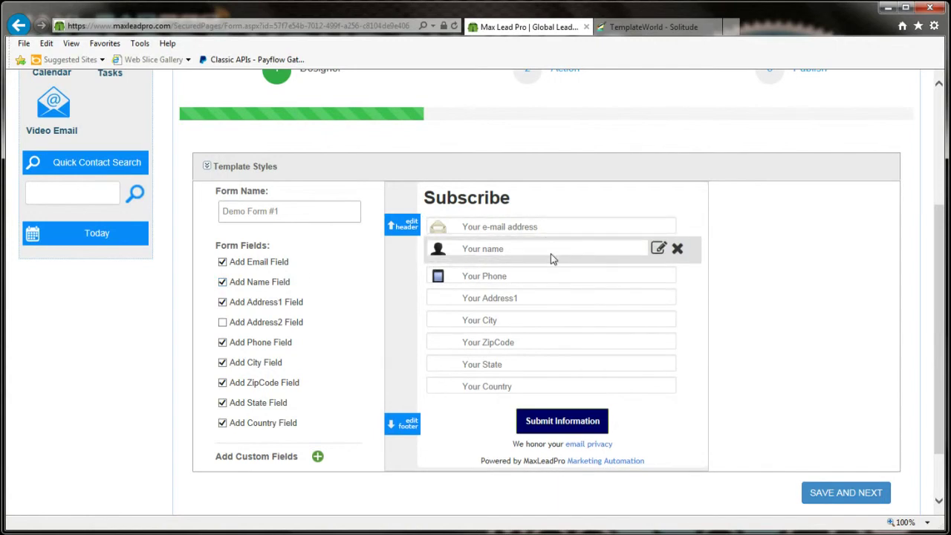
mouse_move(672, 301)
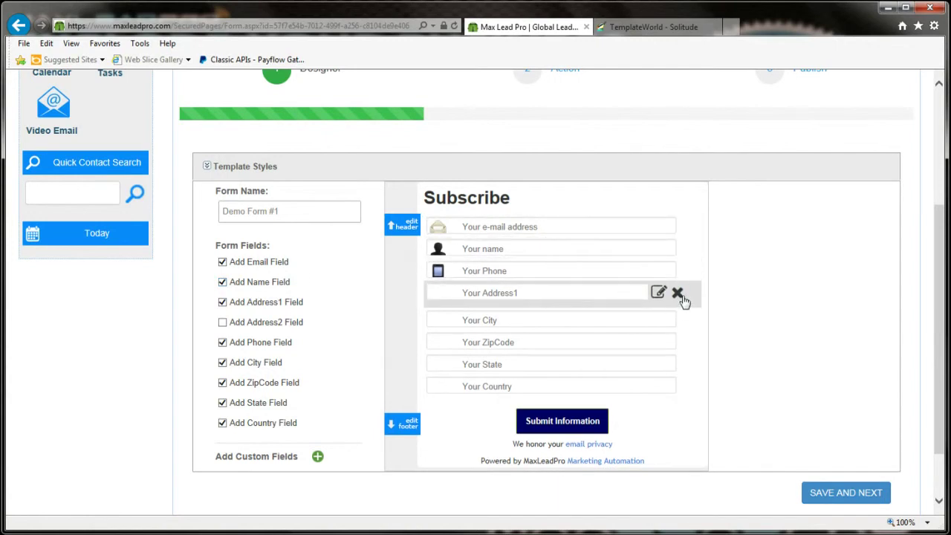
mouse_move(675, 237)
mouse_move(657, 395)
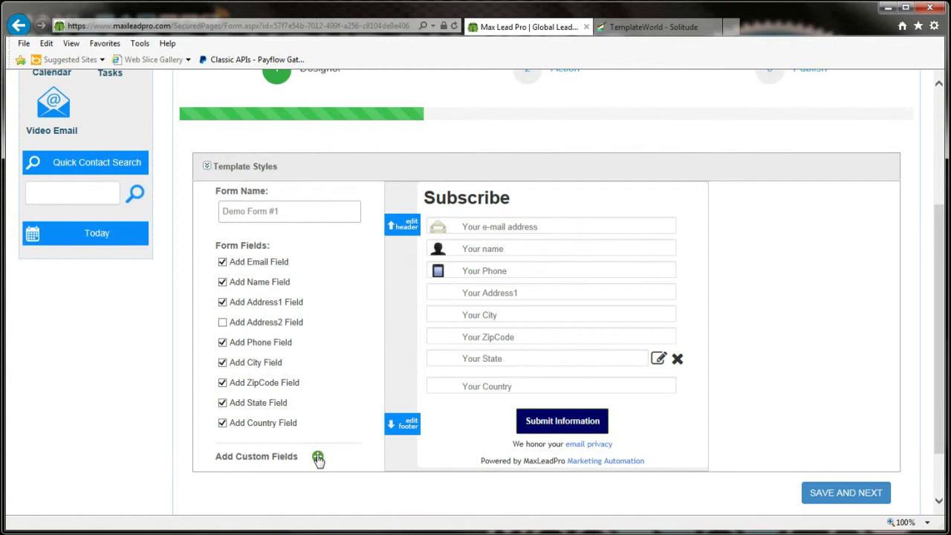
Step: Add a custom DropBox field labelled 'Where did you find us?'
click(317, 457)
click(348, 147)
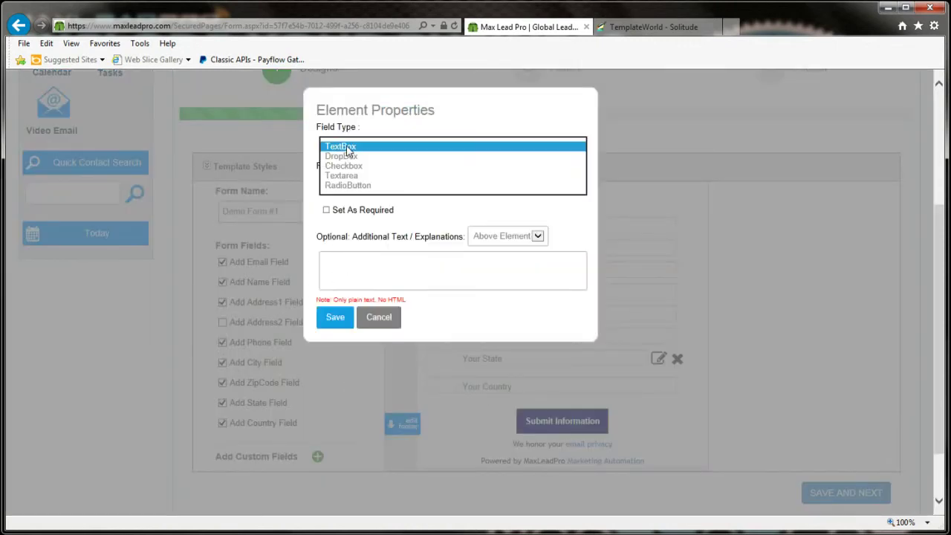
click(351, 156)
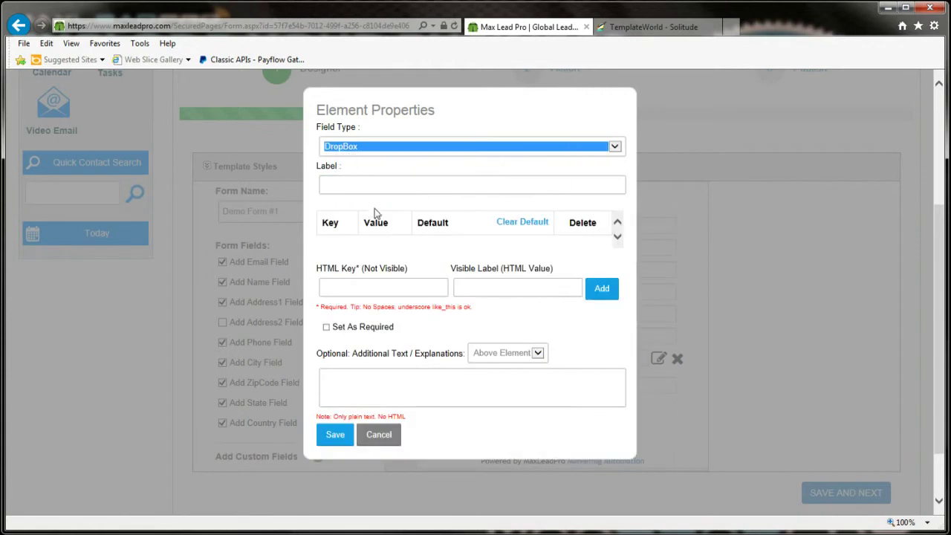
click(348, 180)
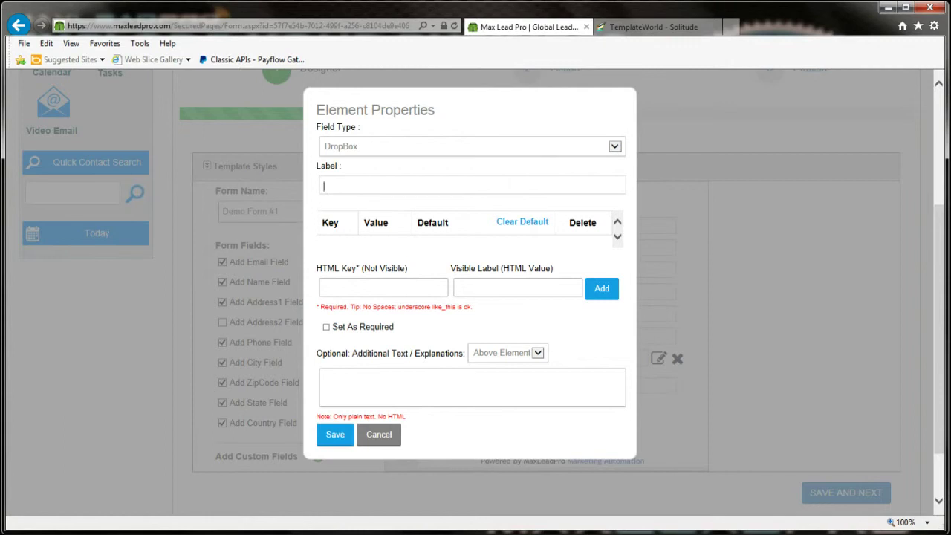
text(Where did you find us?)
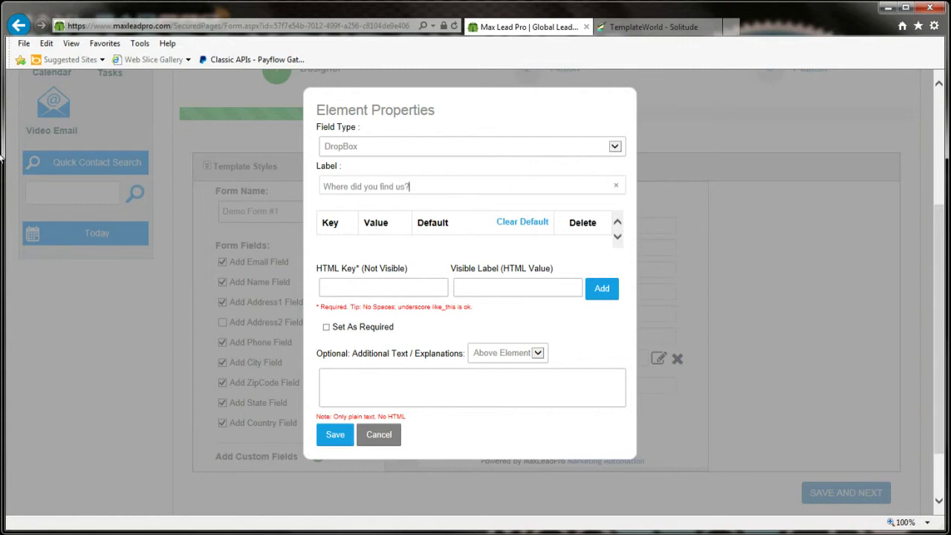
Step: Add drop-down option key 1 with label 'From TV ADs'
click(359, 290)
text(1)
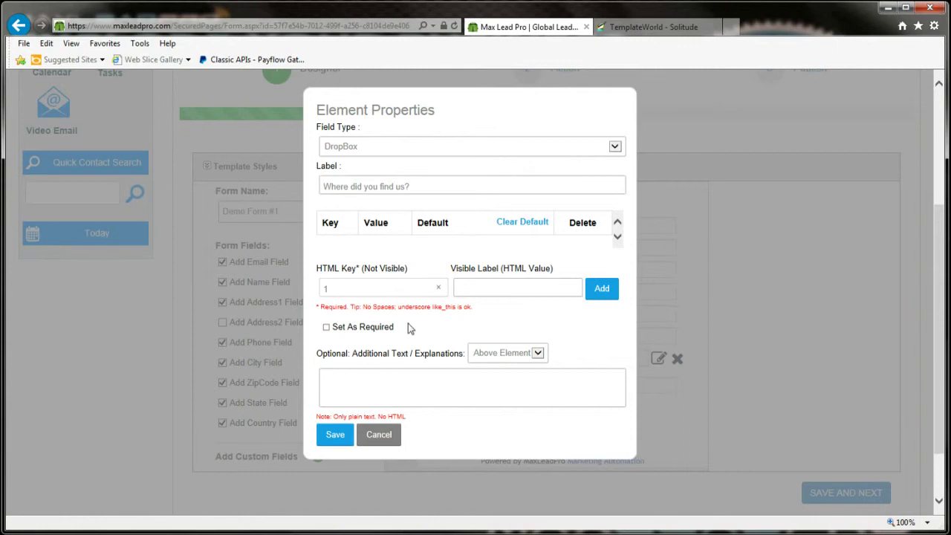
click(464, 289)
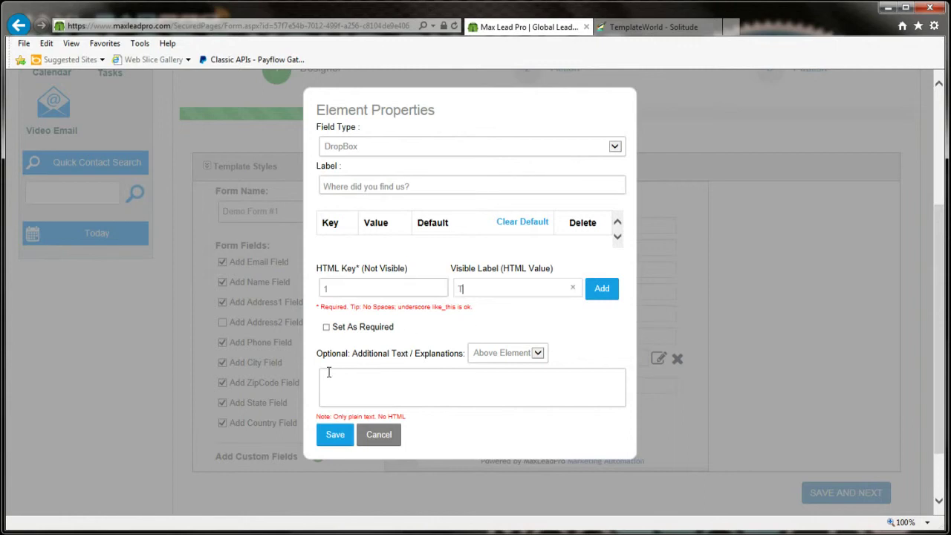
text(From TV)
click(602, 289)
text(ADs)
click(602, 289)
Step: Add drop-down option key 2 with label 'Google Search'
click(348, 310)
text(2)
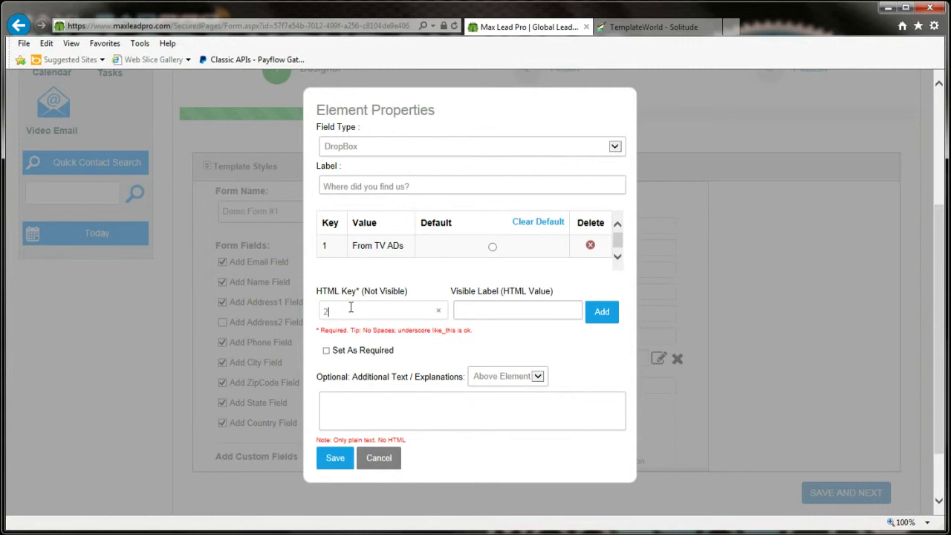
click(480, 313)
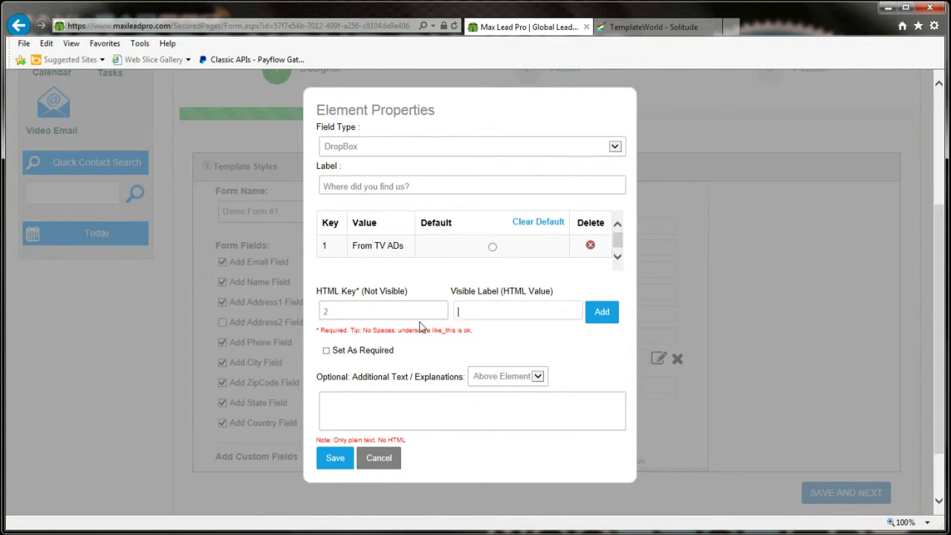
text(Google Search)
click(602, 322)
click(358, 323)
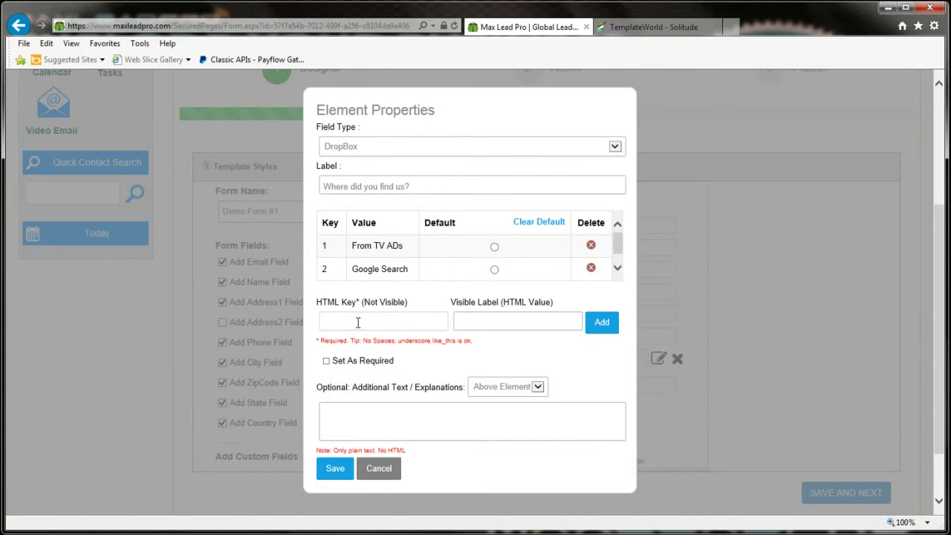
Step: Add options 3 'From Friends' and 4 'From Bing Search' to the drop-down
text(3)
click(461, 322)
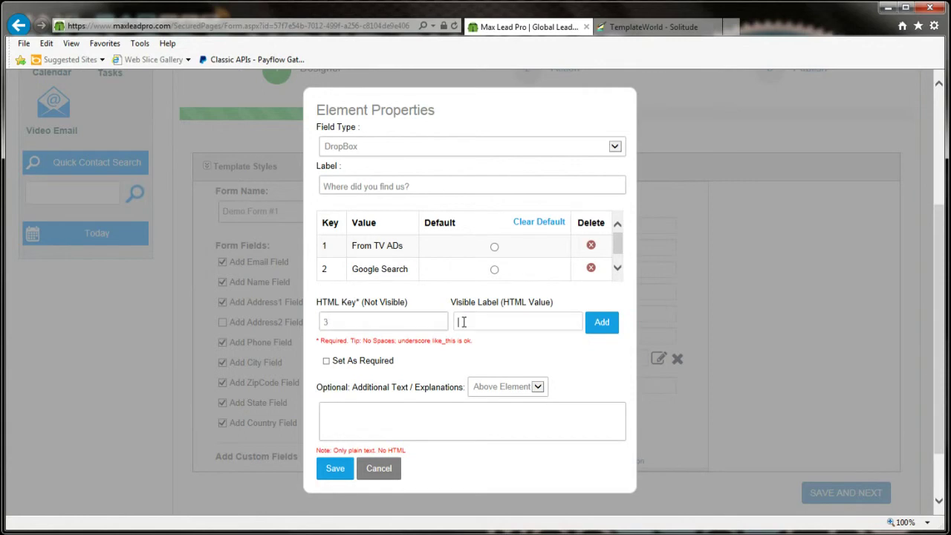
text(From Friends)
click(602, 324)
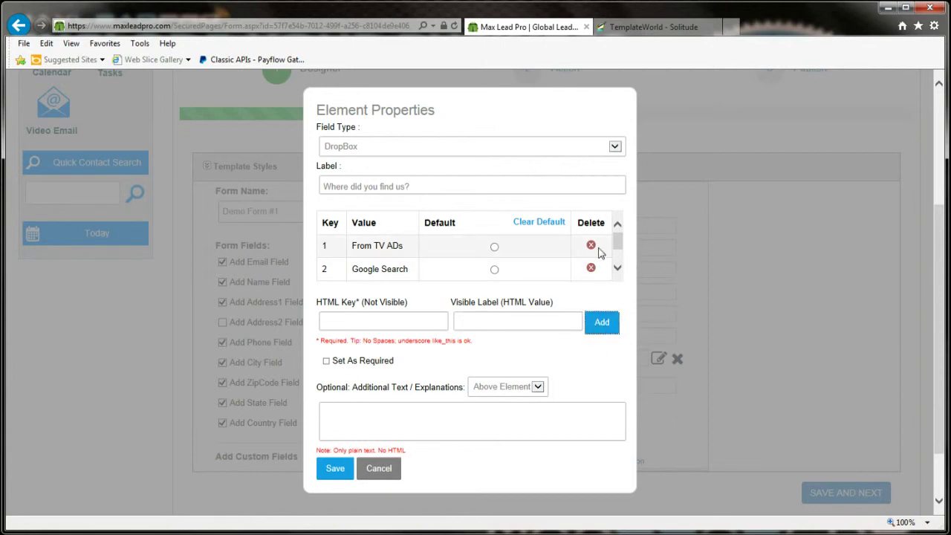
drag(617, 241, 617, 266)
click(387, 318)
text(4)
click(512, 318)
text(From Bing Search)
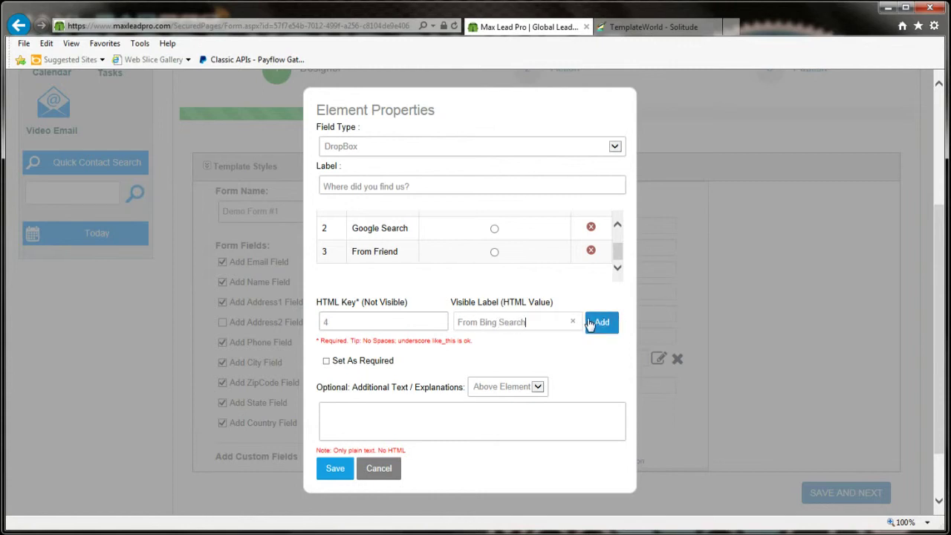
click(602, 321)
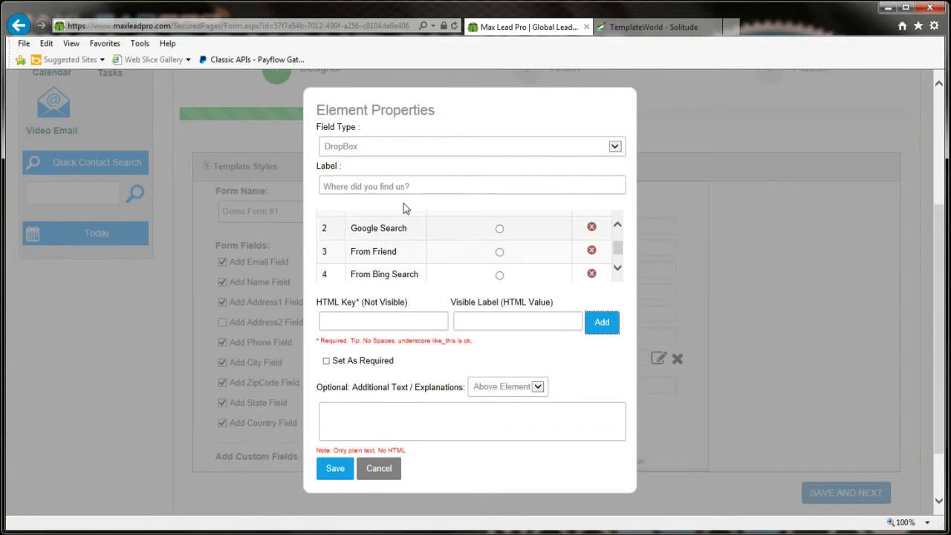
Step: Place the explanation 'Please select an option' below the element and save the field
click(532, 392)
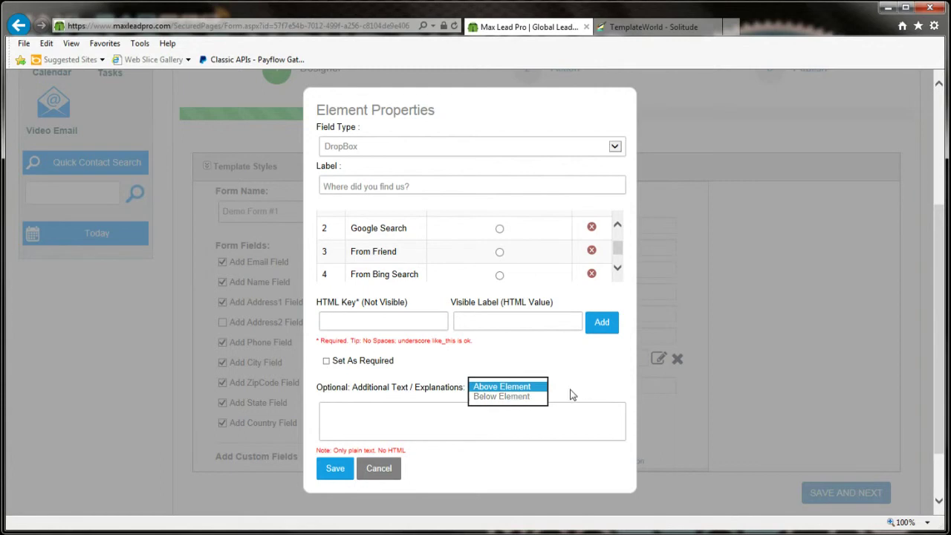
click(498, 396)
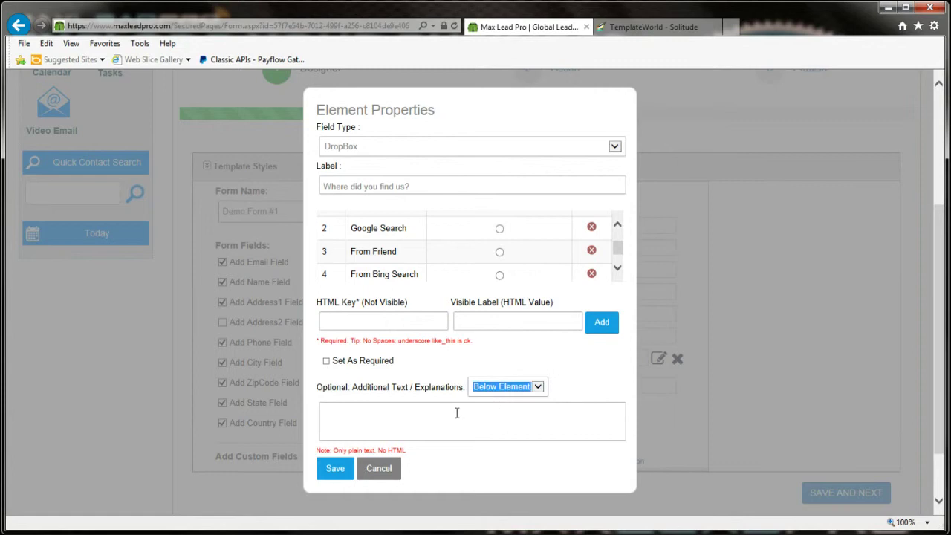
click(427, 416)
text(Please)
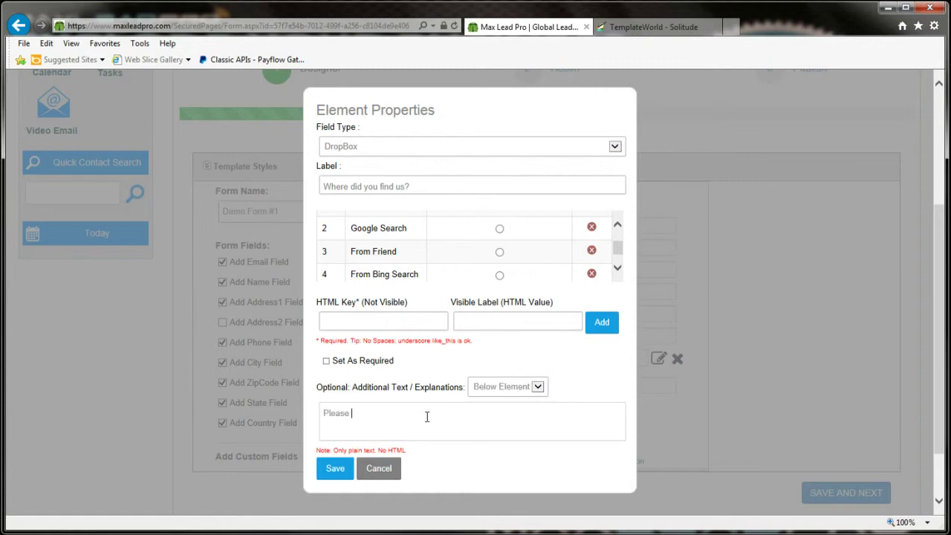
text( select an option)
click(334, 467)
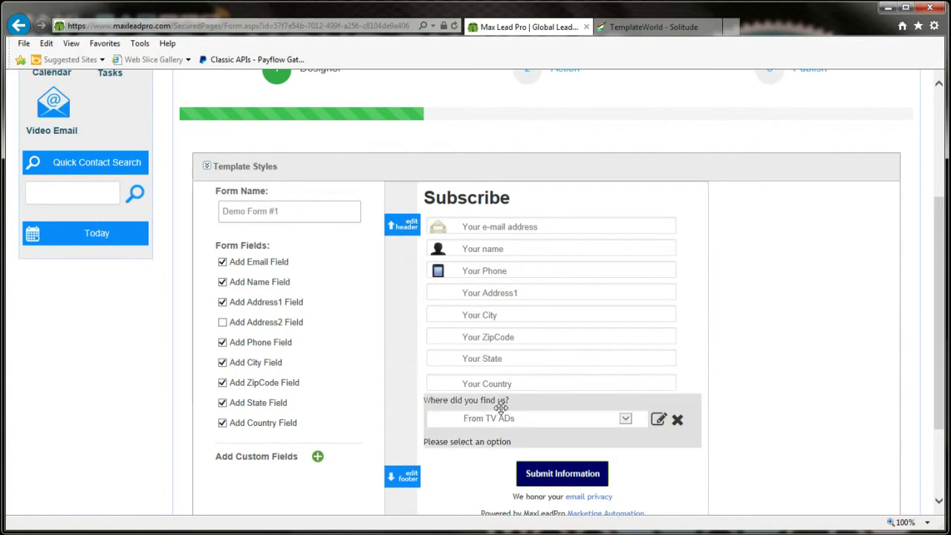
Step: Save Demo Form #1 with Save and Next, then return to the munmedia.com test page
scroll(796, 436, down, 2)
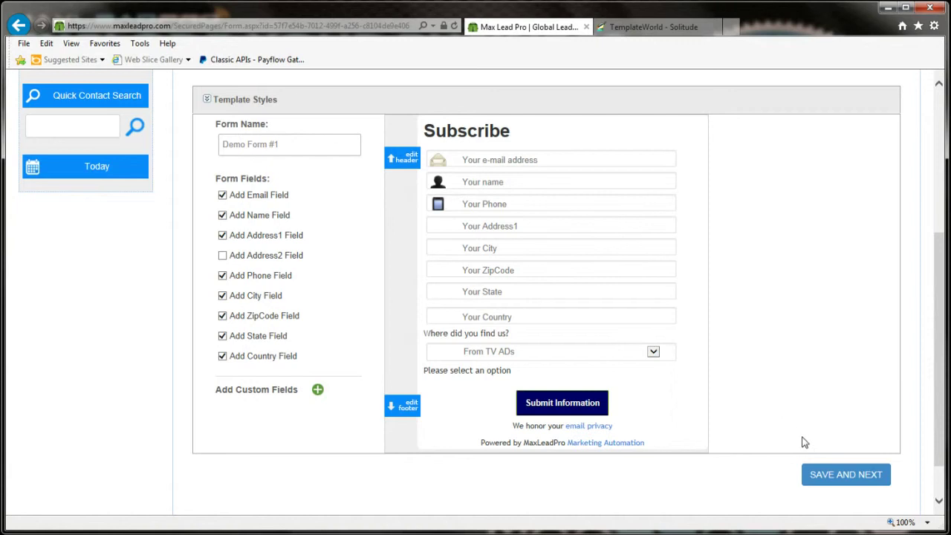
click(830, 476)
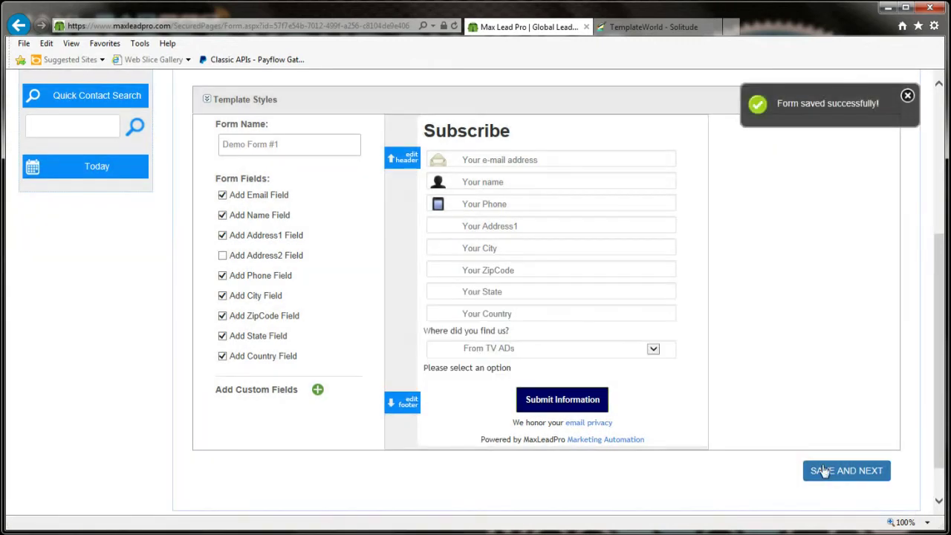
click(652, 27)
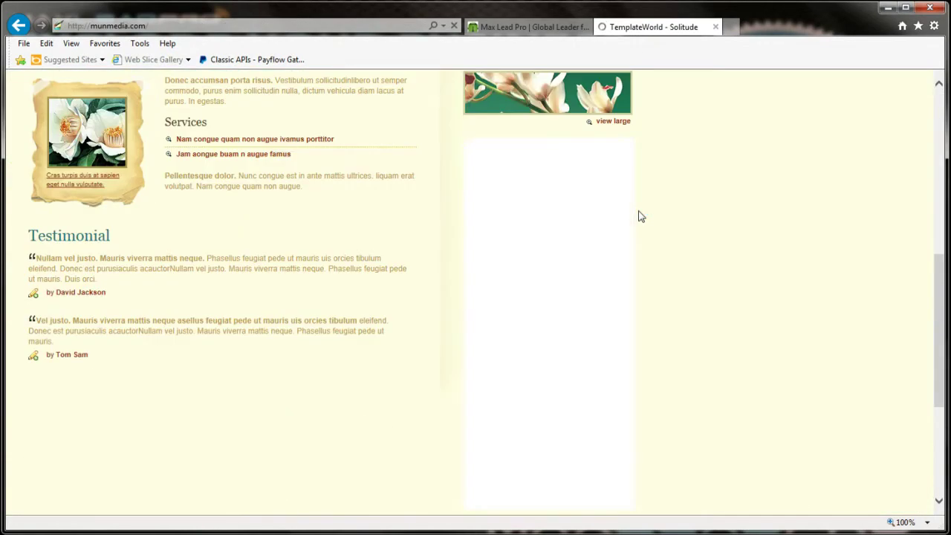
Step: Enter the test subscriber's e-mail address, full name and phone number in the Subscribe form
drag(628, 297, 636, 358)
scroll(640, 349, down, 2)
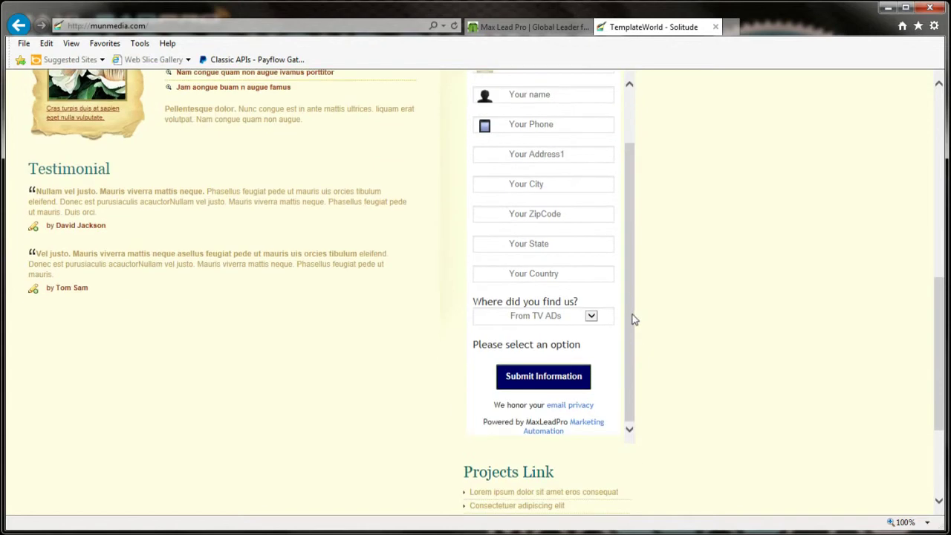
scroll(635, 323, up, 2)
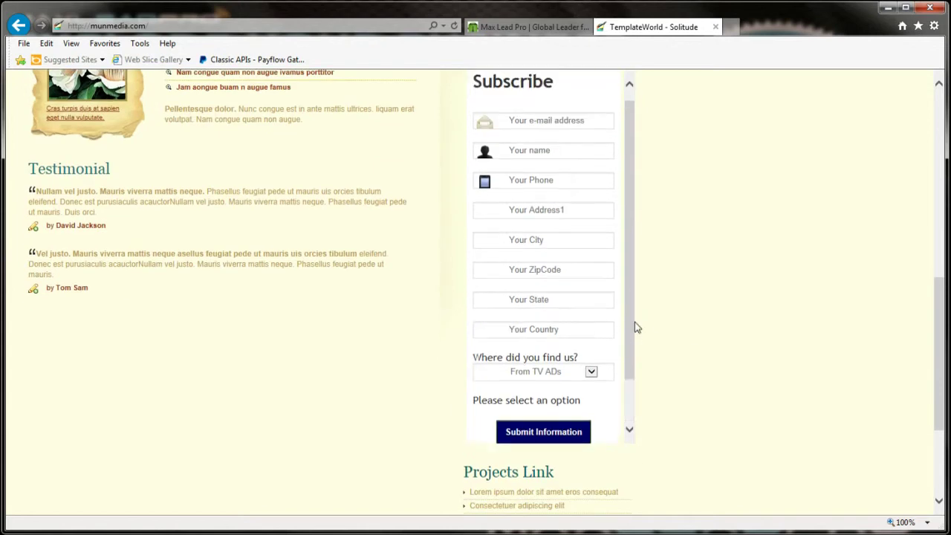
click(515, 124)
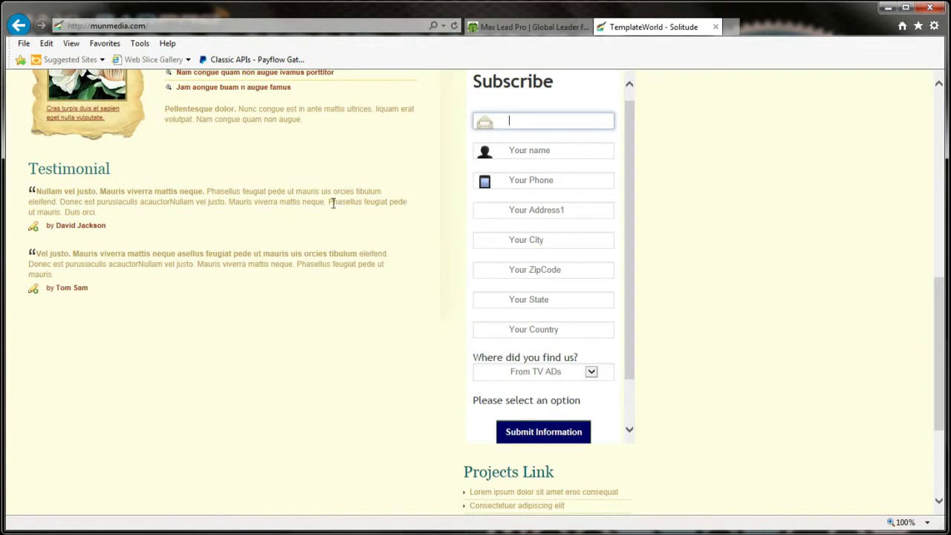
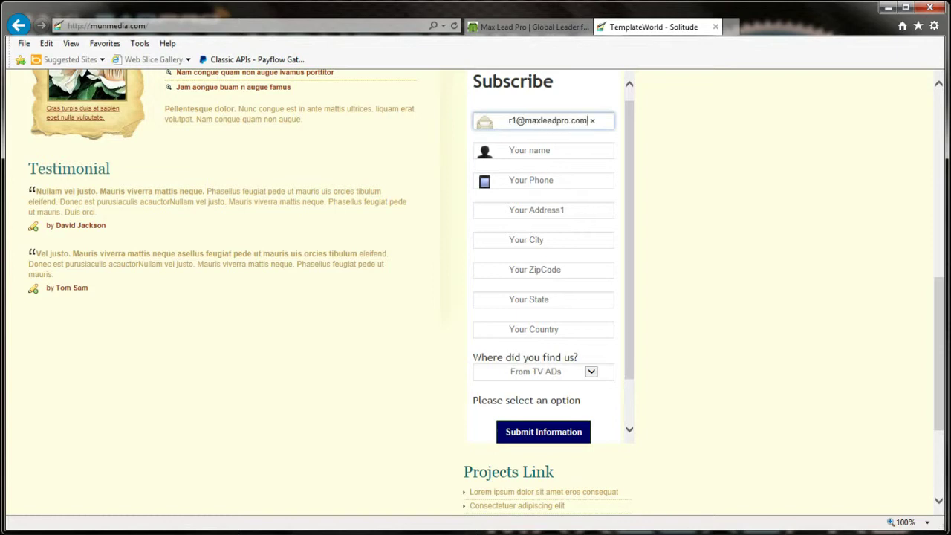
click(543, 150)
text(Test User)
key(Tab)
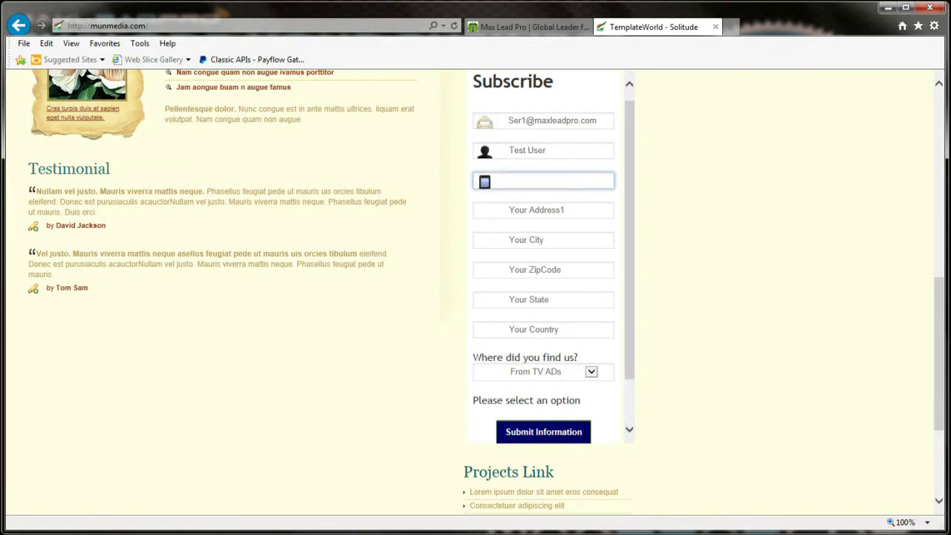
text(999-222-2222)
Step: Fill in the test subscriber's street address, city and zip code
click(543, 209)
text(1 )
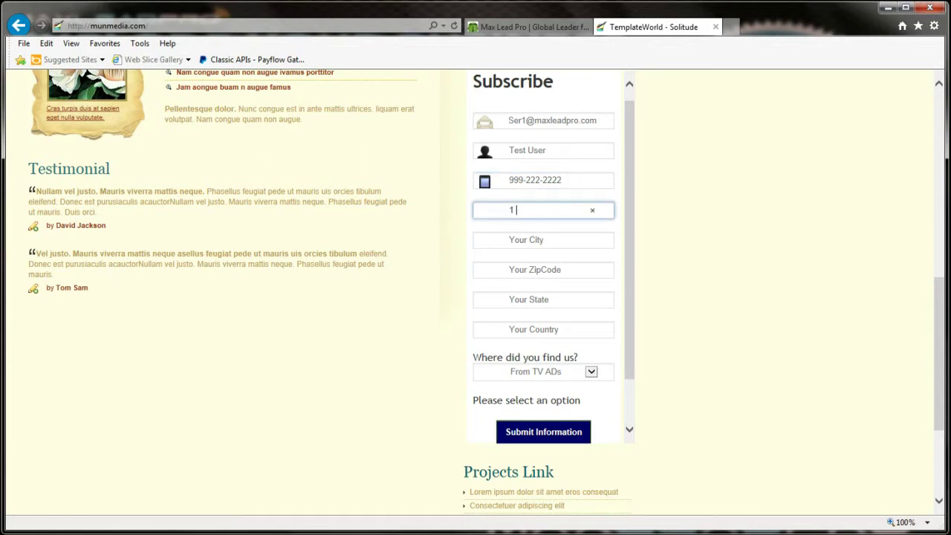
text(Main Street)
click(544, 240)
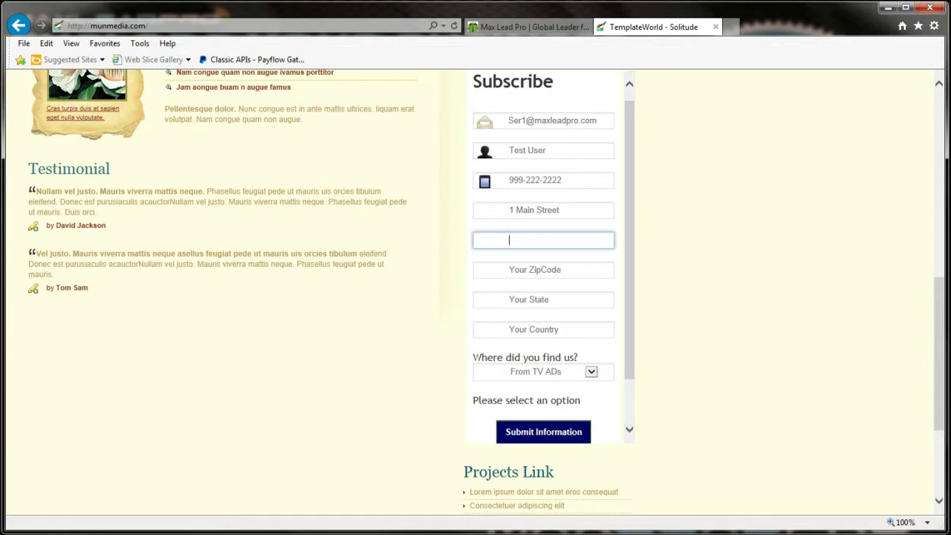
text(Dayton)
key(Tab)
text(08810)
key(Tab)
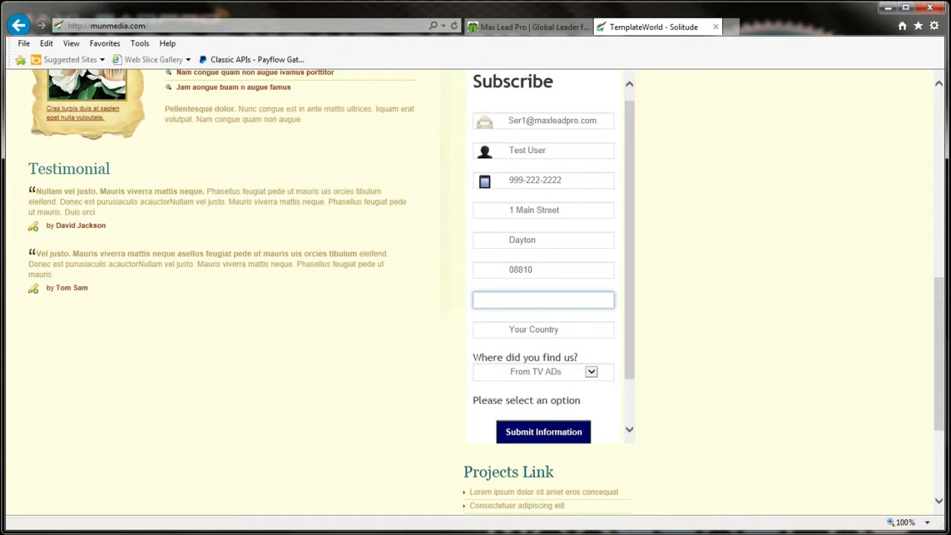
key(Tab)
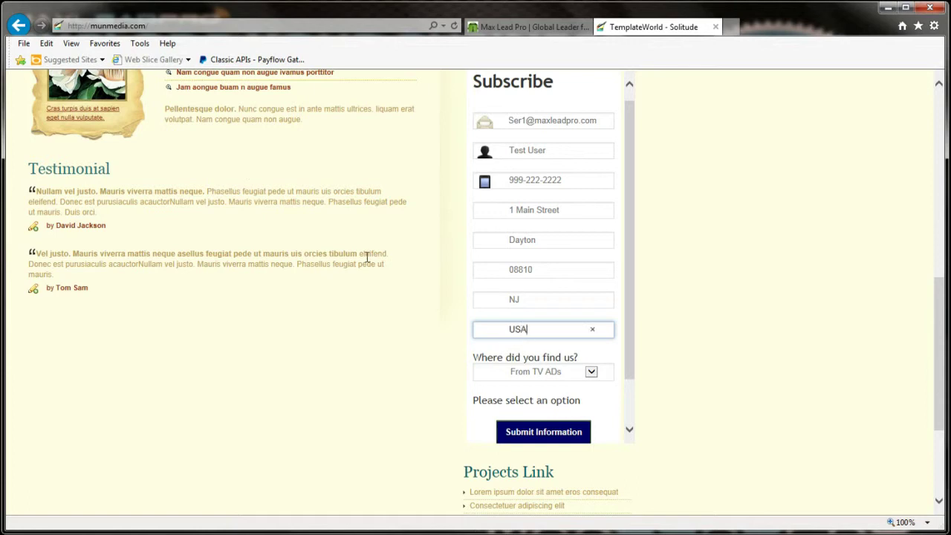
Step: Choose 'From Bing Search' for 'Where did you find us?' and submit the form
click(556, 376)
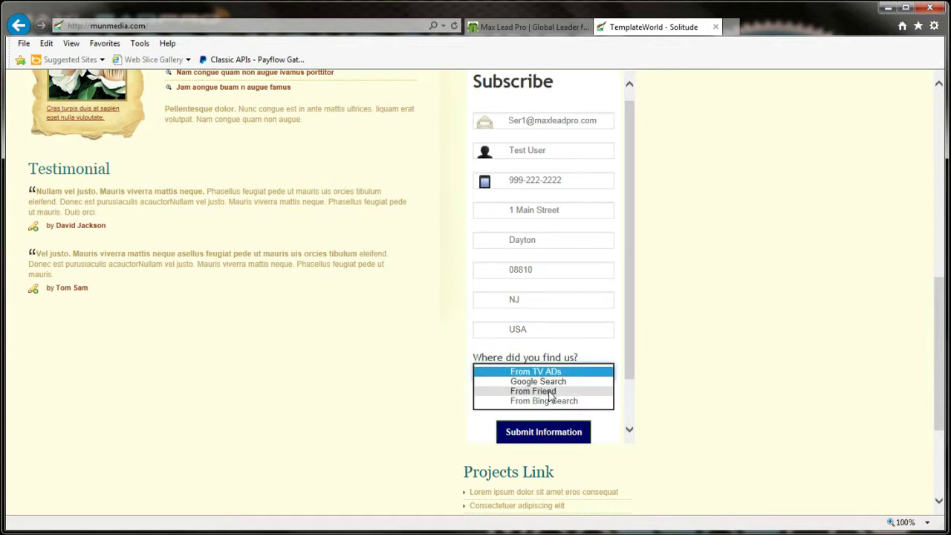
click(550, 400)
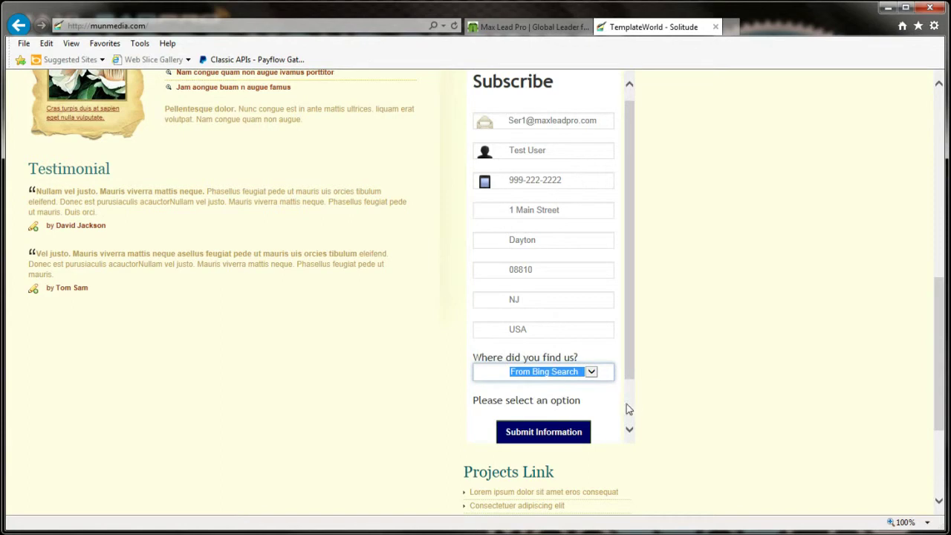
click(535, 433)
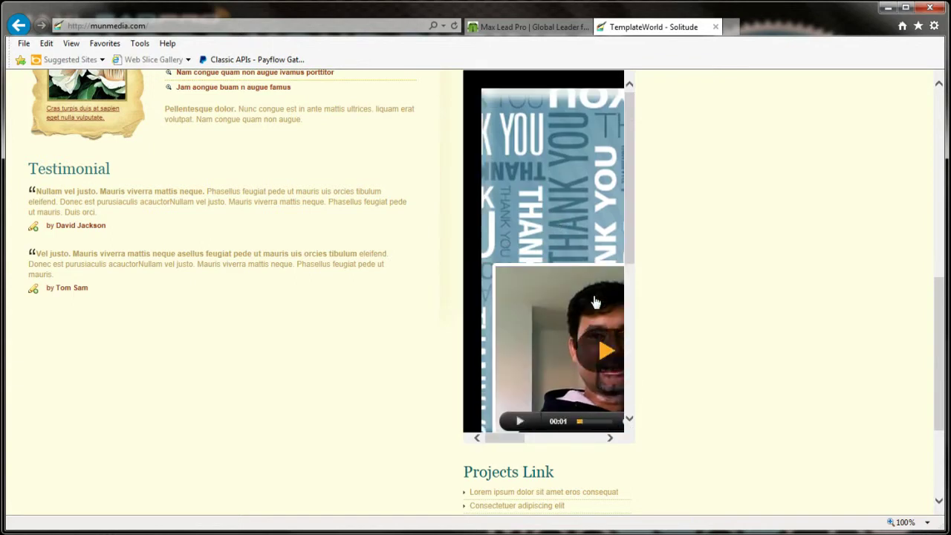
Step: Pause the thank-you video and go back to the Max Lead Pro Form Generator tab
click(607, 275)
scroll(604, 238, up, 1)
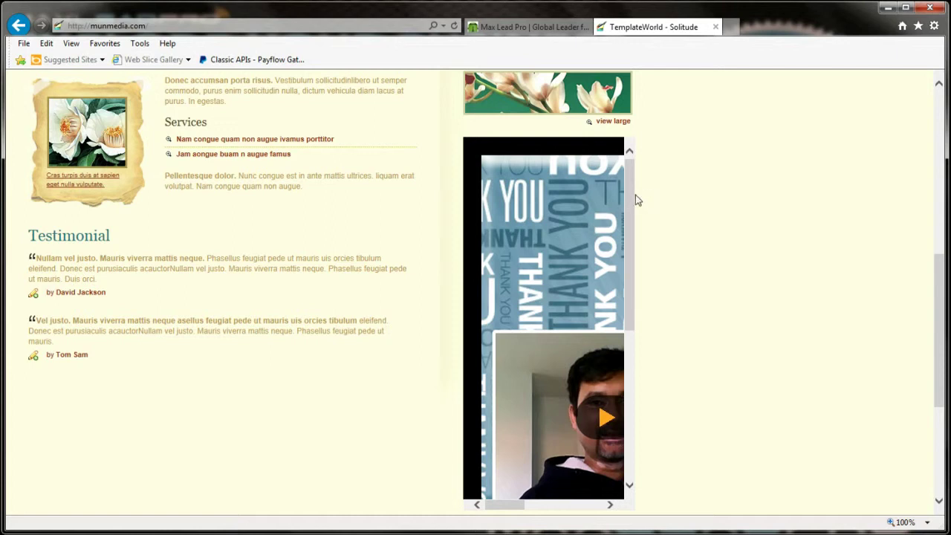
mouse_move(630, 201)
mouse_down()
mouse_move(637, 304)
mouse_move(640, 187)
mouse_up()
mouse_move(619, 386)
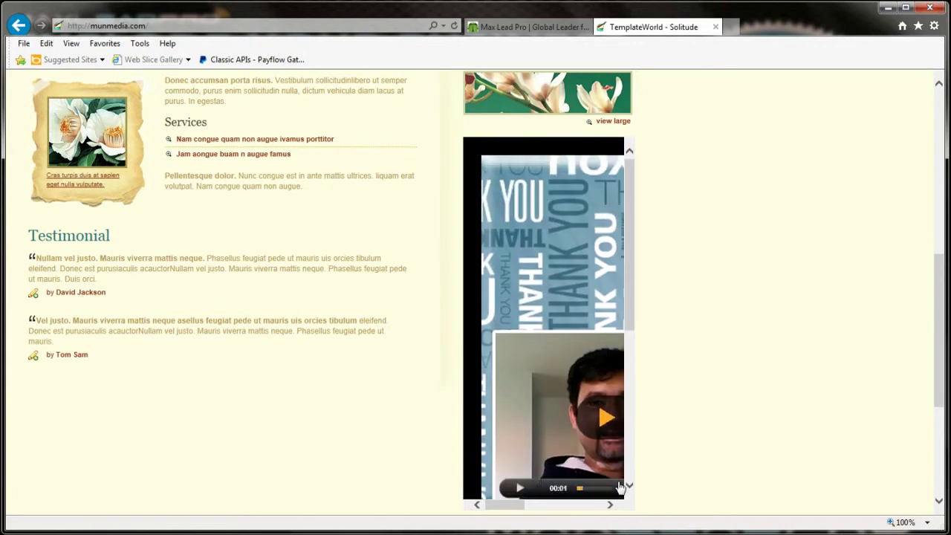
mouse_move(629, 247)
mouse_down()
mouse_move(632, 268)
mouse_move(634, 249)
mouse_up()
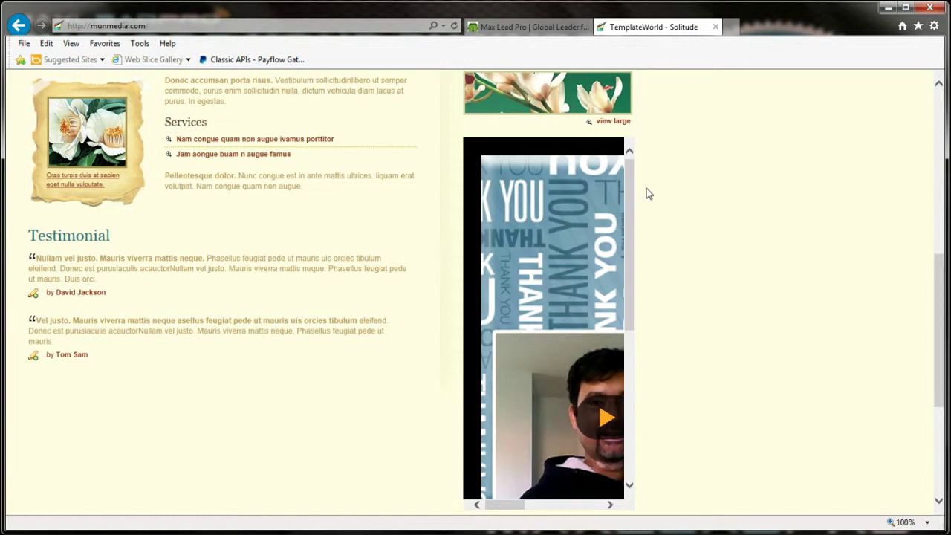
click(536, 30)
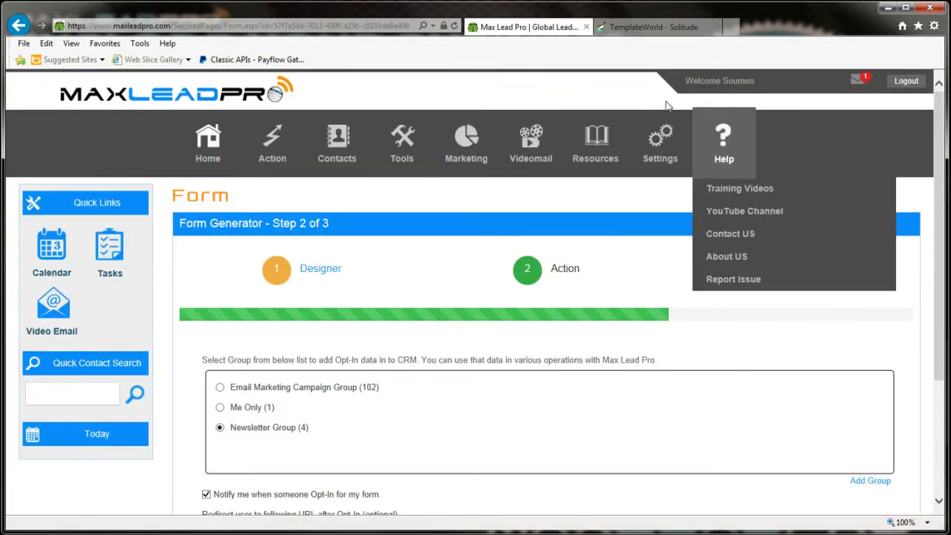
Step: View Demo Form #1's opt-in data via Tools > Forms Generator
mouse_move(388, 136)
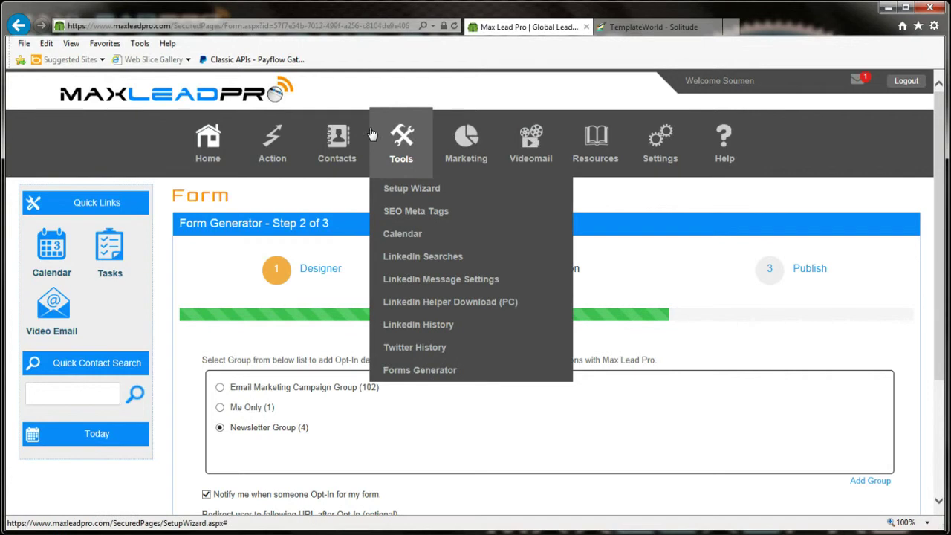
click(411, 371)
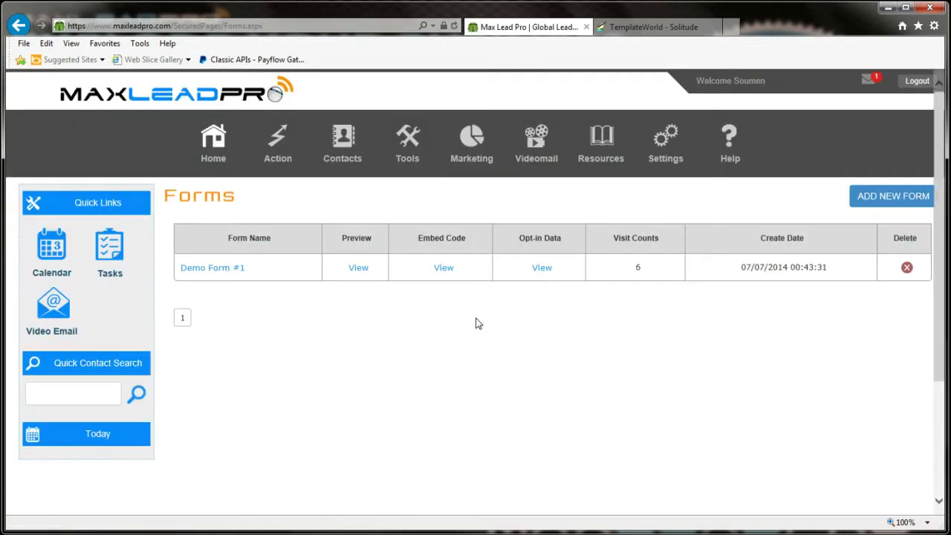
click(542, 273)
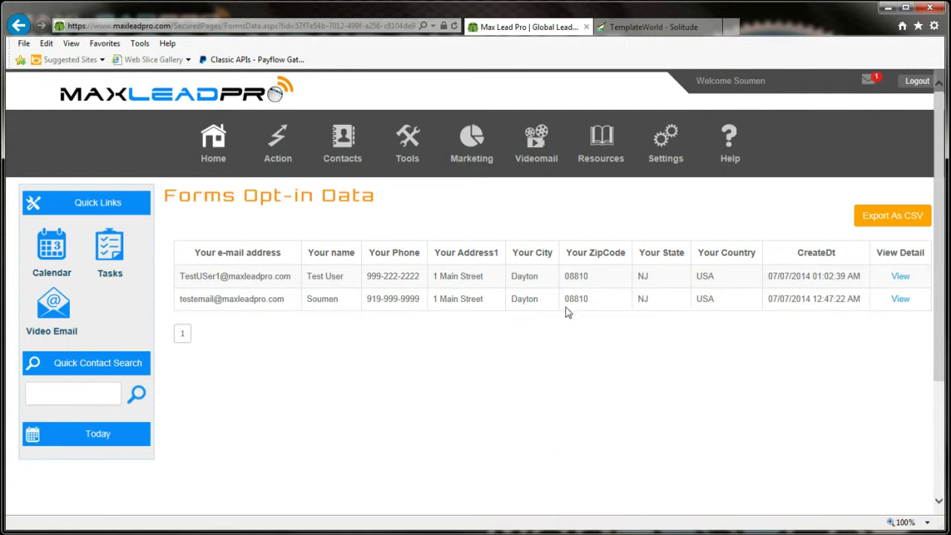
Step: Reopen Demo Form #1 at its Action step to see Newsletter Group with 5 members
mouse_move(498, 154)
mouse_move(405, 147)
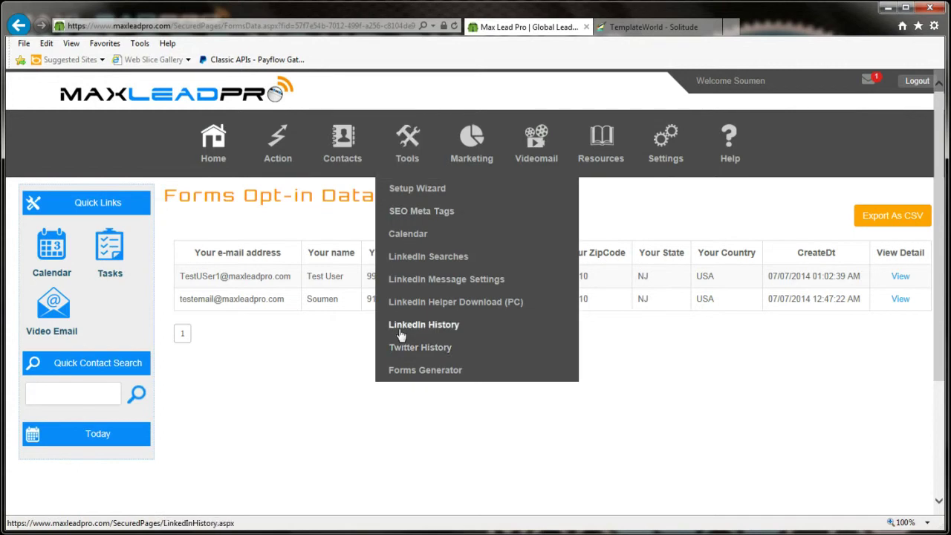
click(404, 377)
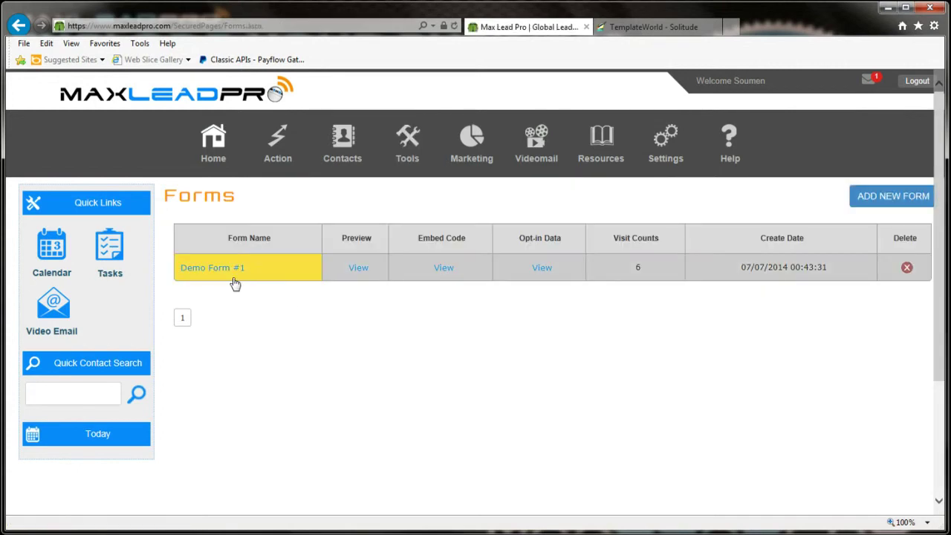
click(220, 268)
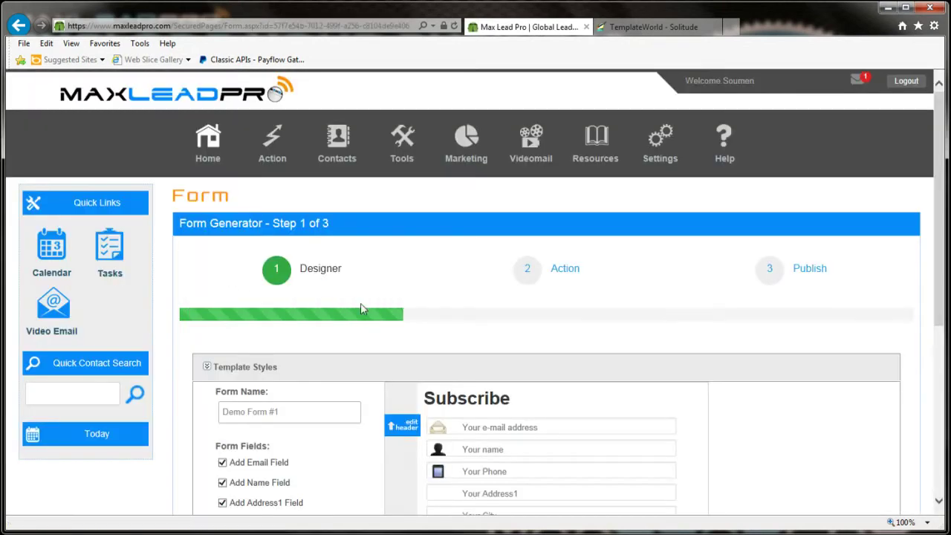
click(532, 272)
scroll(451, 310, down, 3)
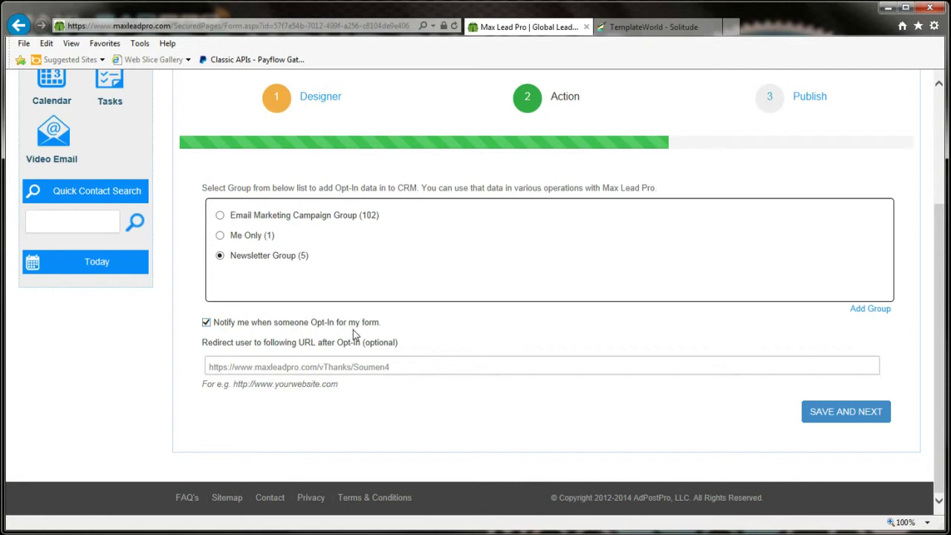
Step: Run Send/Receive All Folders in Outlook to fetch new mail
key(alt+Tab)
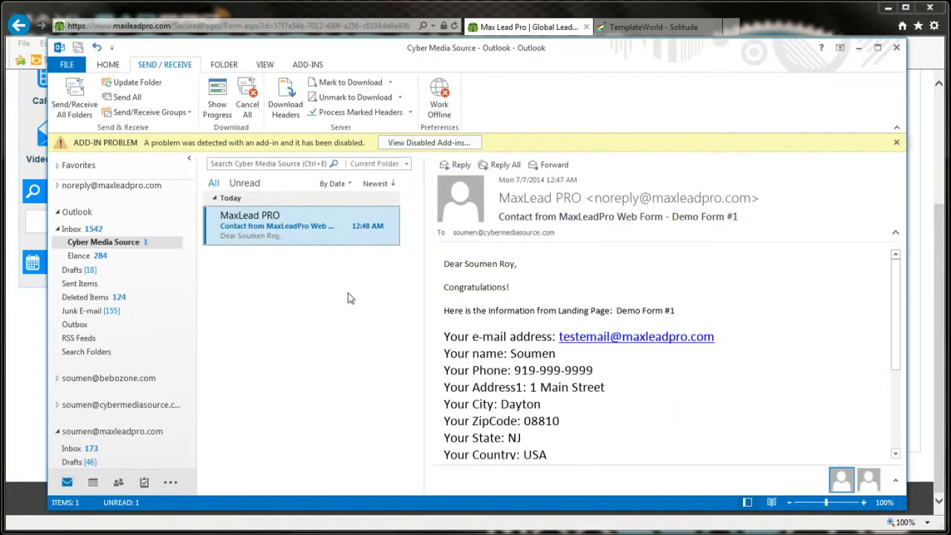
click(74, 99)
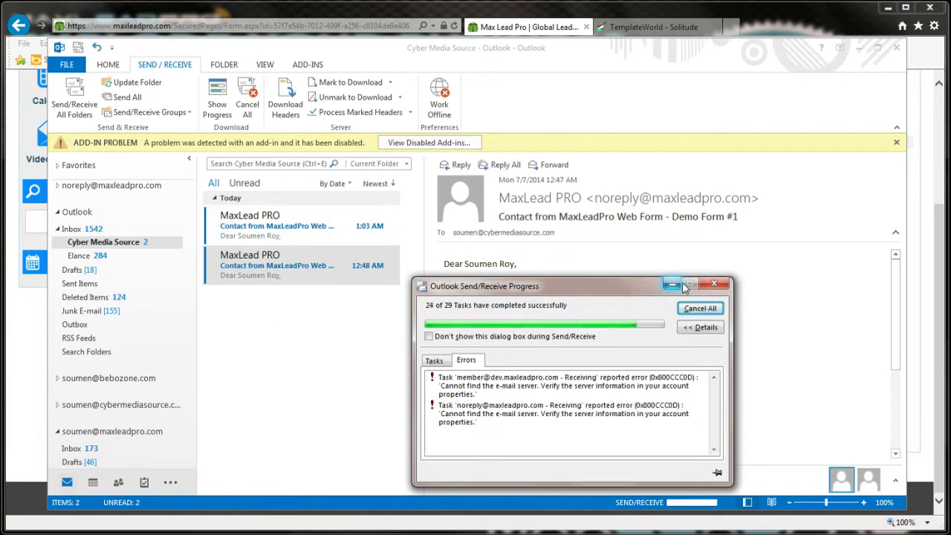
click(714, 283)
Step: Read the Demo Form #1 contact notification e-mail and follow its opt-in data link
click(390, 225)
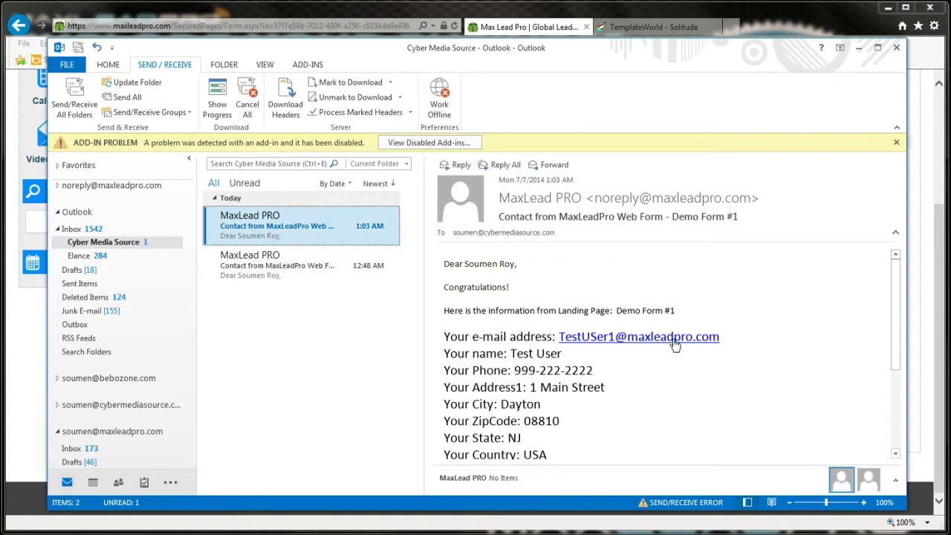
scroll(582, 418, down, 3)
scroll(583, 416, up, 2)
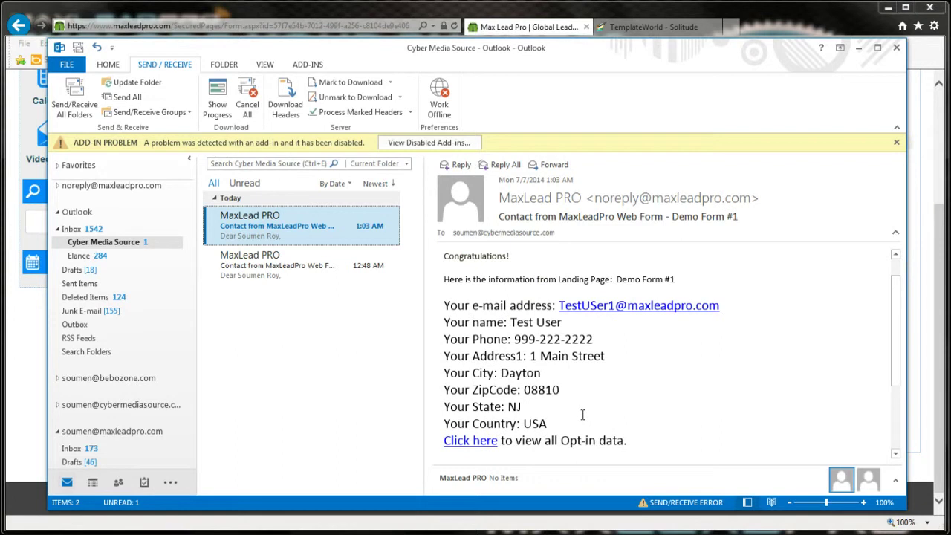
scroll(574, 391, down, 2)
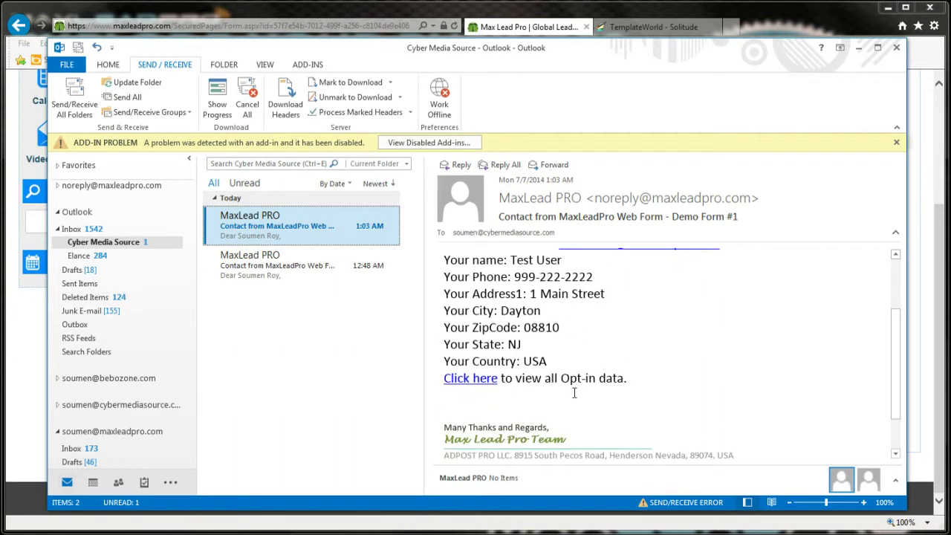
scroll(563, 394, up, 1)
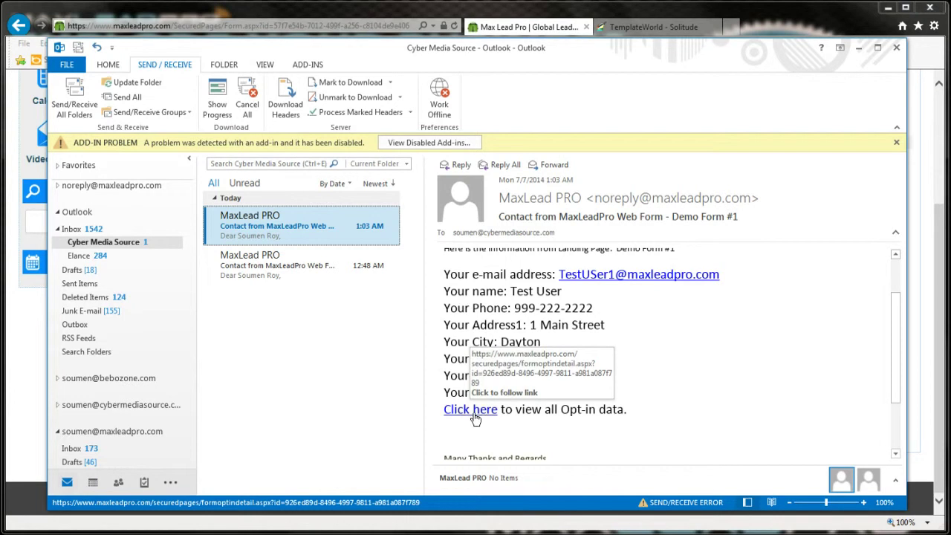
click(477, 418)
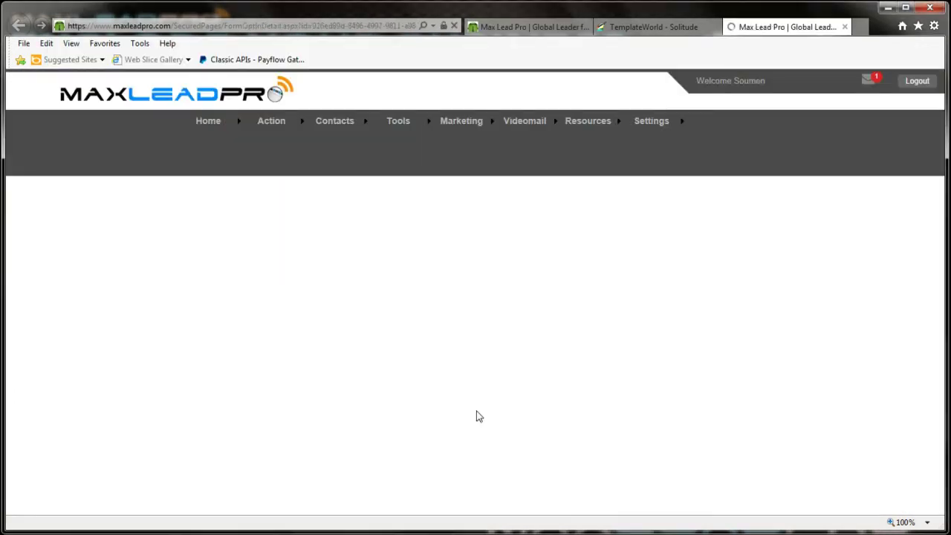
Step: On the first Max Lead Pro tab, list Demo Form #1's opt-in submissions via Tools > Forms Generator
scroll(420, 294, down, 3)
scroll(422, 295, up, 3)
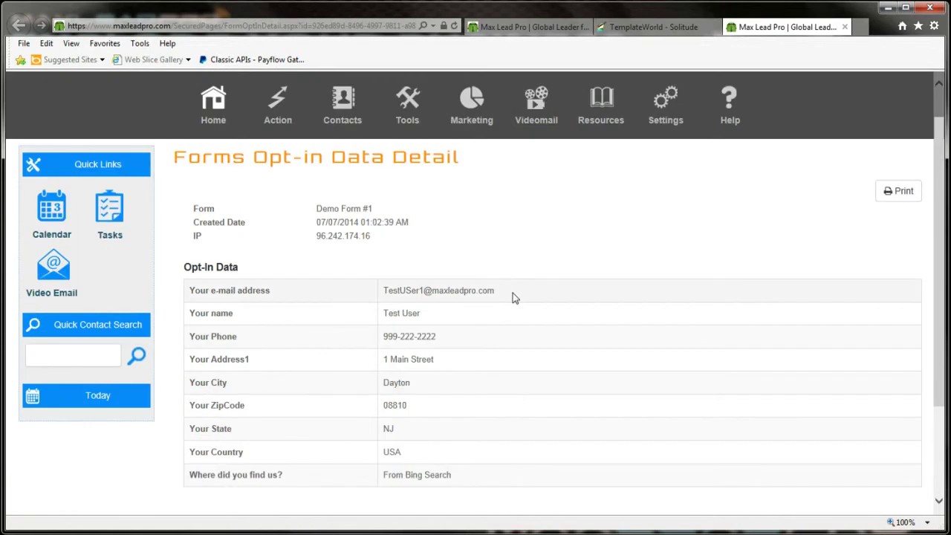
click(520, 29)
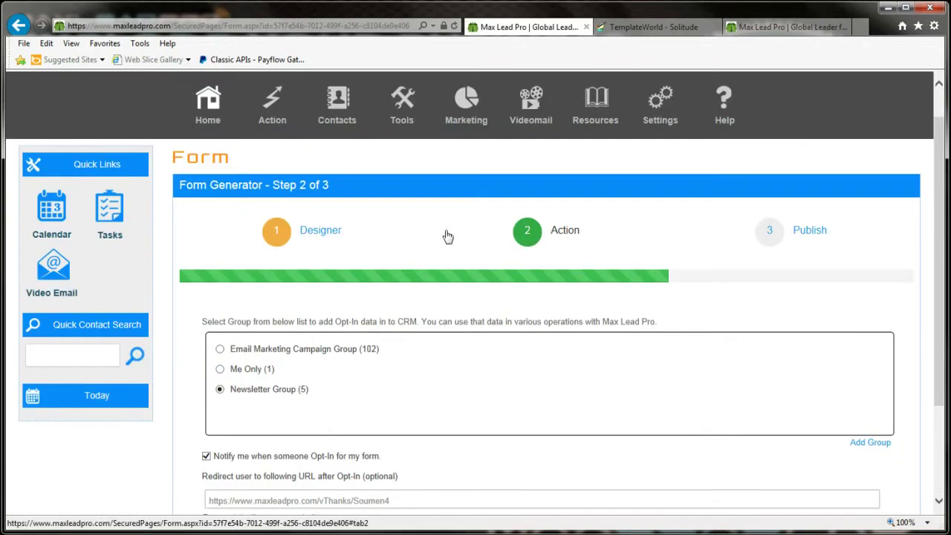
scroll(446, 235, up, 3)
mouse_move(378, 108)
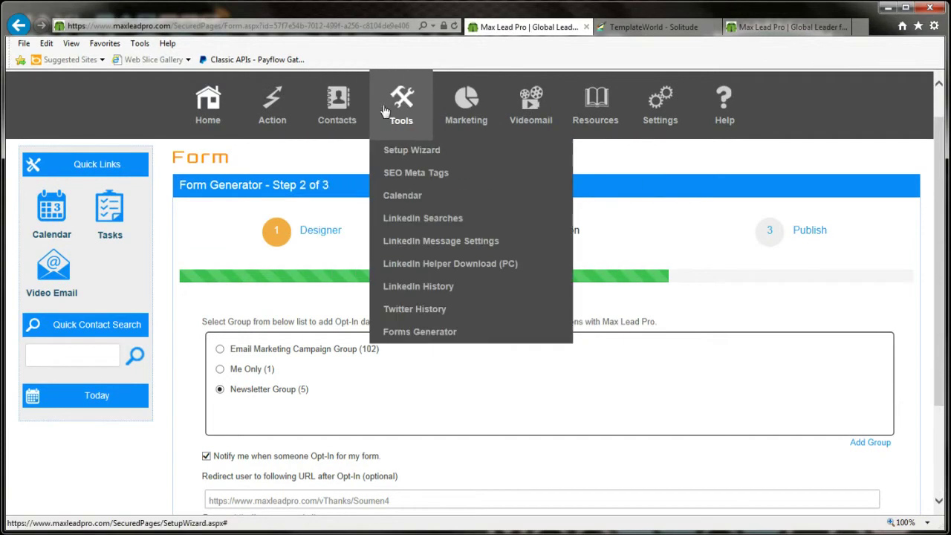
click(393, 331)
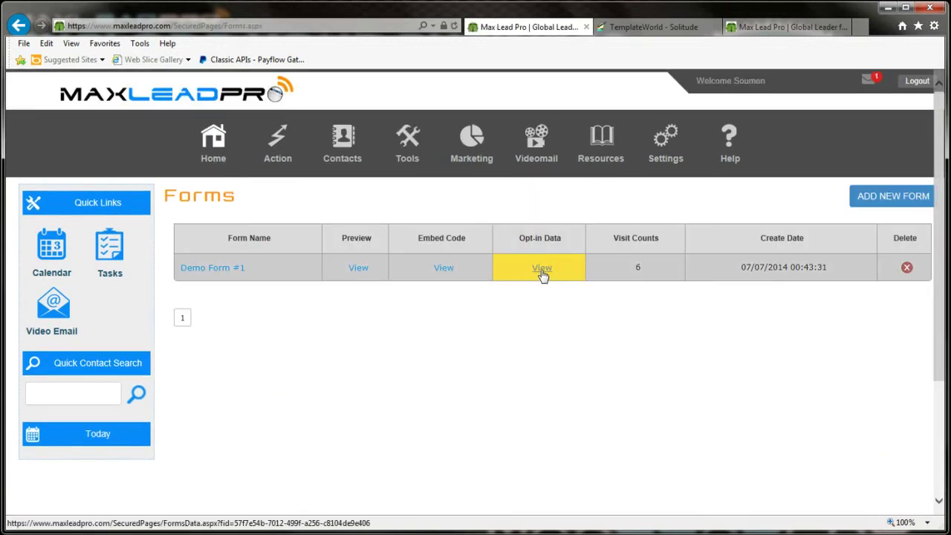
click(543, 270)
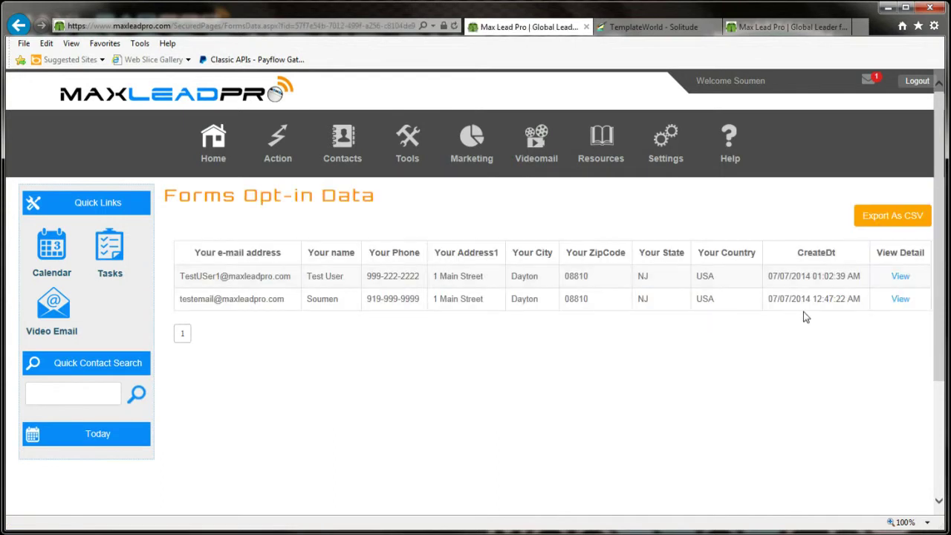
Step: Open the first submission's details, showing the Dayton address and 'From Bing Search'
click(899, 276)
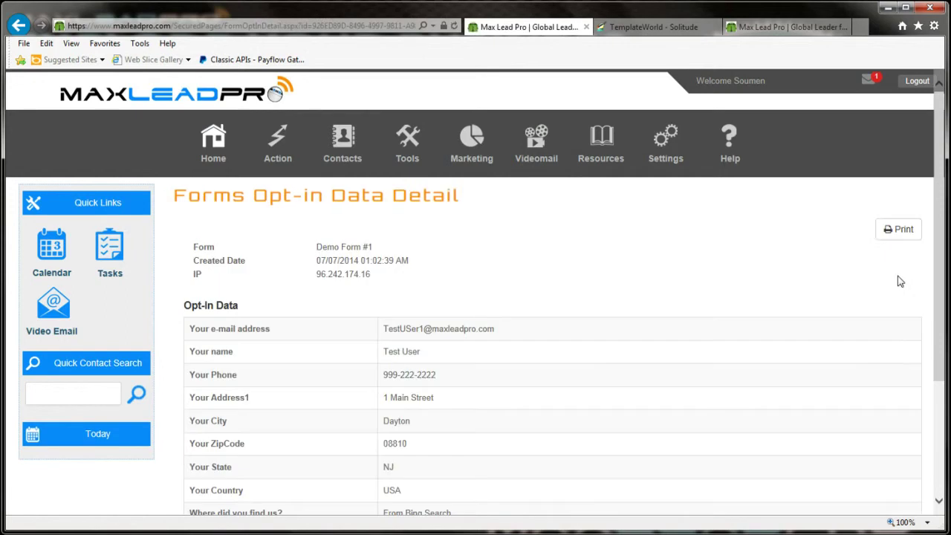
scroll(743, 301, down, 1)
scroll(714, 308, down, 1)
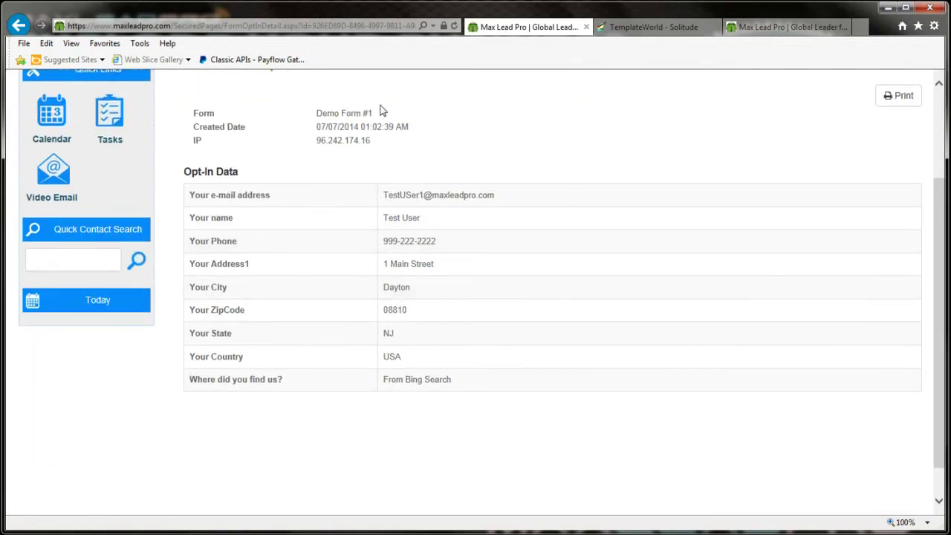
scroll(382, 110, up, 2)
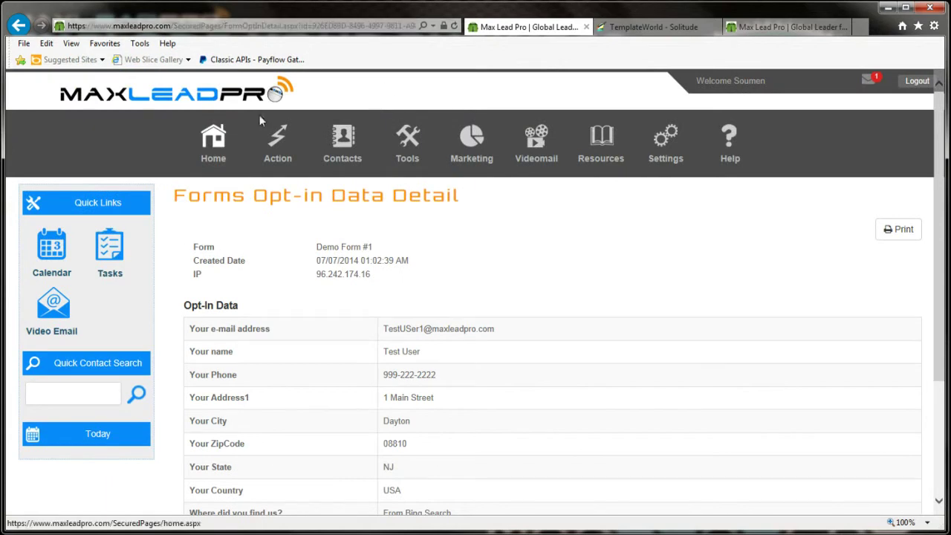
mouse_move(411, 159)
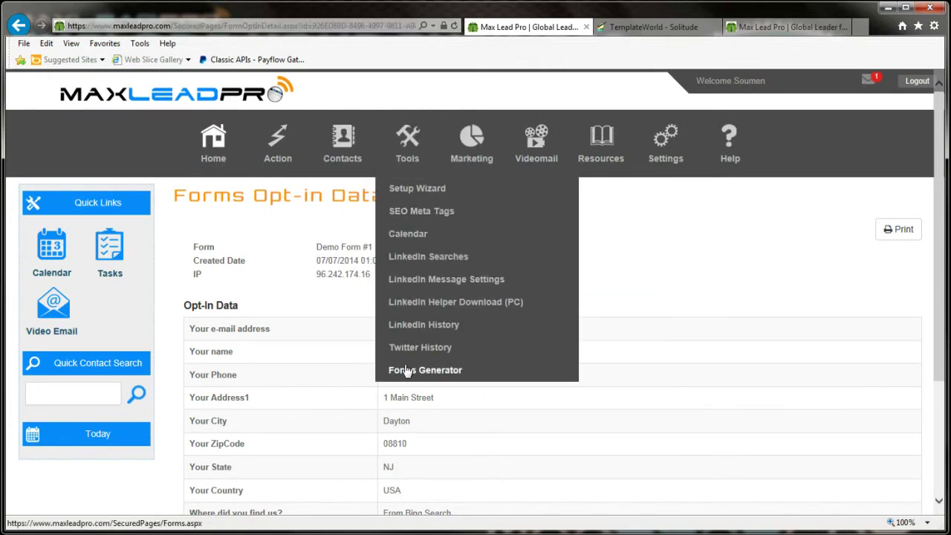
mouse_move(505, 195)
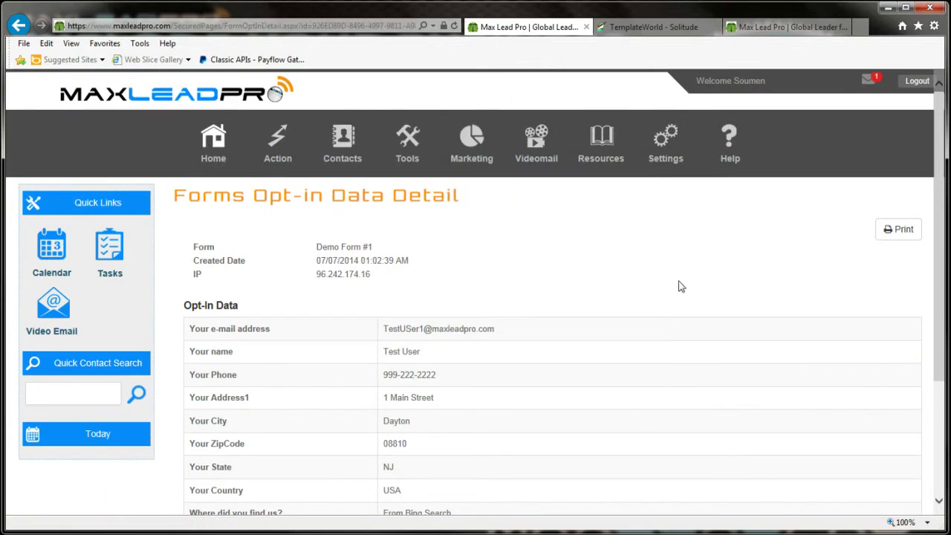
mouse_move(657, 241)
Step: Review the Solitude test page's embedded MaxLeadPro thank-you video panel and its share icons
click(620, 28)
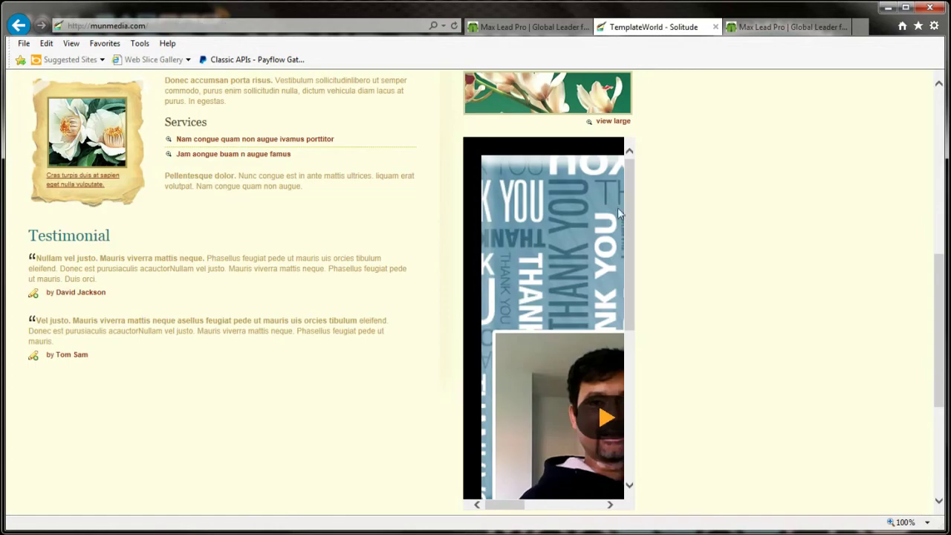
scroll(635, 220, up, 1)
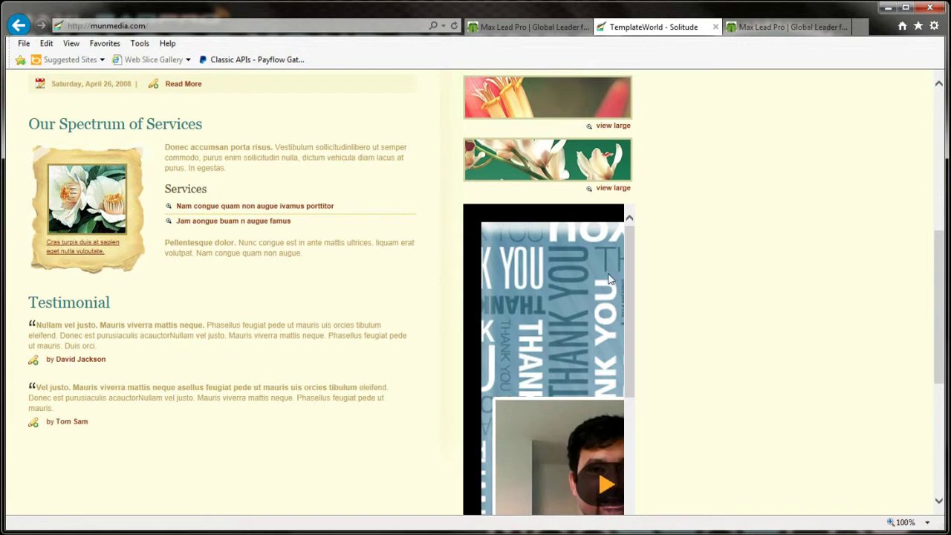
drag(625, 287, 624, 431)
drag(940, 325, 942, 350)
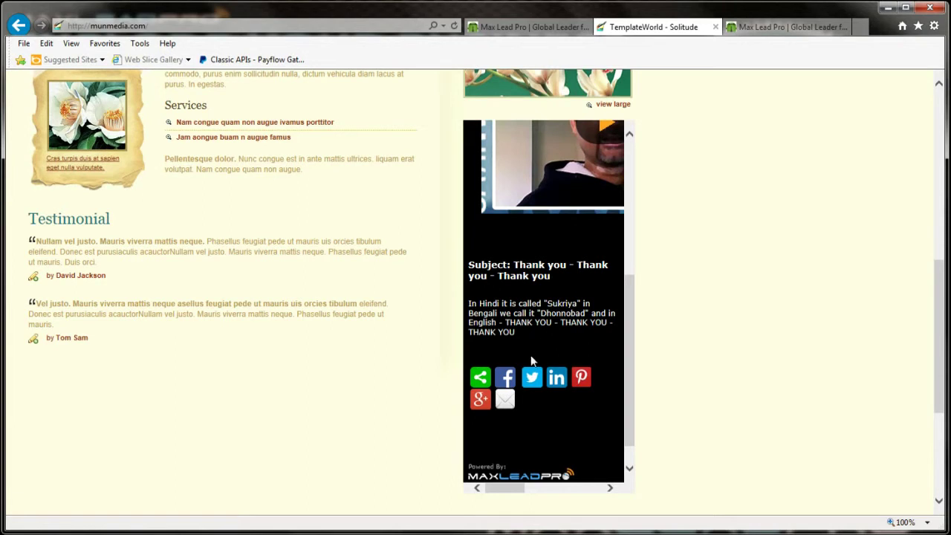
drag(630, 350, 633, 210)
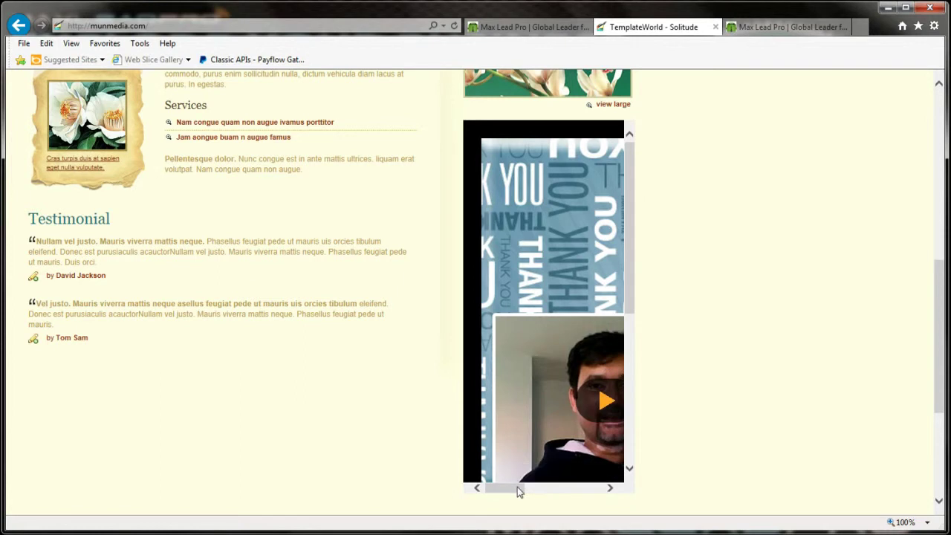
Step: Show Demo Form #1's embed code in MaxLeadPro and select the non-iFrame script snippet
click(520, 27)
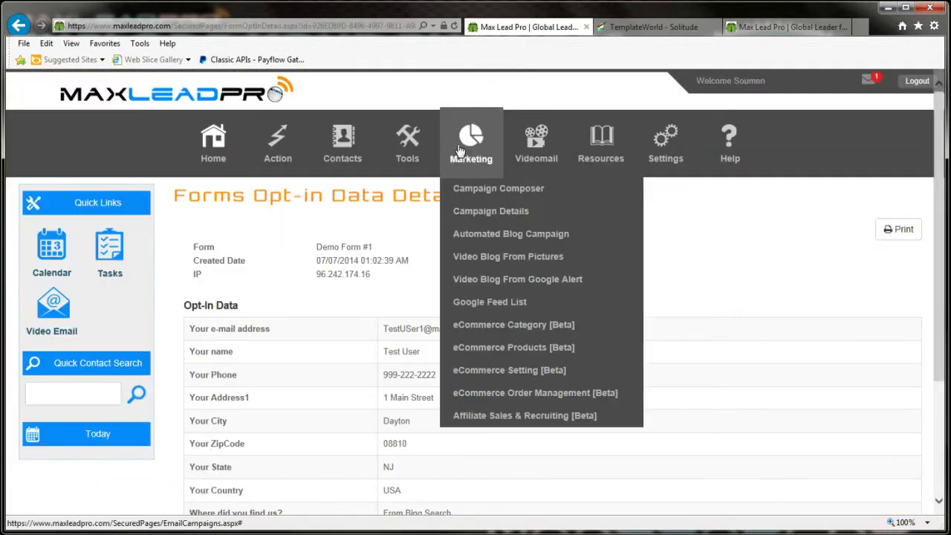
click(407, 376)
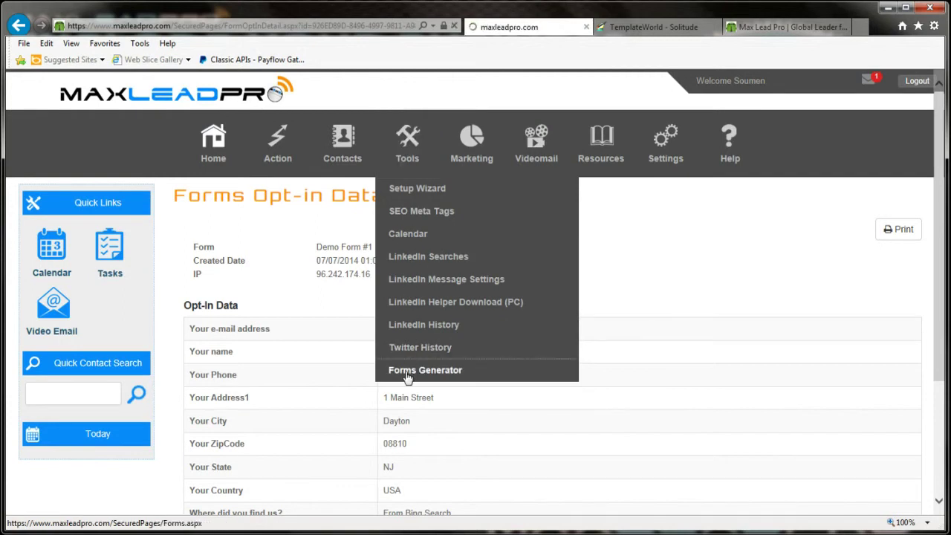
click(443, 268)
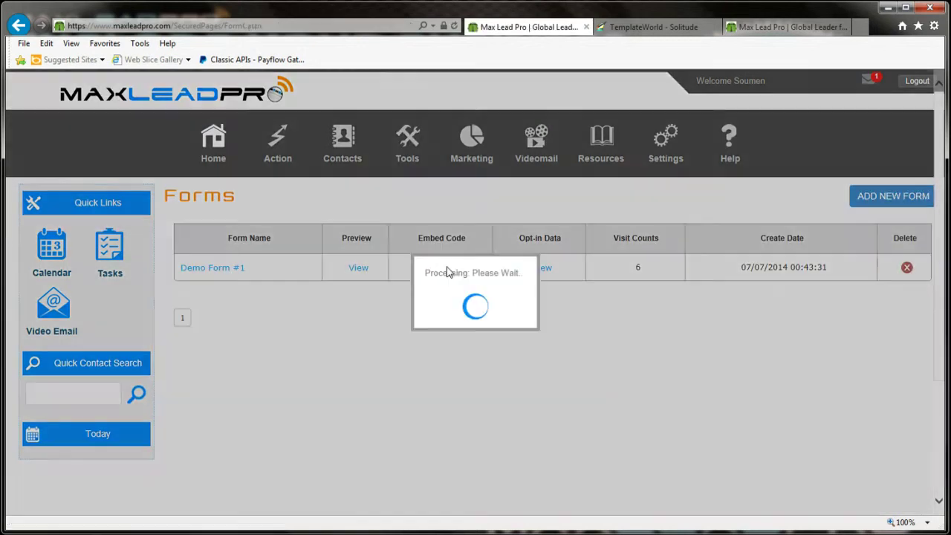
click(326, 352)
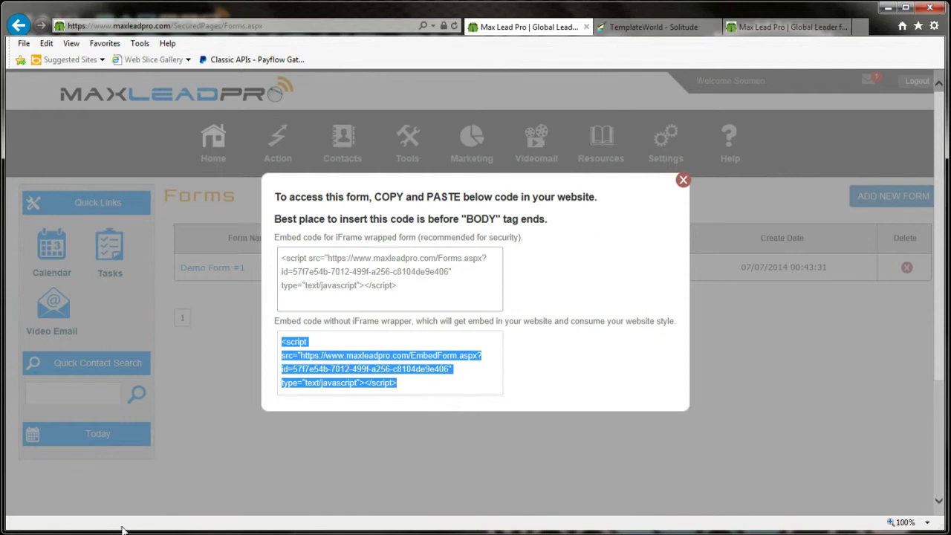
key(alt+Tab)
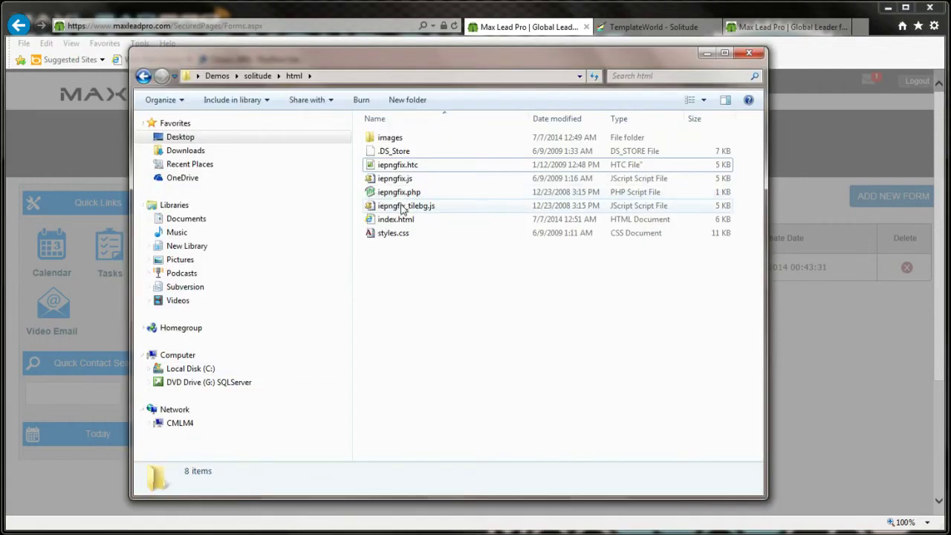
Step: Open the site's index.html in a blank Notepad window
click(398, 219)
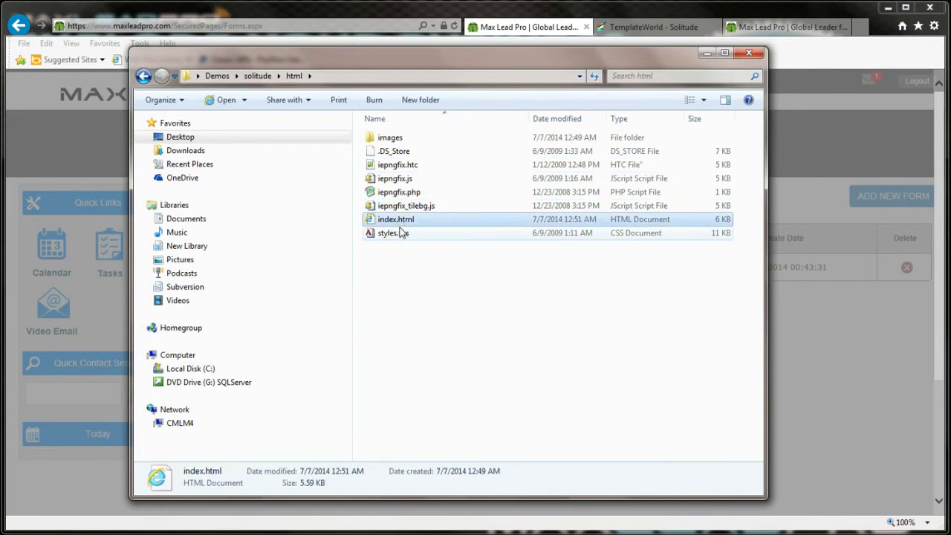
right_click(382, 220)
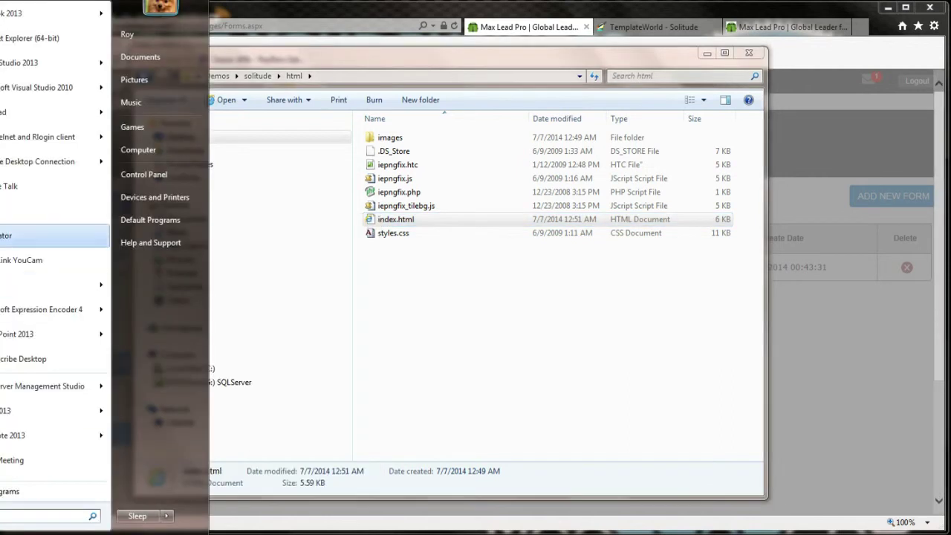
click(39, 113)
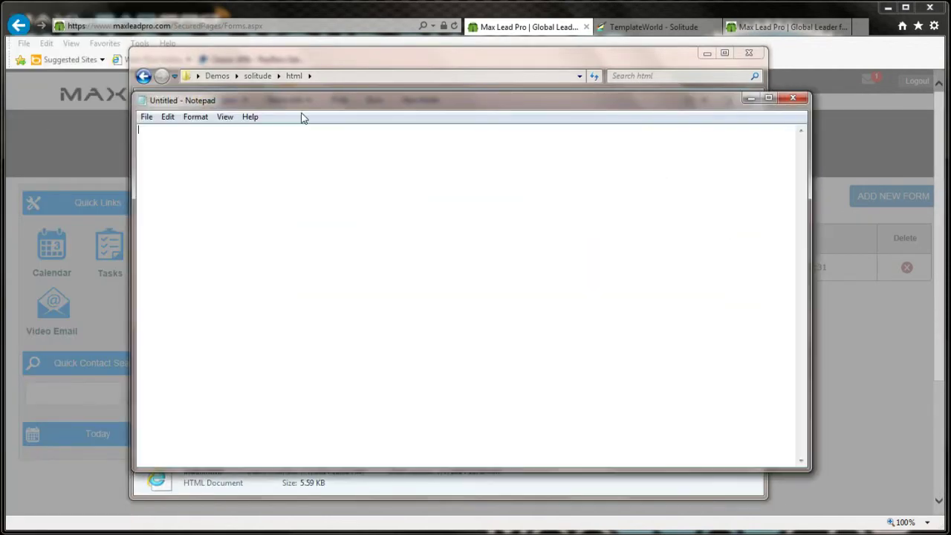
key(alt+Tab)
drag(327, 218, 390, 224)
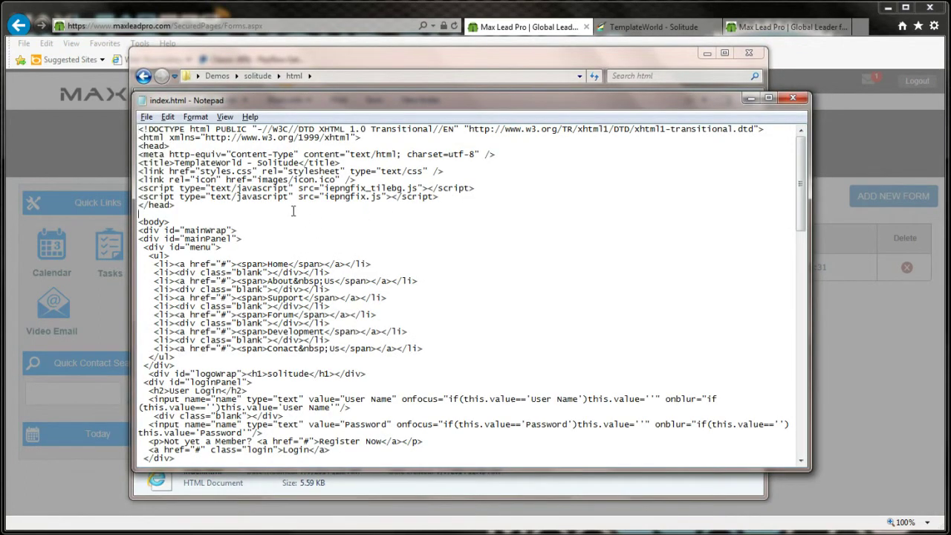
Step: Find the existing maxleadpro script tag in index.html and delete it
scroll(295, 210, down, 5)
key(ctrl+f)
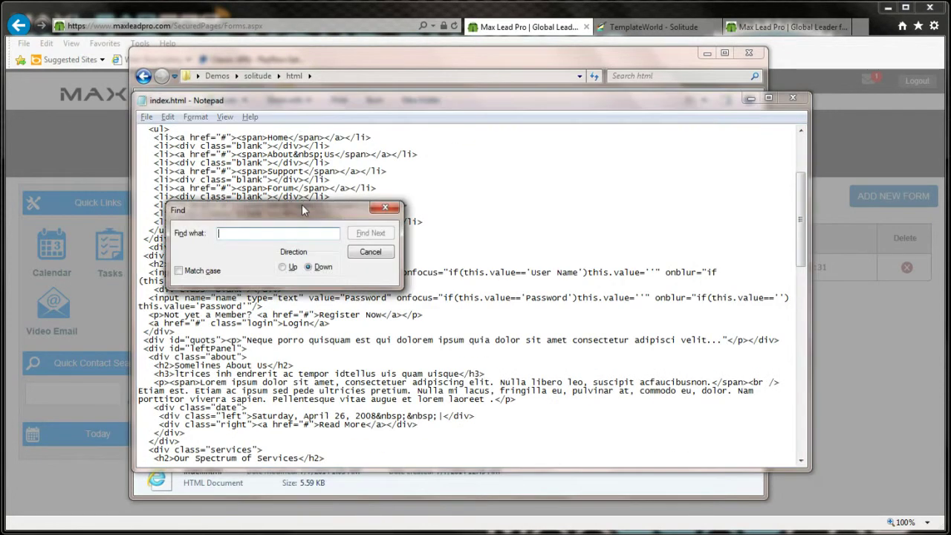
text(maxleadpro)
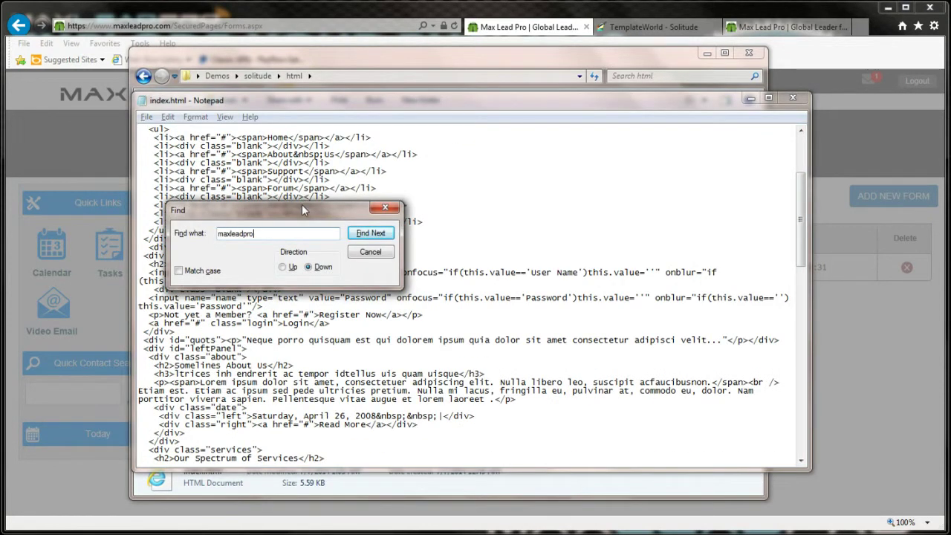
key(Return)
scroll(305, 364, down, 2)
drag(161, 406, 301, 417)
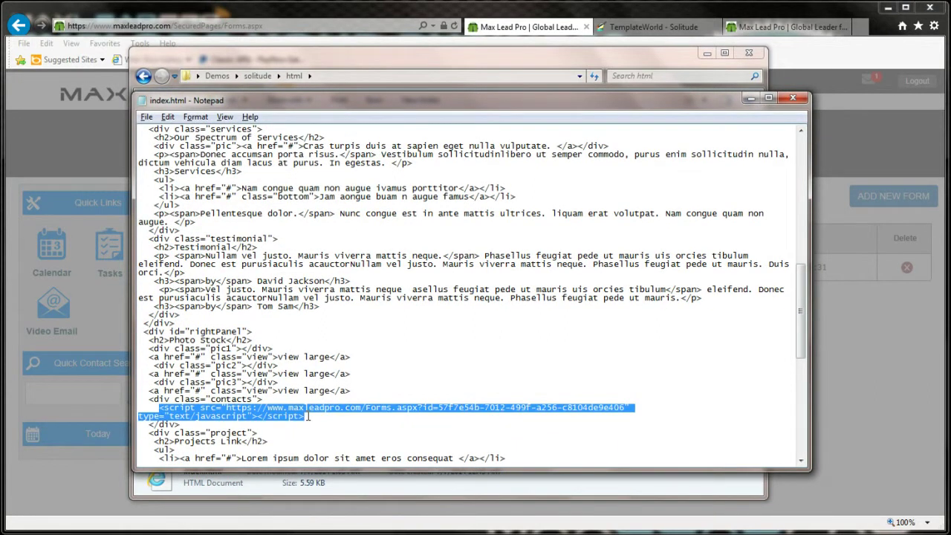
key(Delete)
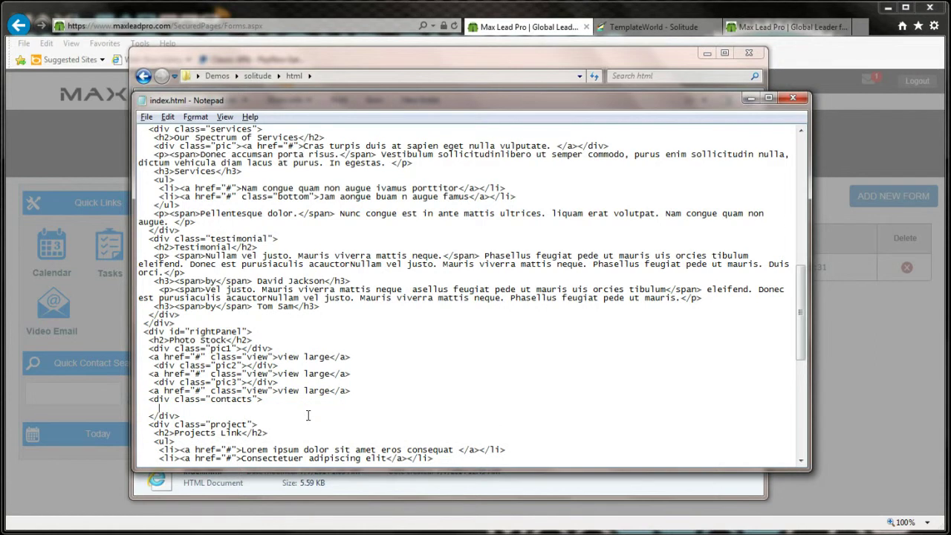
Step: Paste the copied unwrapped embed script into the contacts section, then close Notepad
click(374, 45)
right_click(392, 372)
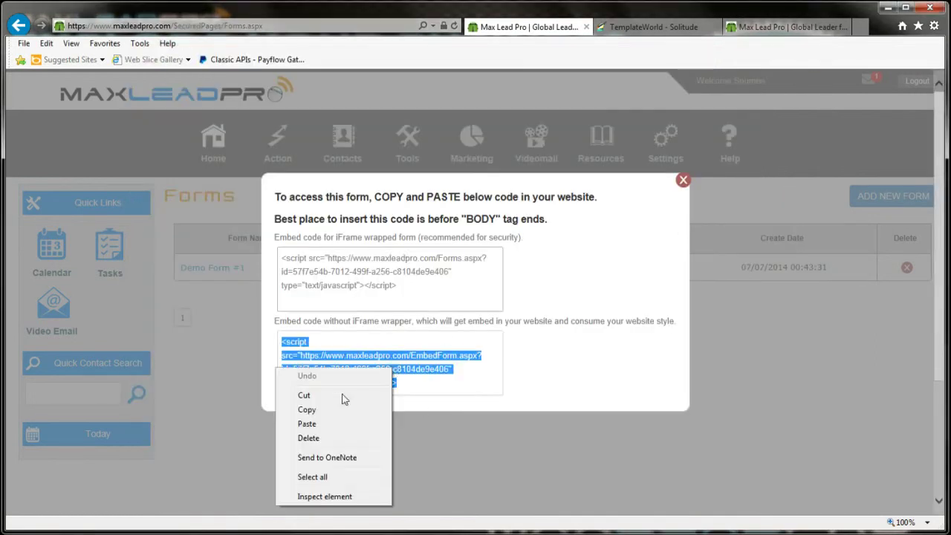
click(328, 413)
key(alt+Tab)
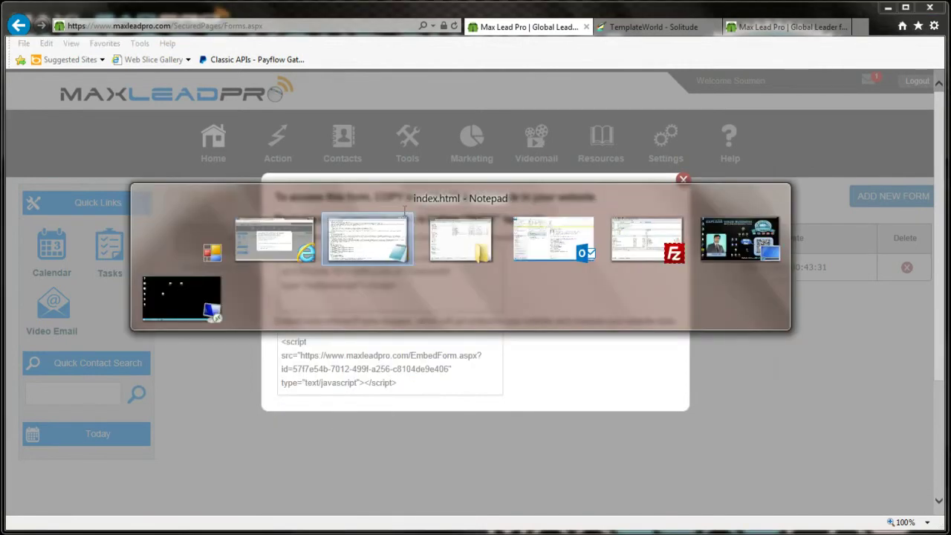
right_click(176, 410)
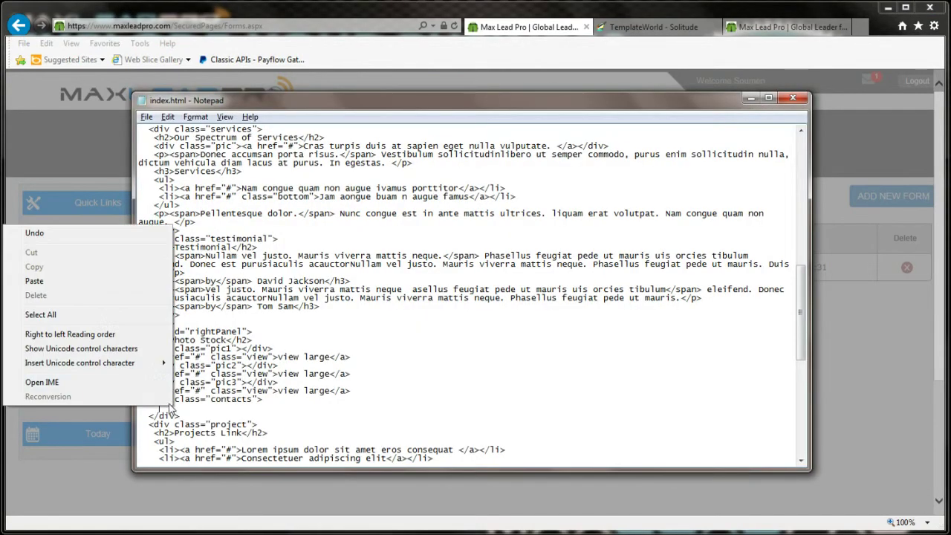
click(72, 281)
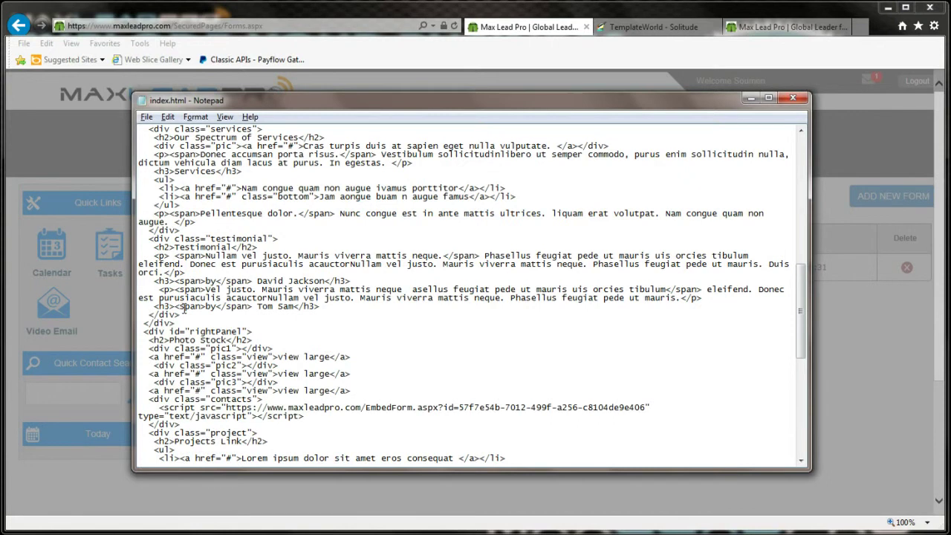
click(803, 99)
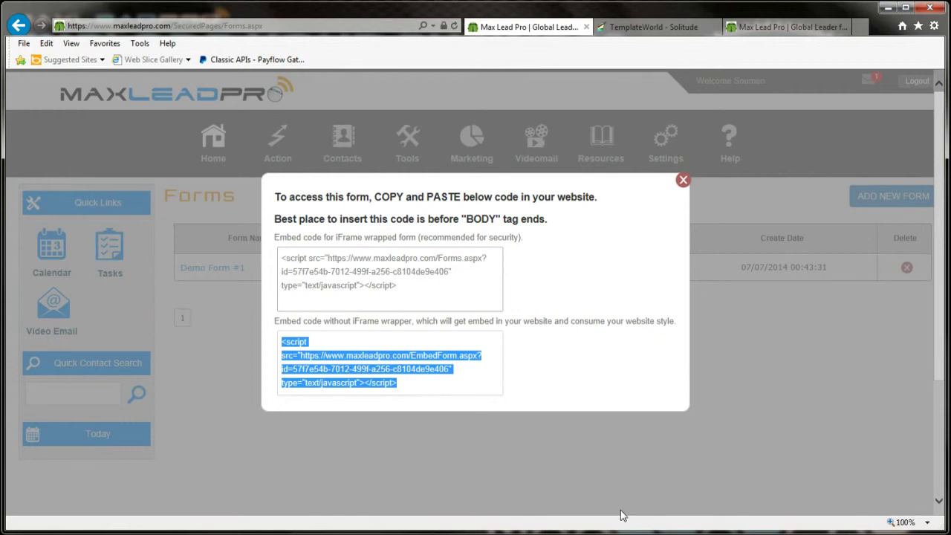
Step: Upload the edited index.html to the munmedia.com server root, overwriting the existing copy
click(256, 533)
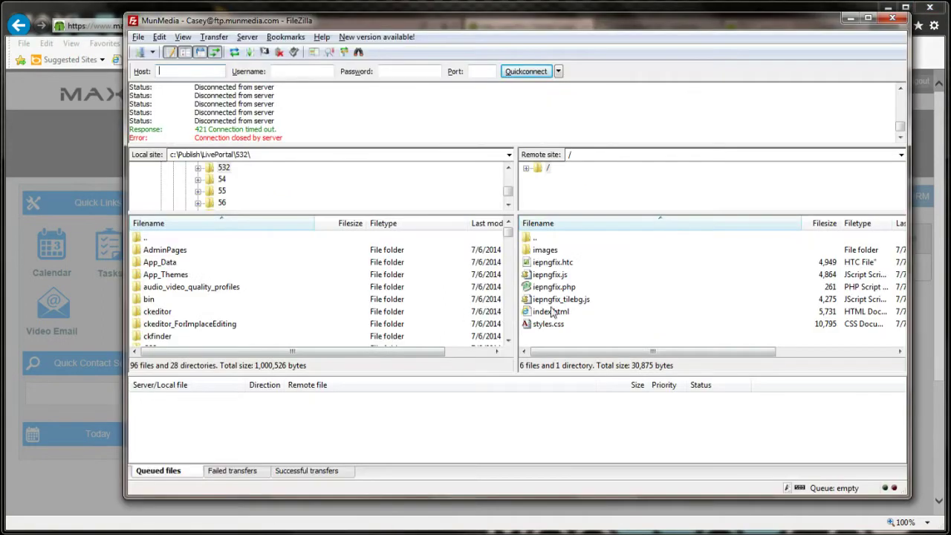
key(alt+Tab)
key(alt+Tab)
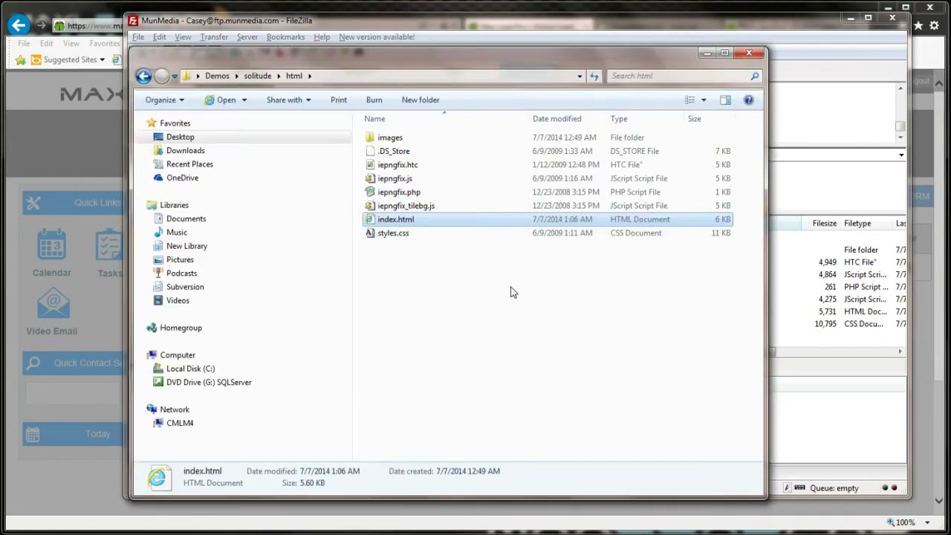
drag(394, 220, 553, 298)
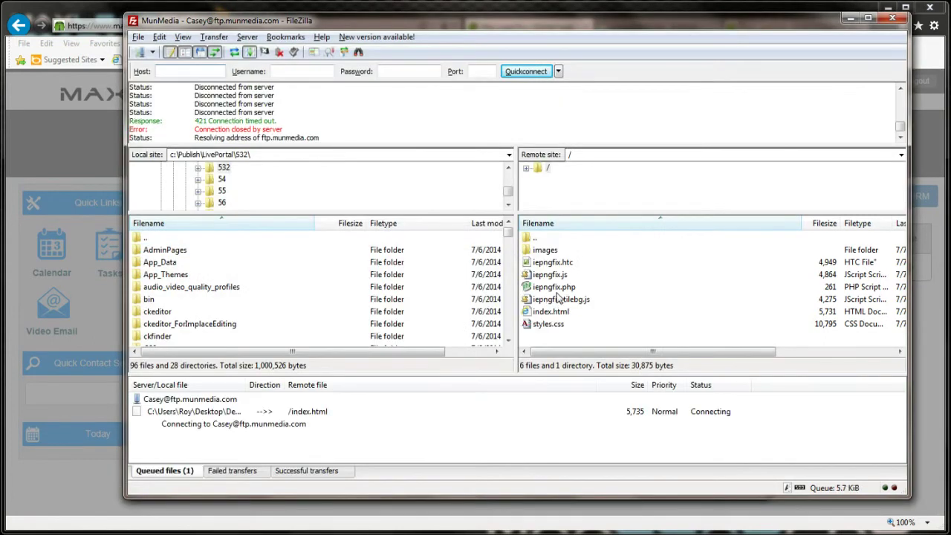
click(490, 336)
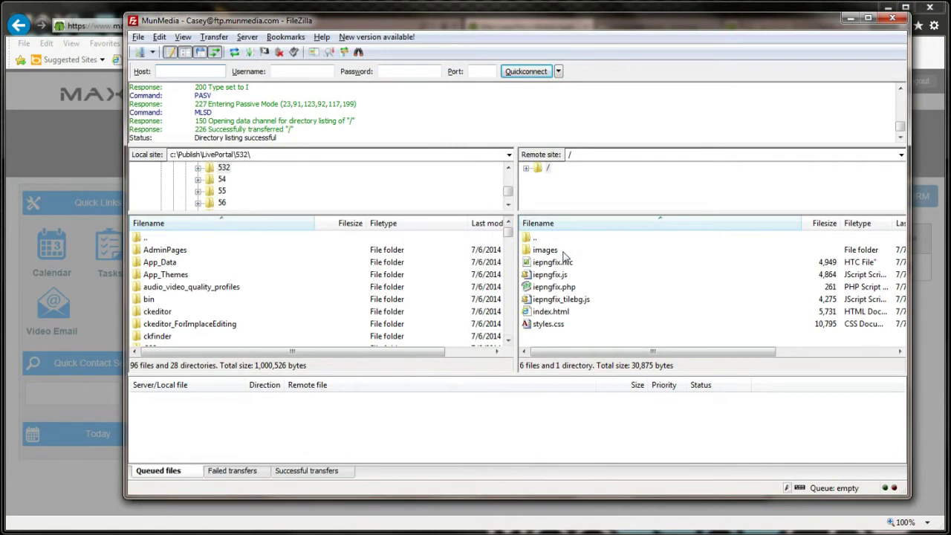
click(850, 18)
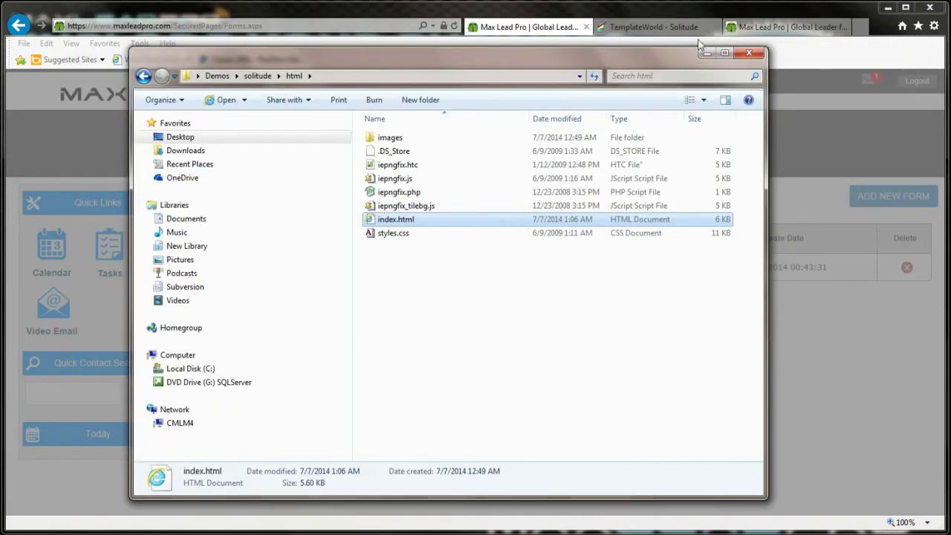
click(652, 14)
Step: Reload the Solitude page so the new embedded sign-up form appears
click(644, 27)
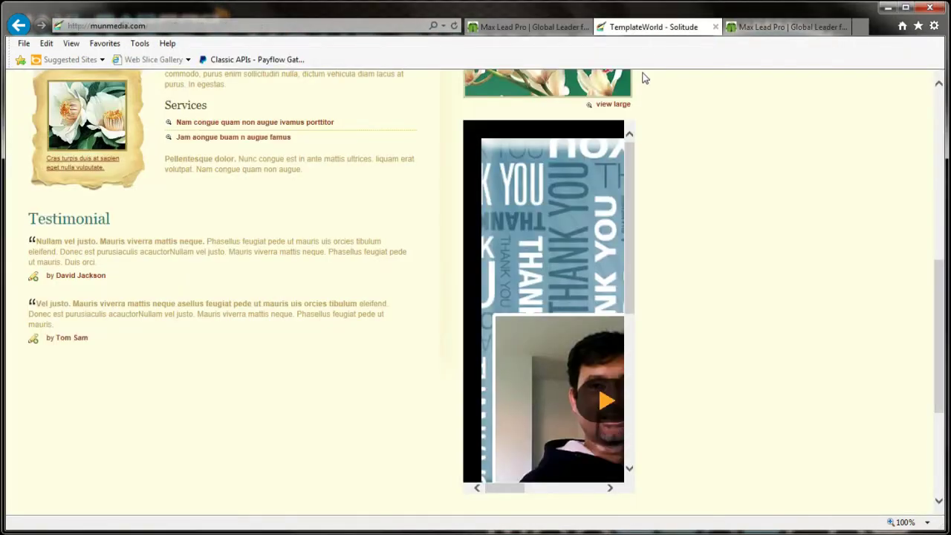
key(F5)
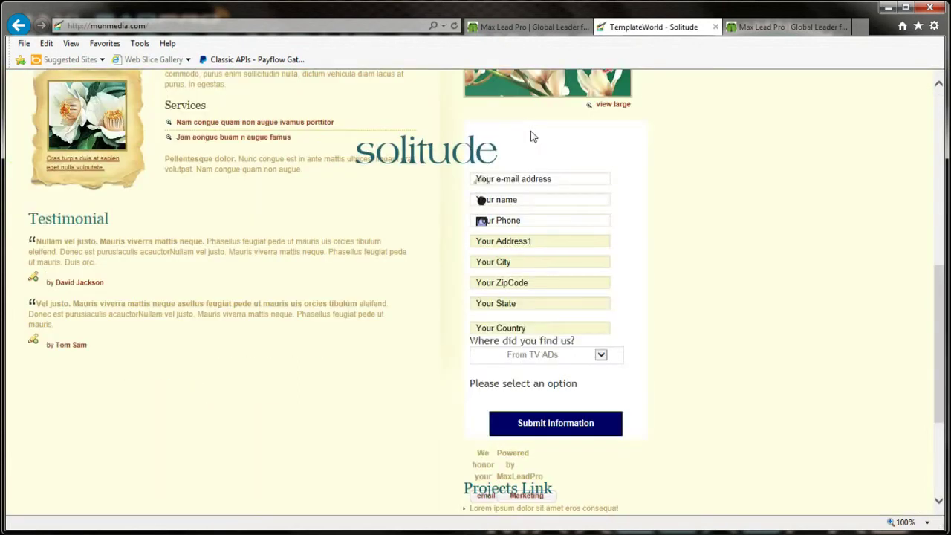
key(F5)
key(F5)
Step: Try the embedded form's e-mail, Your name and Your Phone fields
click(561, 198)
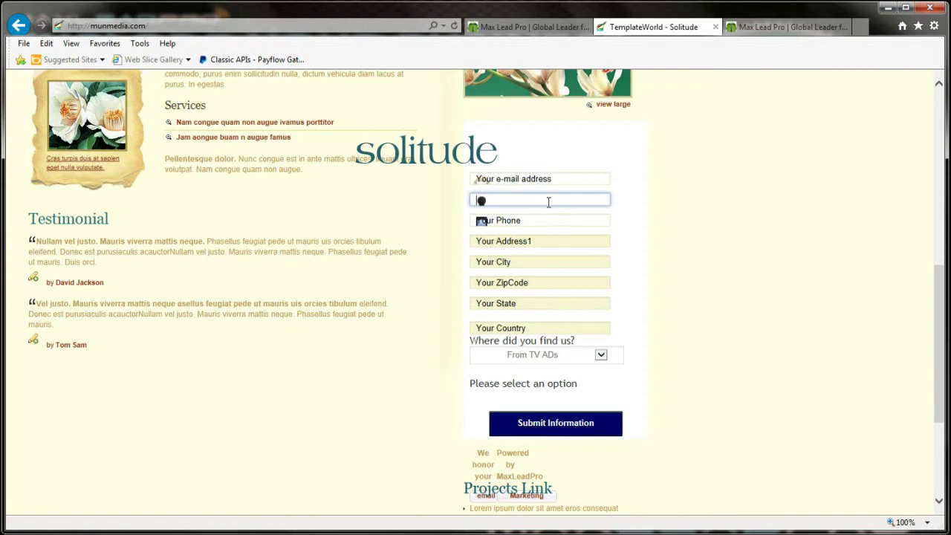
click(541, 221)
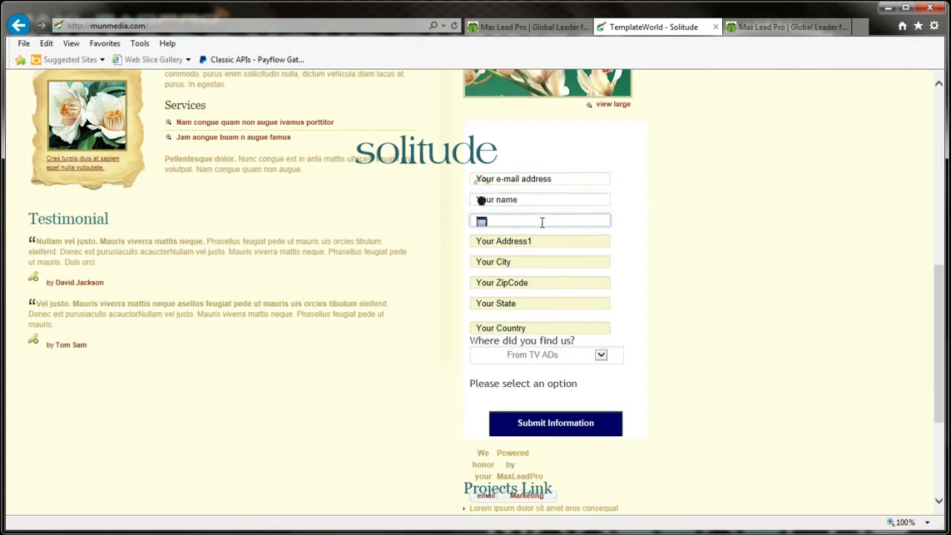
click(546, 199)
click(546, 180)
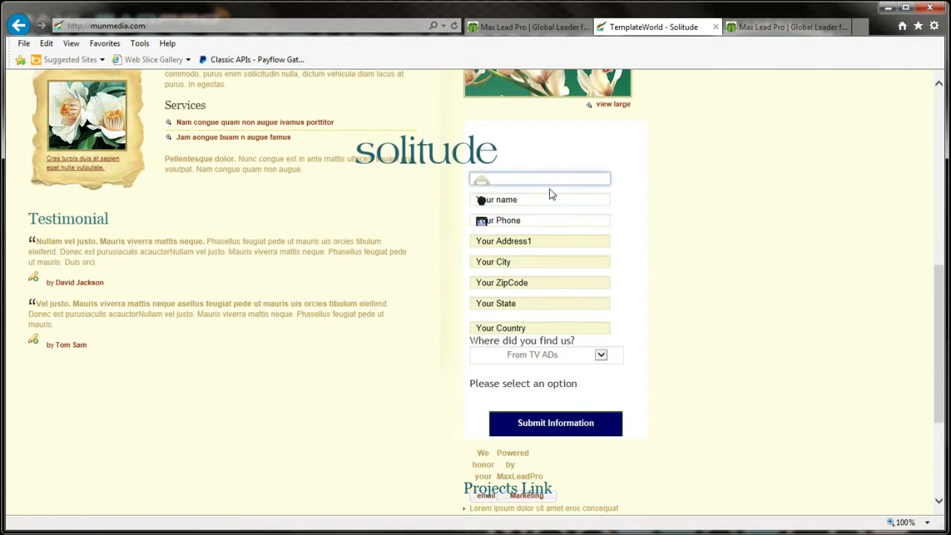
scroll(630, 272, down, 3)
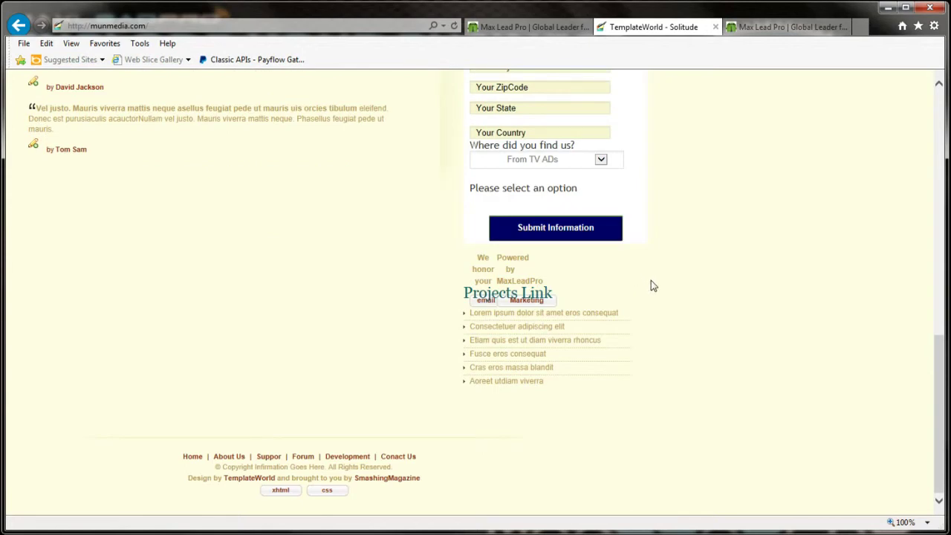
scroll(649, 283, up, 3)
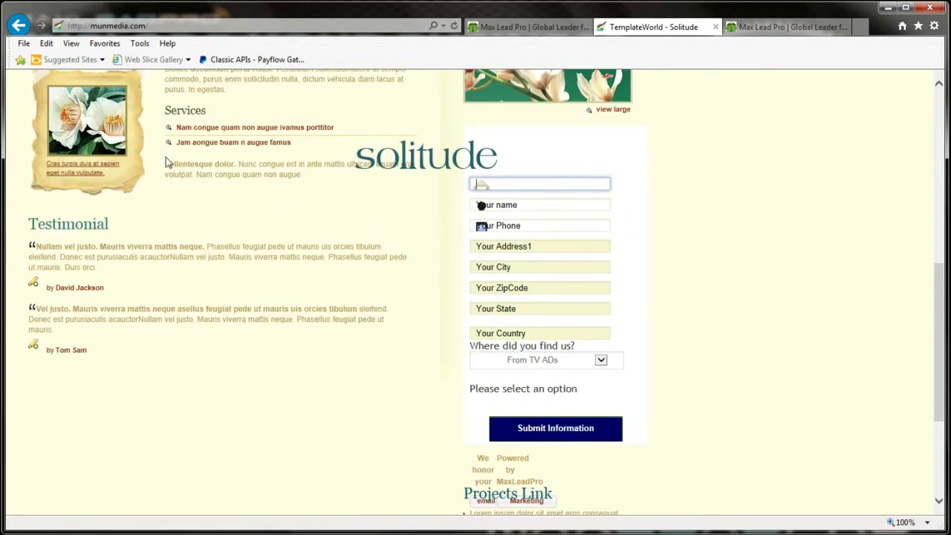
scroll(335, 235, up, 3)
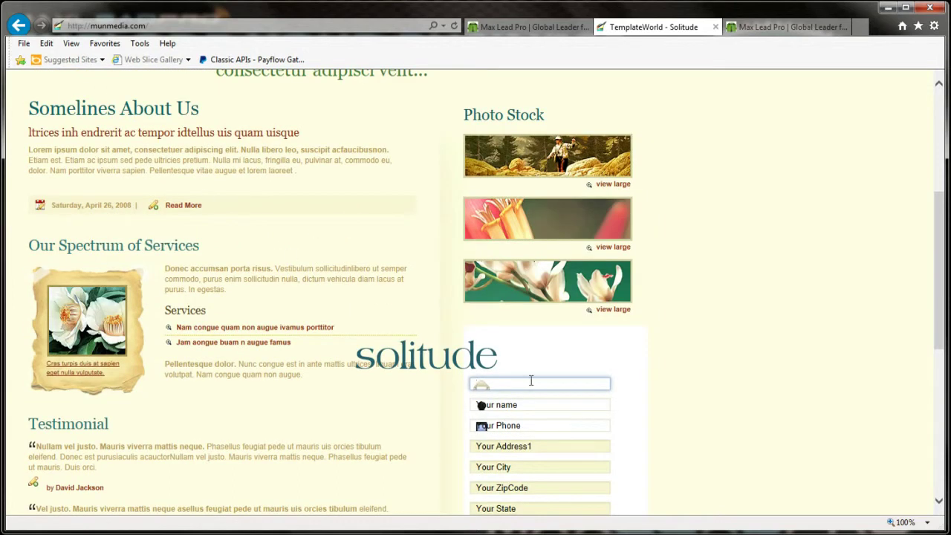
scroll(532, 405, down, 3)
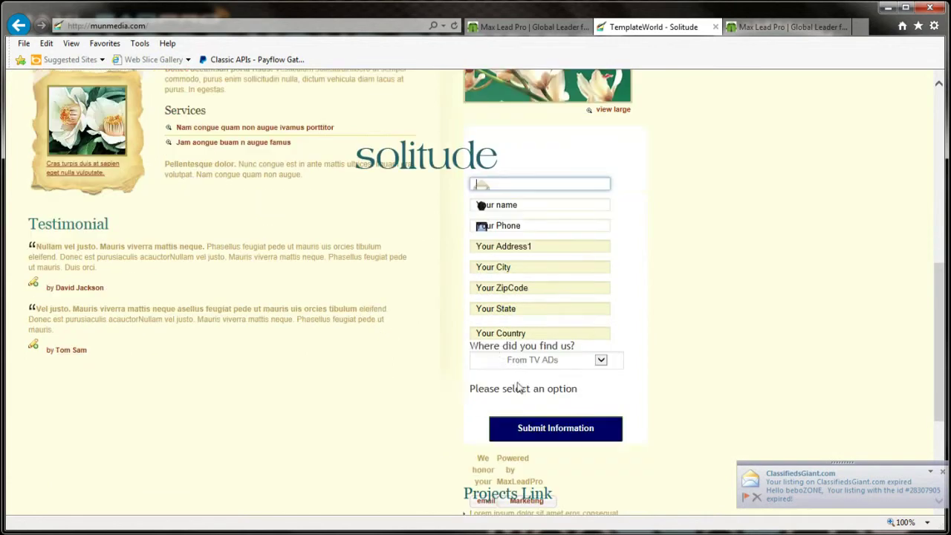
click(520, 205)
click(529, 185)
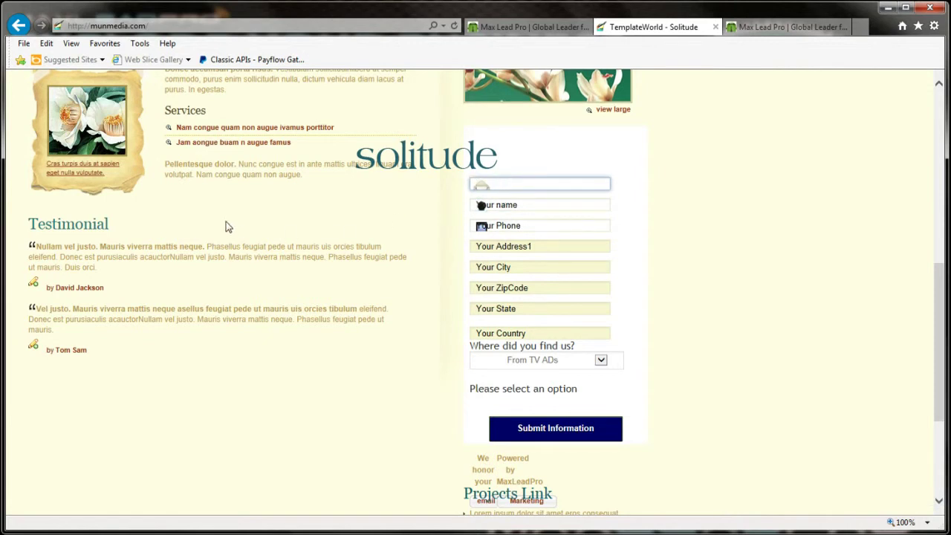
click(532, 205)
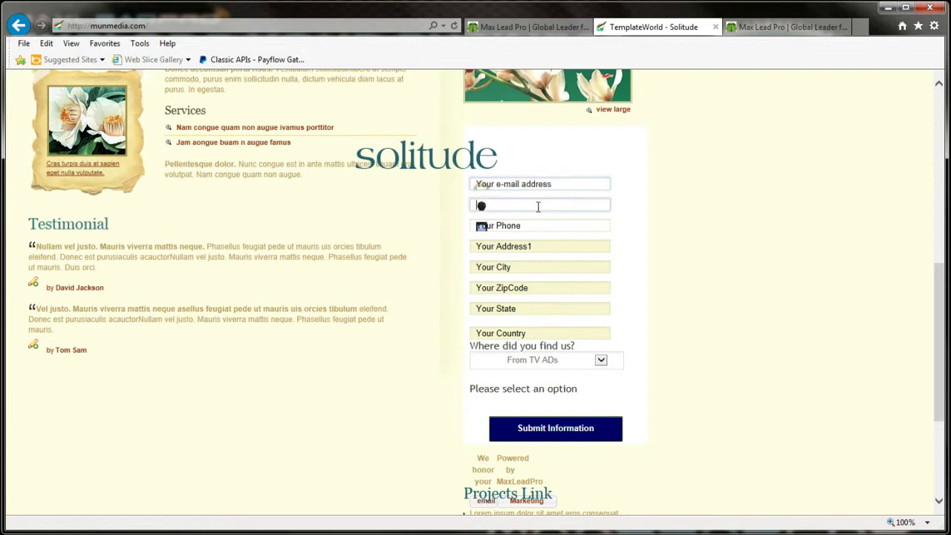
click(544, 184)
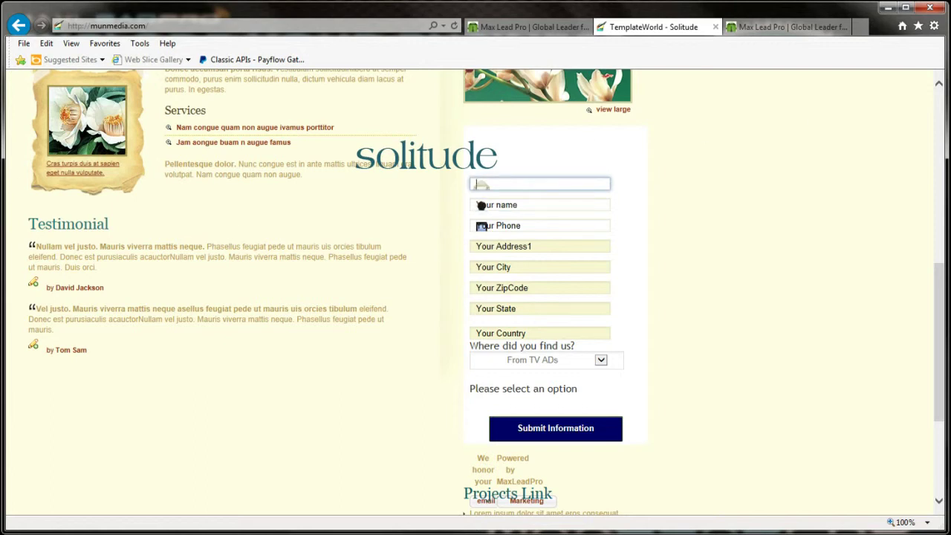
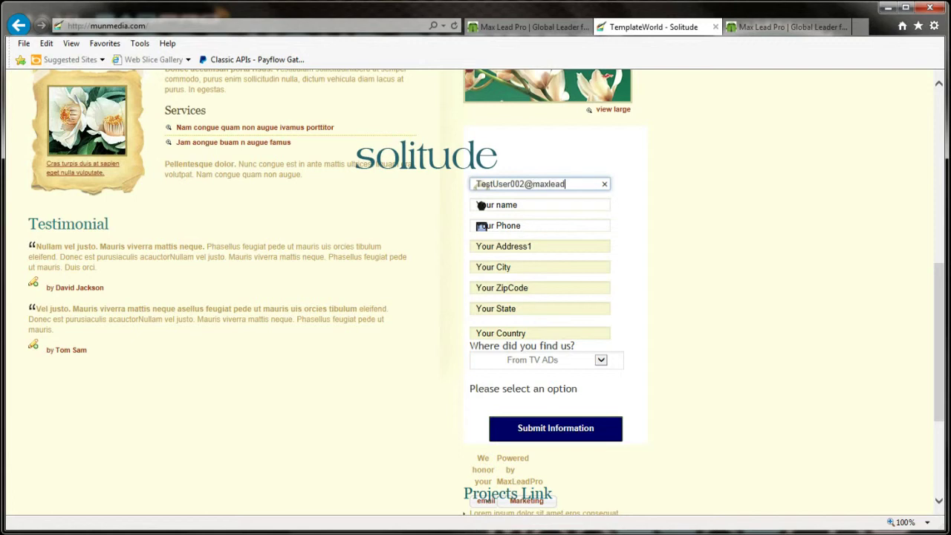
Step: Enter the test e-mail address, phone 2999999, address 102 Main and city Dayton
click(481, 206)
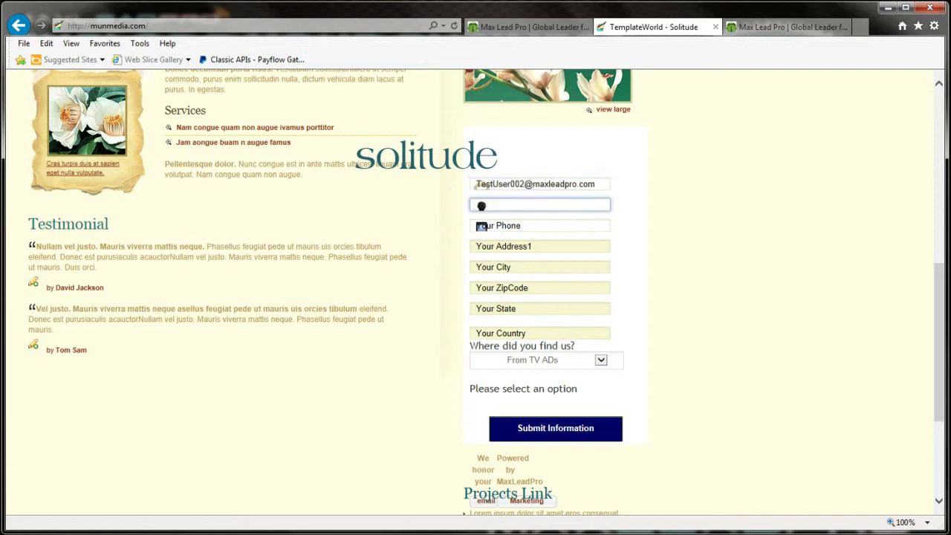
key(Tab)
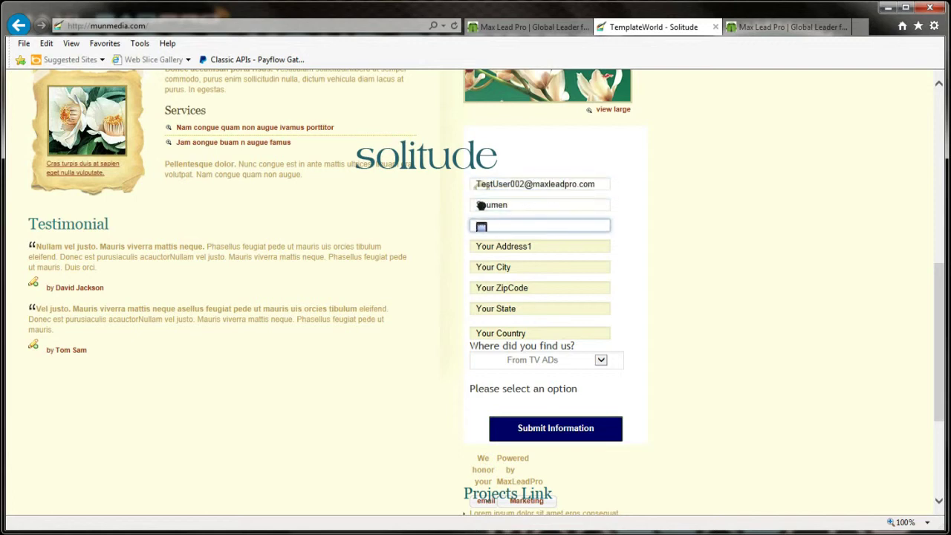
text(2999999)
key(Tab)
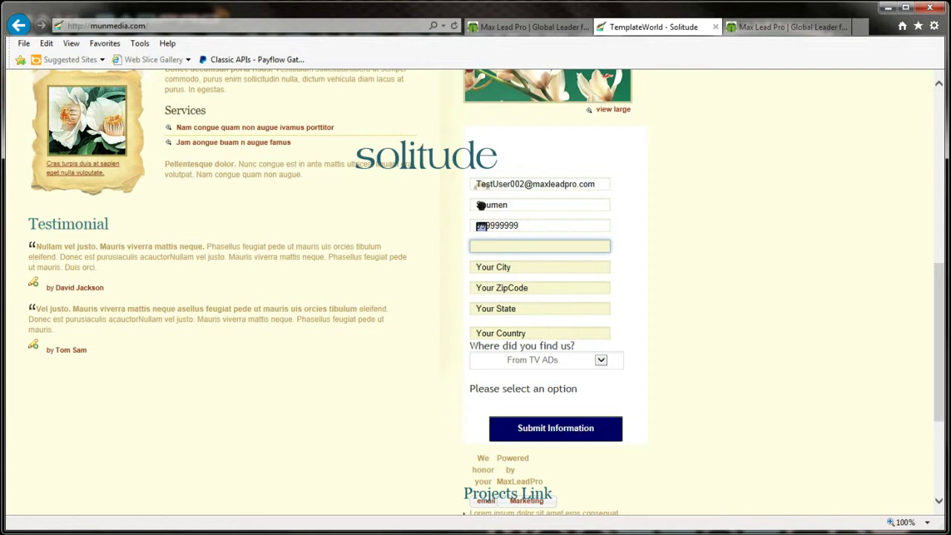
text(102 Main Street)
key(Tab)
text(Da)
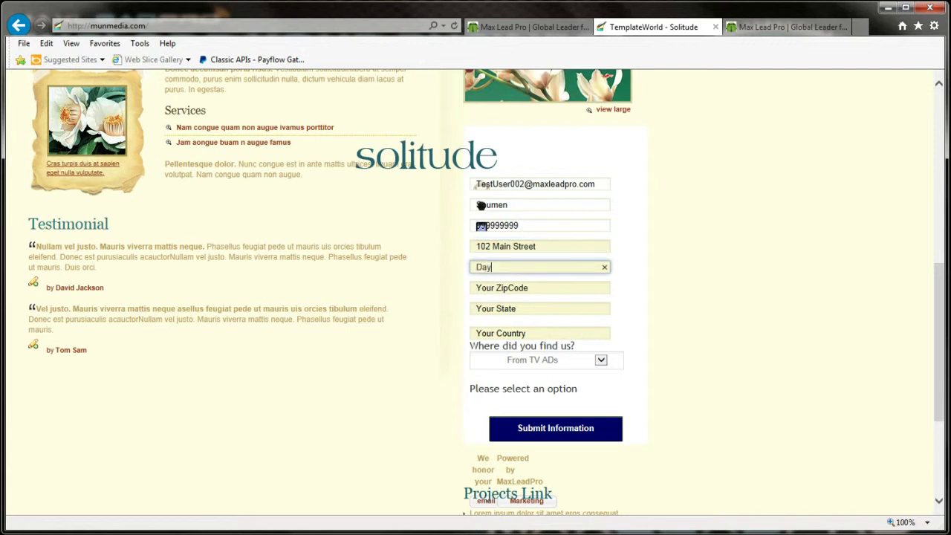
text(yton)
Step: Fill zip 088, state NJ, country US, and choose Google Search as the referral source
key(Tab)
text(088)
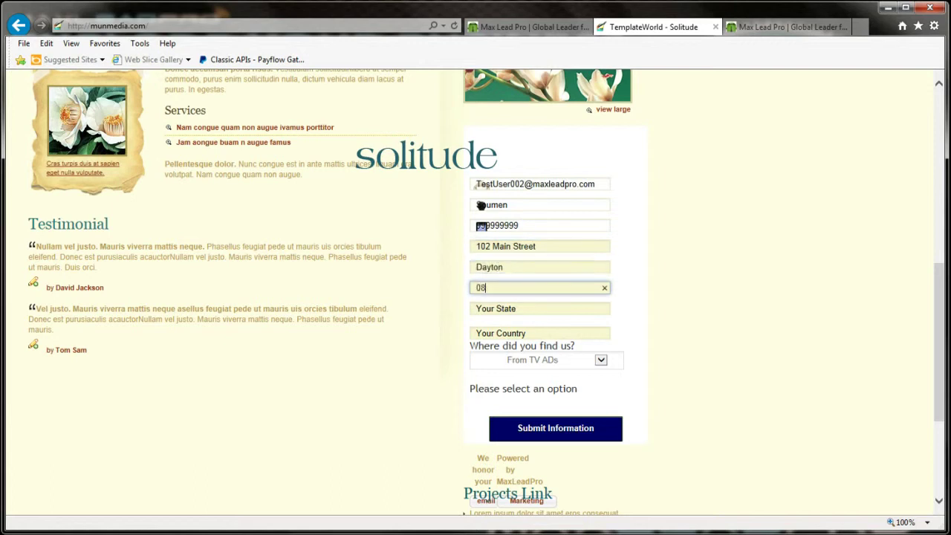
key(Tab)
text(NJ)
key(Tab)
text(US)
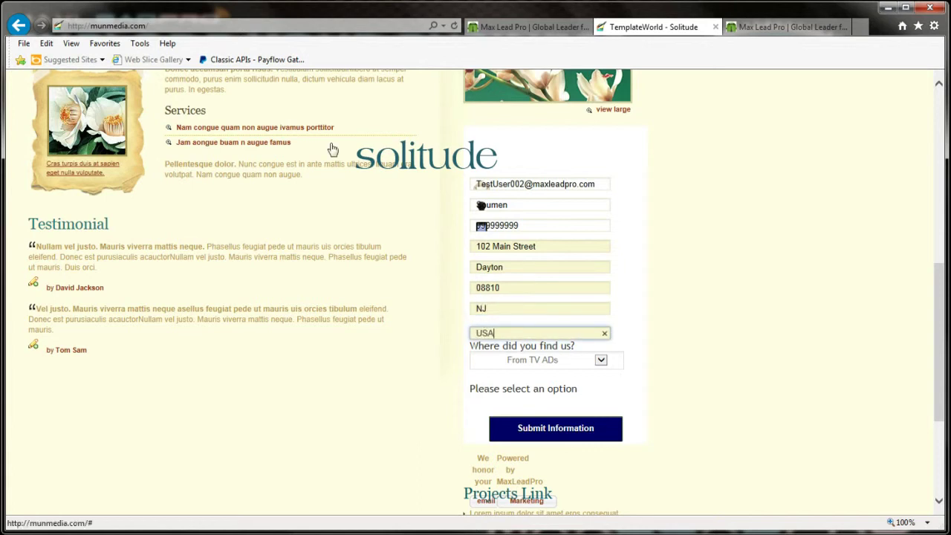
click(527, 362)
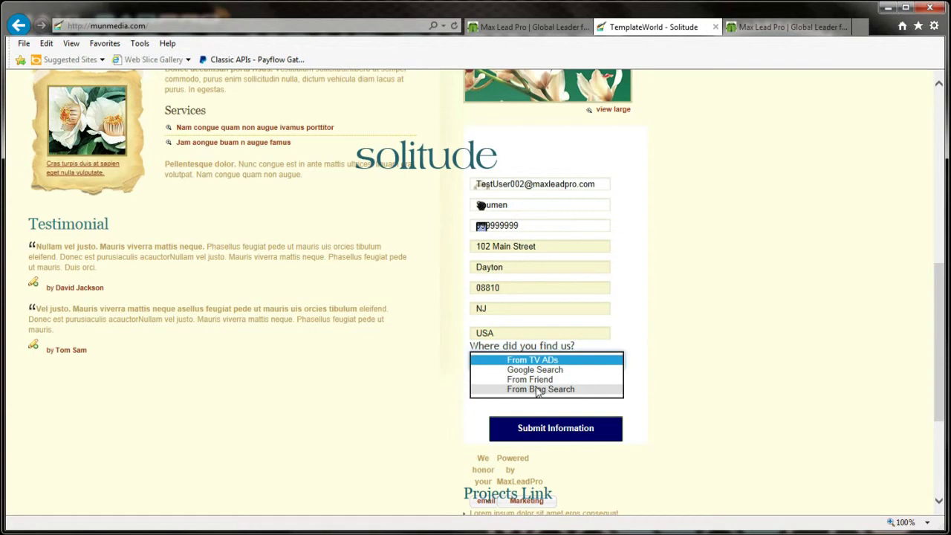
click(535, 369)
Step: Submit the filled form, then go back from the Thank you page to the empty form
click(552, 434)
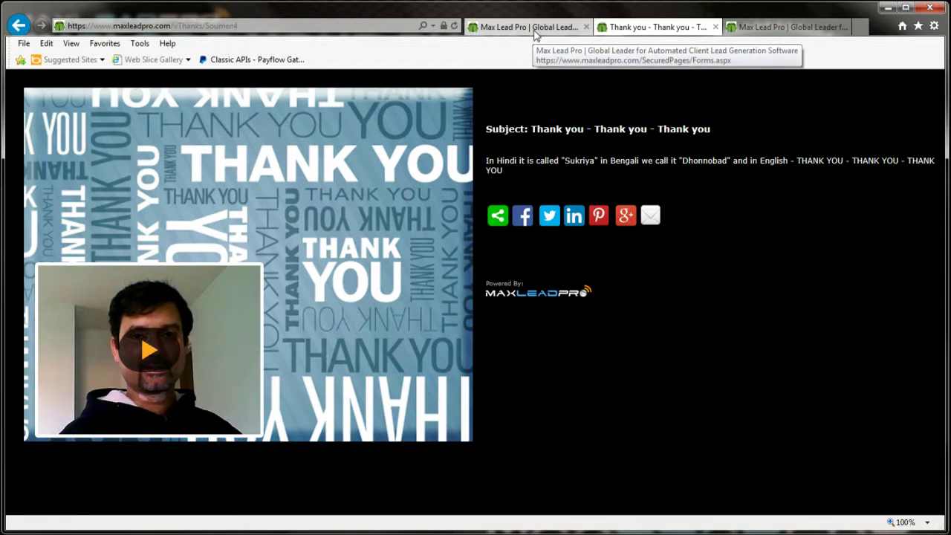
click(19, 25)
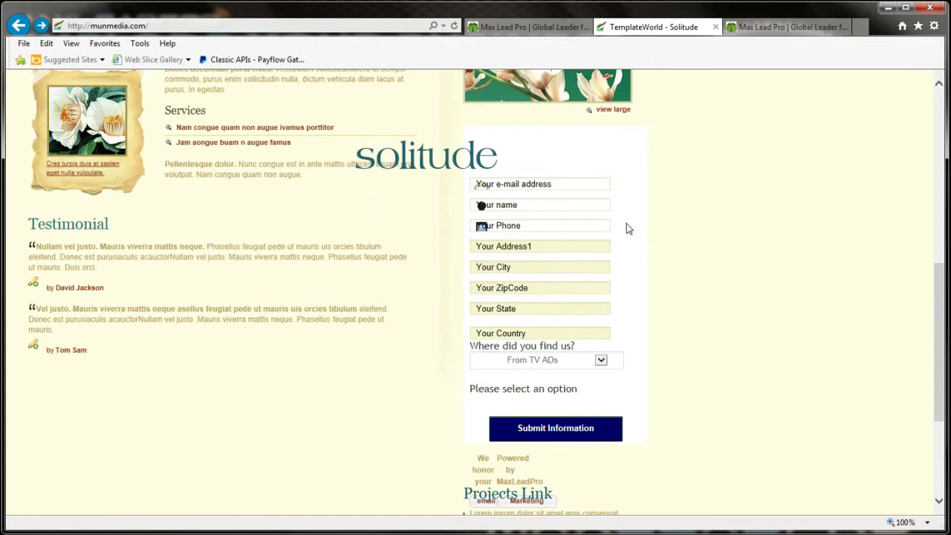
Step: Click through the empty form's e-mail, name, phone, Address1, City and ZipCode fields
scroll(364, 234, up, 5)
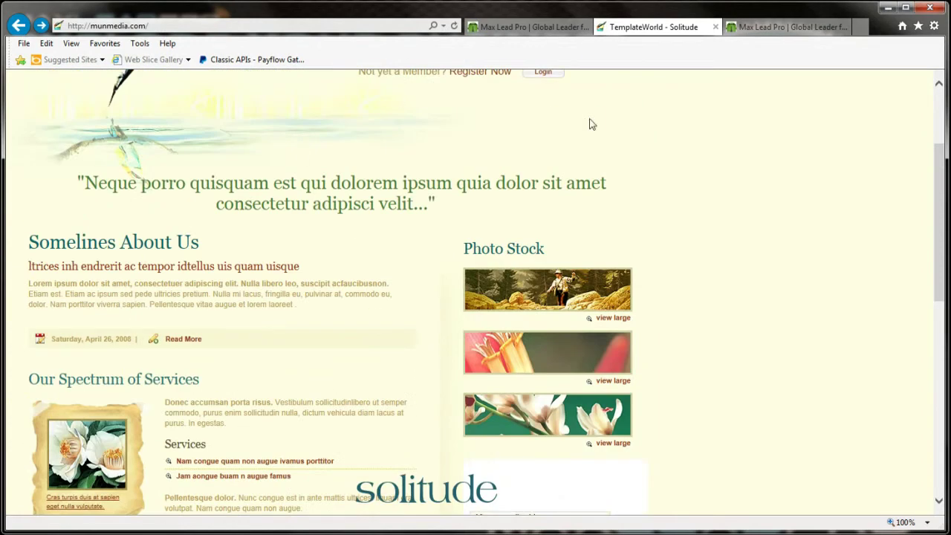
scroll(484, 170, down, 4)
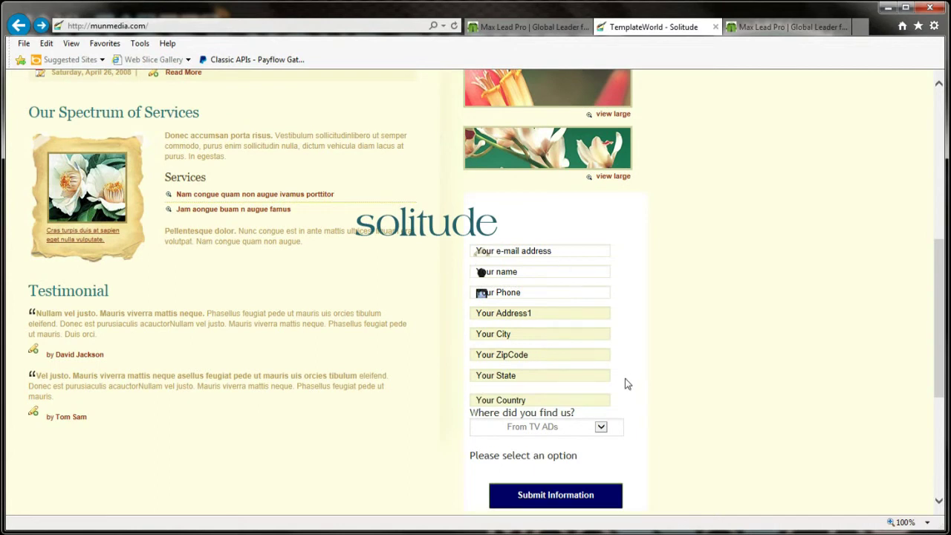
click(556, 253)
click(538, 272)
click(530, 291)
click(536, 313)
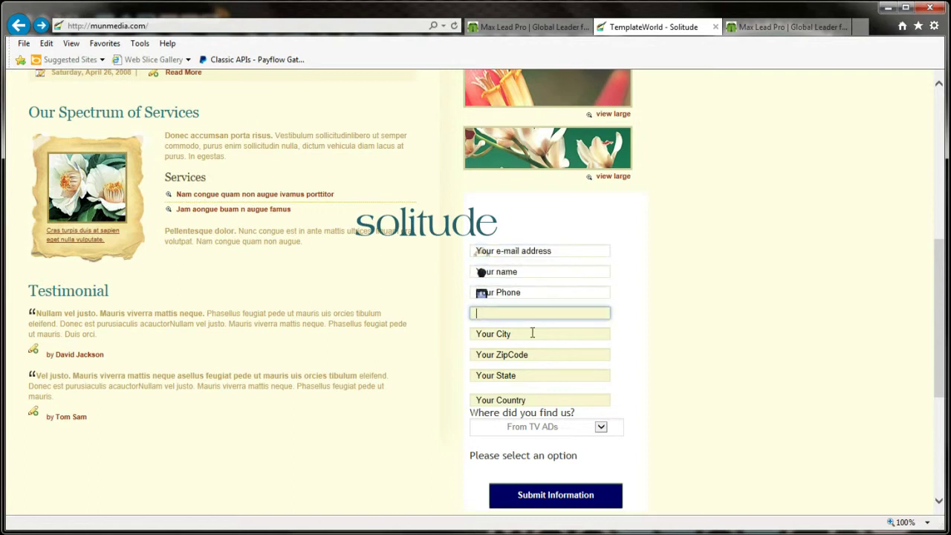
click(533, 334)
click(530, 355)
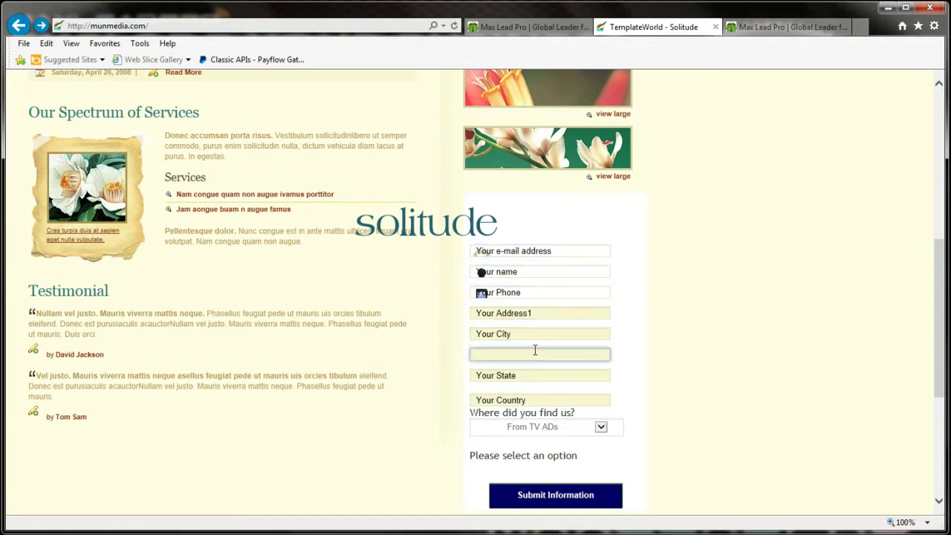
Step: Bring the Explorer window holding the site's index.html to the front
key(alt+Tab)
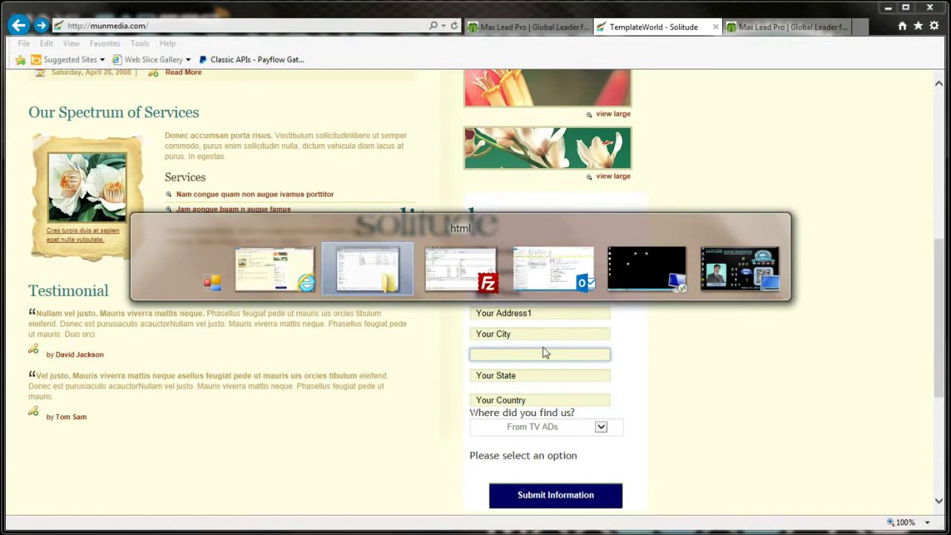
key(alt+Tab)
key(alt+shift+Tab)
key(alt+shift+Tab)
key(alt+shift+Tab)
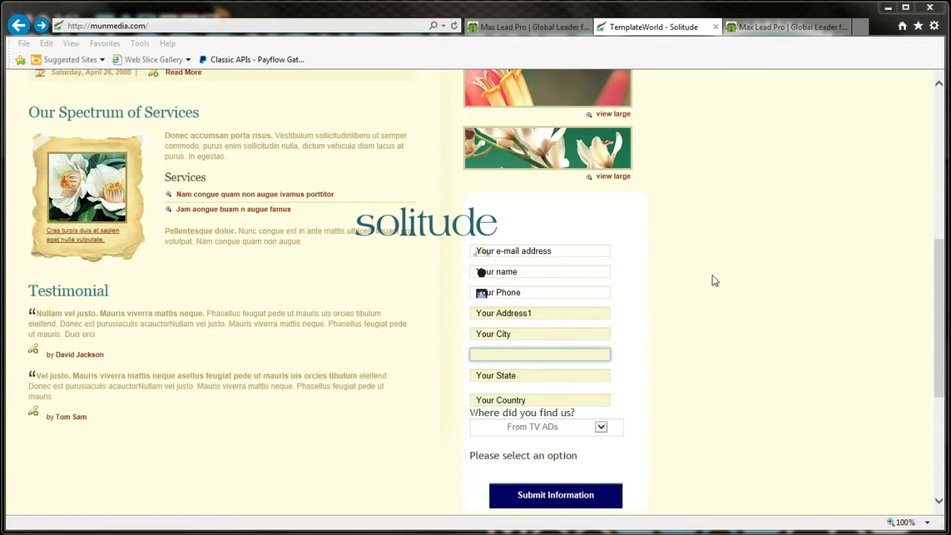
key(alt+Tab)
key(alt+Tab)
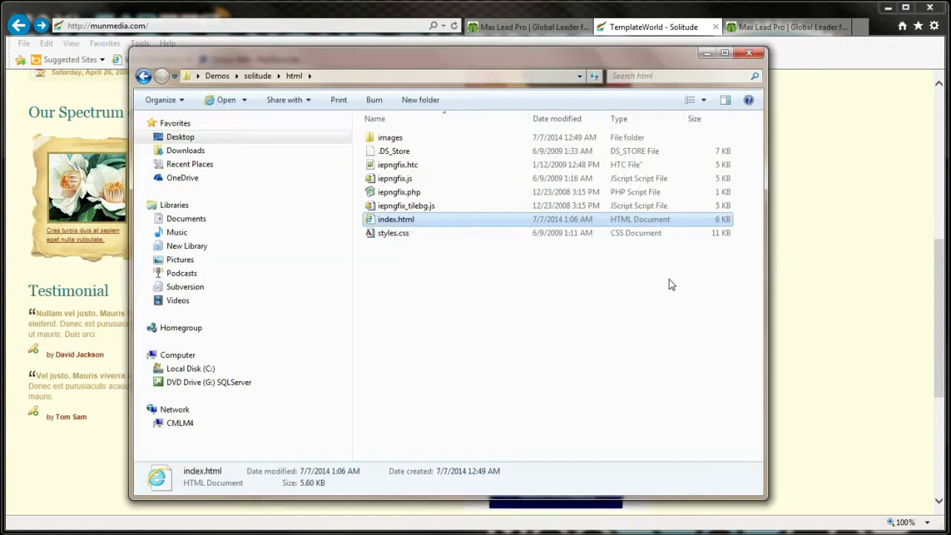
Step: Open index.html in a fresh Notepad window
right_click(394, 223)
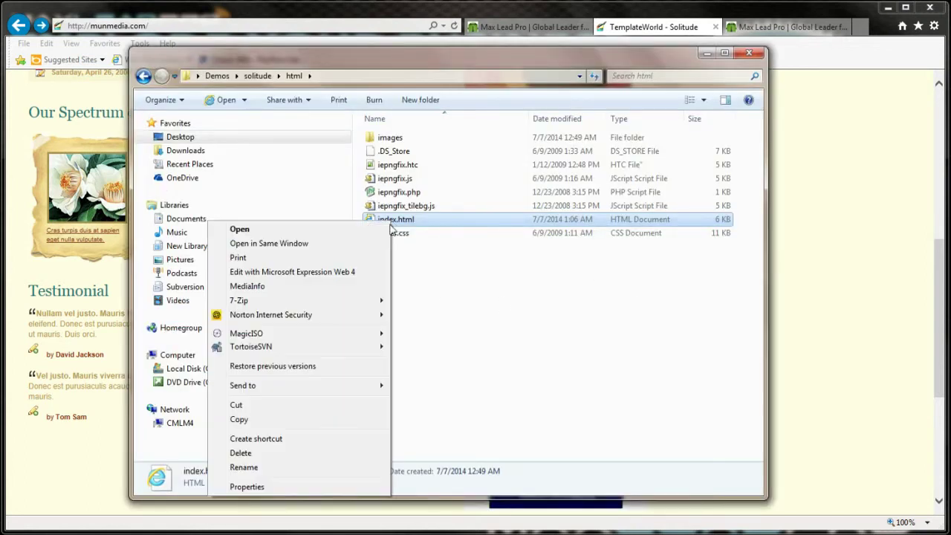
click(516, 350)
click(9, 532)
click(22, 116)
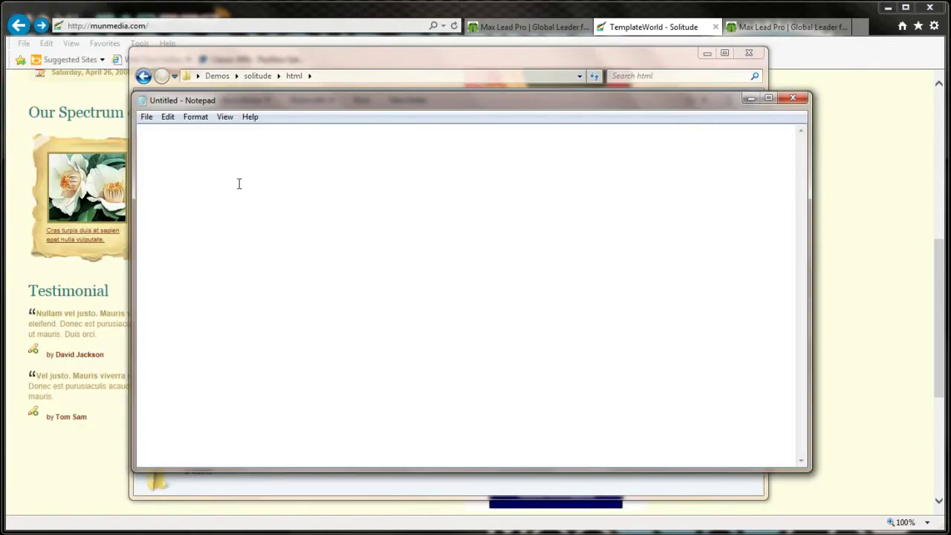
drag(255, 105, 270, 119)
key(alt+Tab)
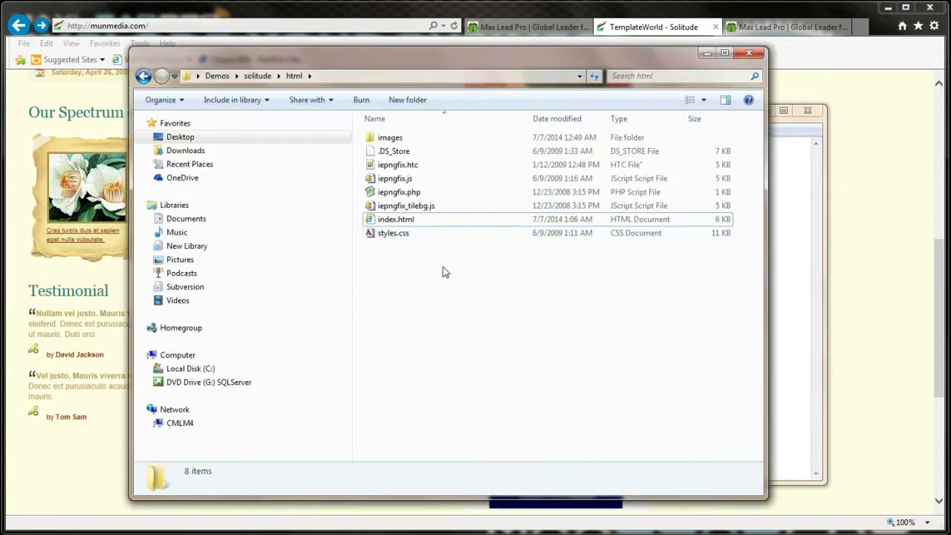
drag(395, 219, 400, 241)
key(alt+Tab)
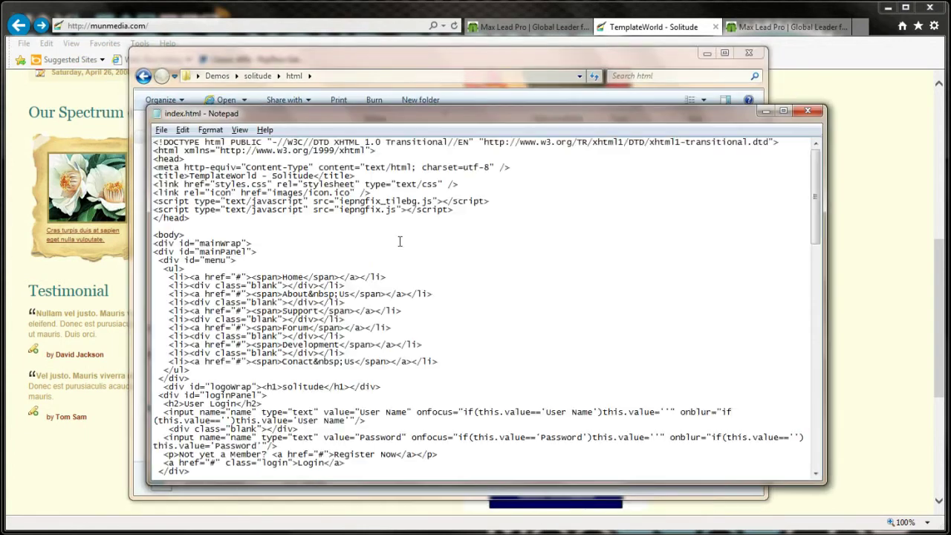
Step: Search index.html for 'maxlea' to locate the existing EmbedForm script line
key(ctrl+f)
text(maxlead)
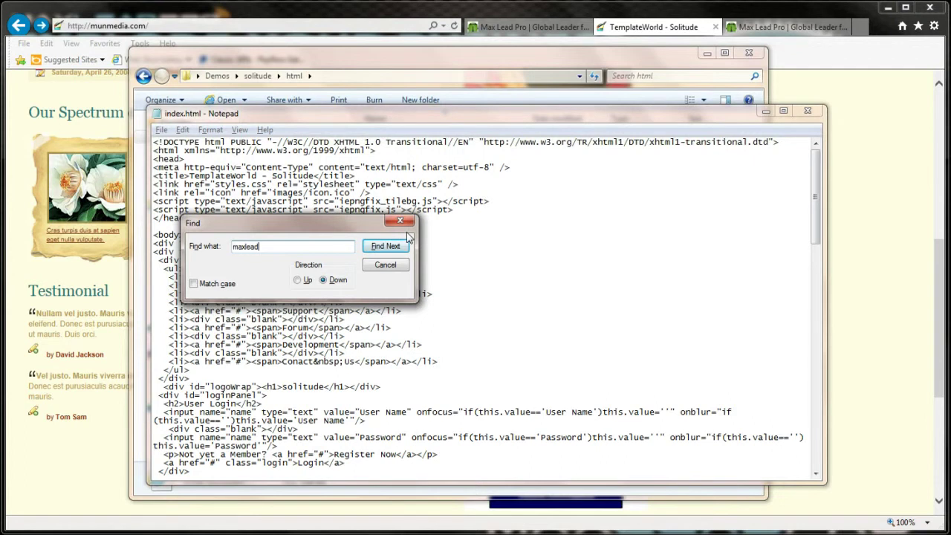
click(401, 244)
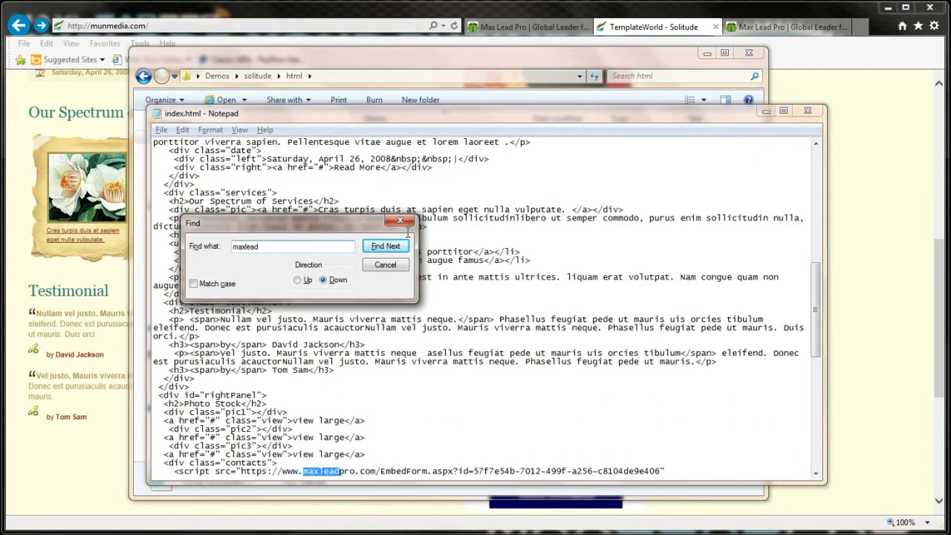
key(Escape)
scroll(354, 227, down, 3)
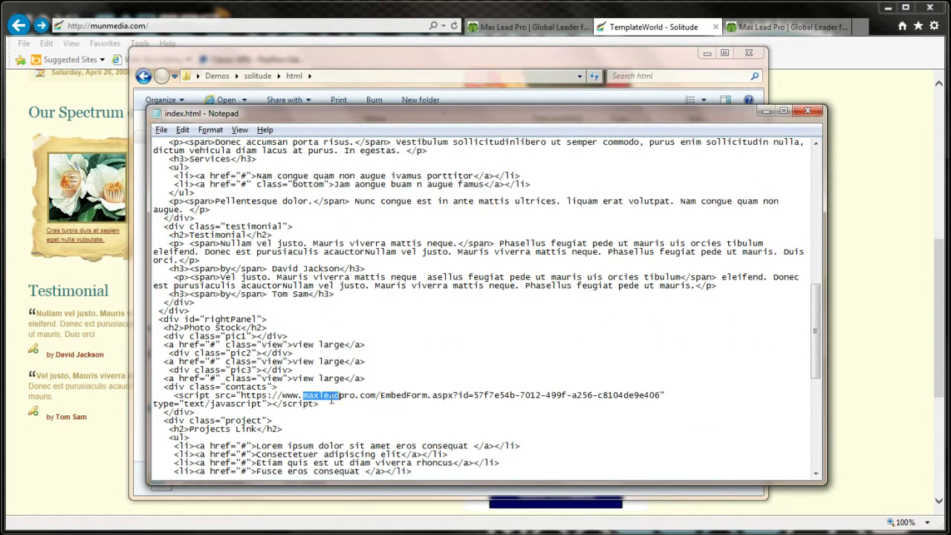
click(487, 29)
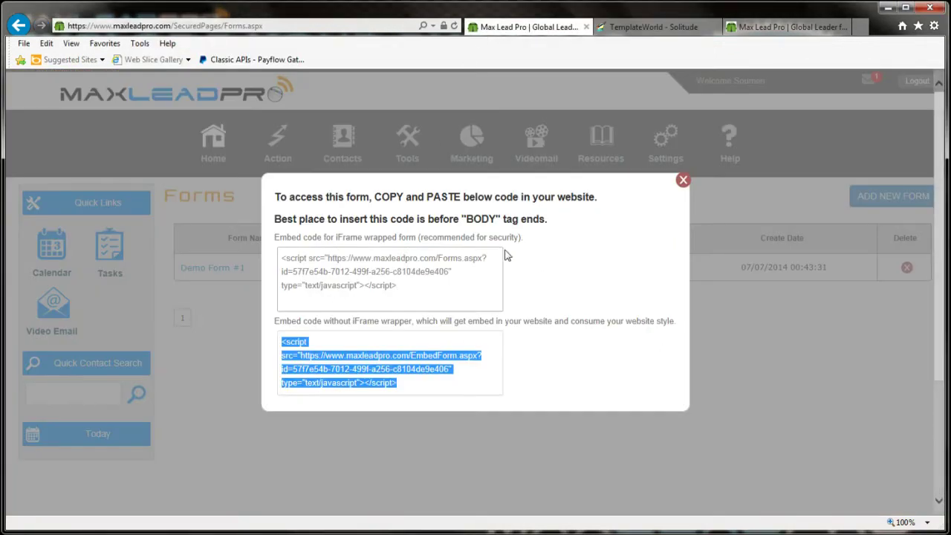
Step: Replace the old EmbedForm script line in index.html with the iFrame-wrapped Forms.aspx embed code
click(411, 287)
key(ctrl+a)
key(ctrl+c)
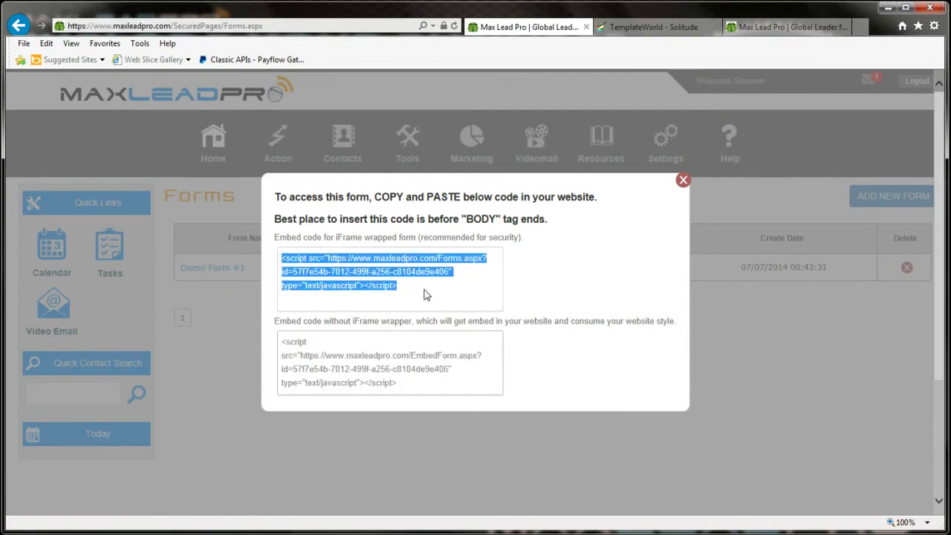
key(alt+Tab)
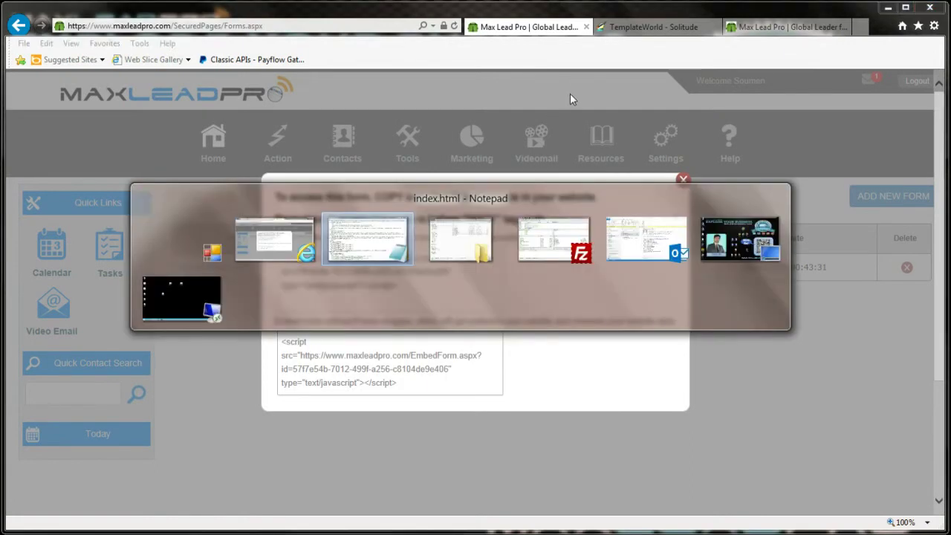
drag(312, 402, 339, 395)
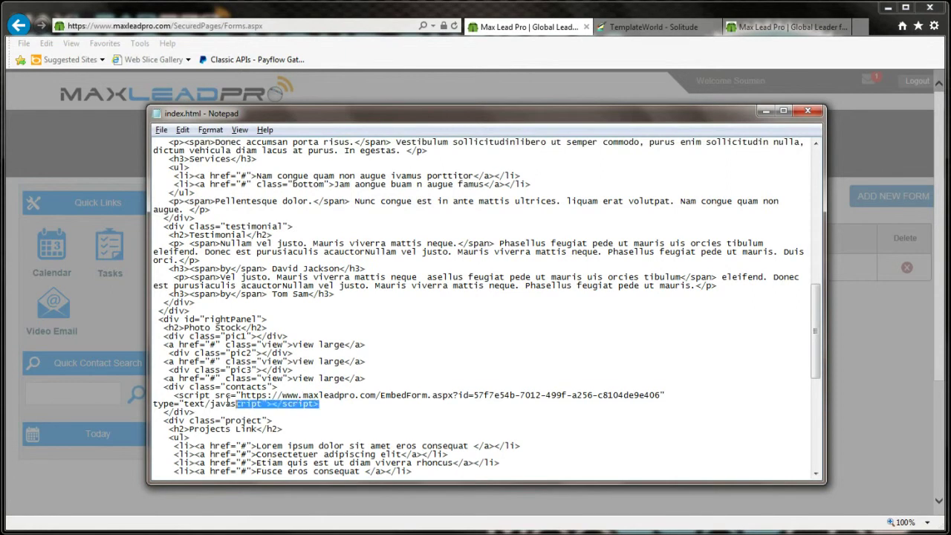
drag(225, 404, 152, 395)
key(ctrl+v)
Step: Save the edited index.html
key(alt+f)
key(s)
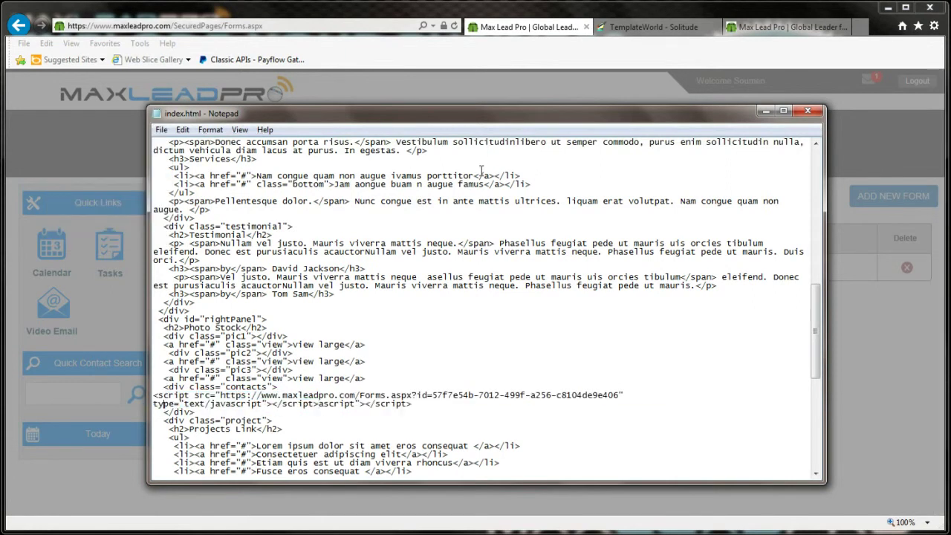
key(alt+Tab)
key(alt+Tab)
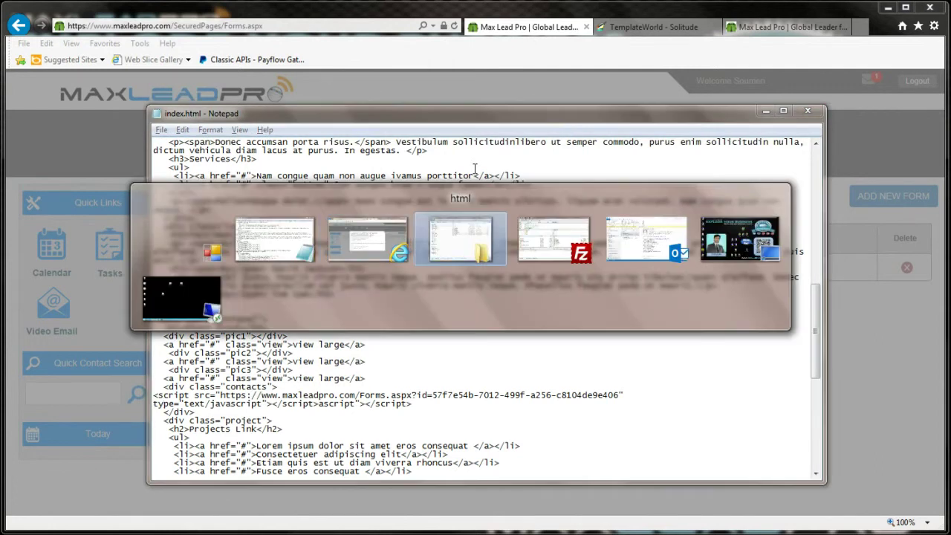
Step: Upload the re-edited index.html to the server root in FileZilla, overwriting the existing copy
drag(400, 221, 584, 299)
key(alt+Tab)
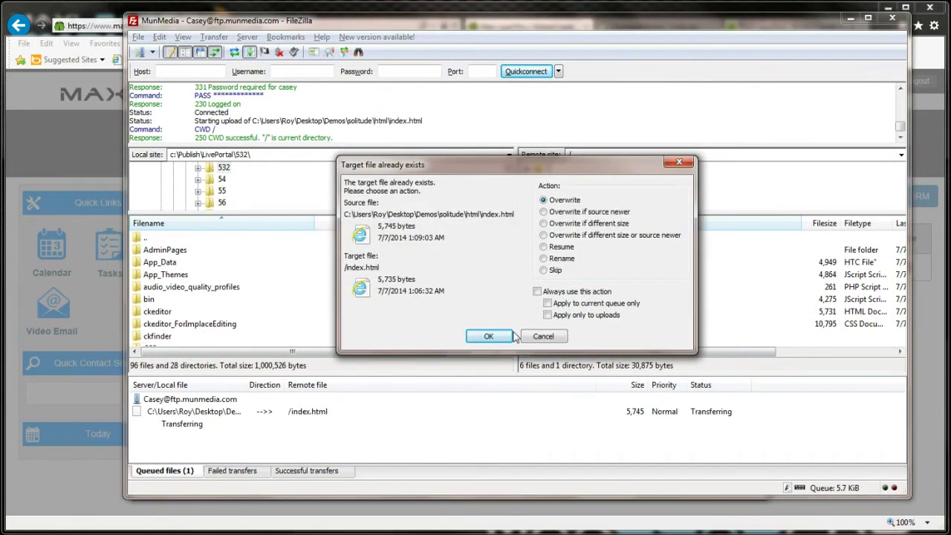
click(489, 336)
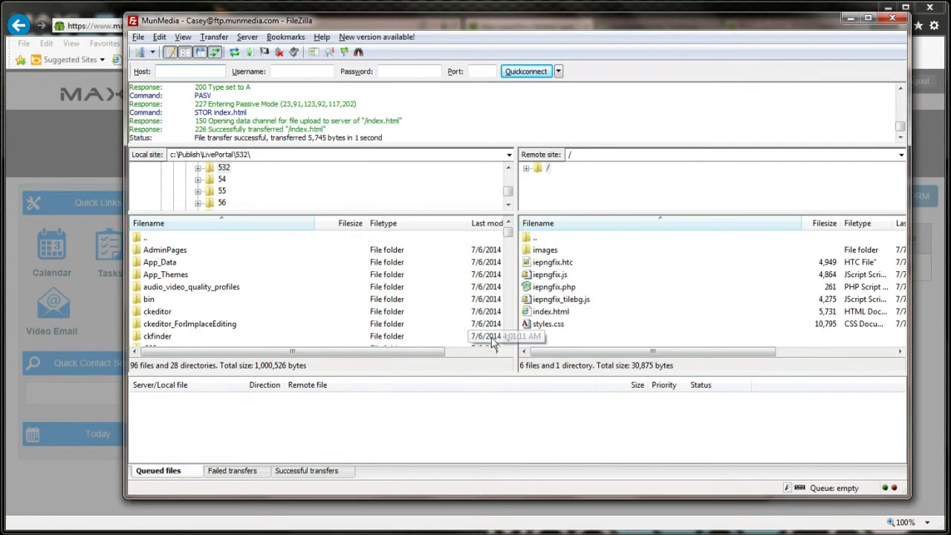
Step: Minimize FileZilla and reload the Solitude page to check the new framed subscribe form
click(851, 21)
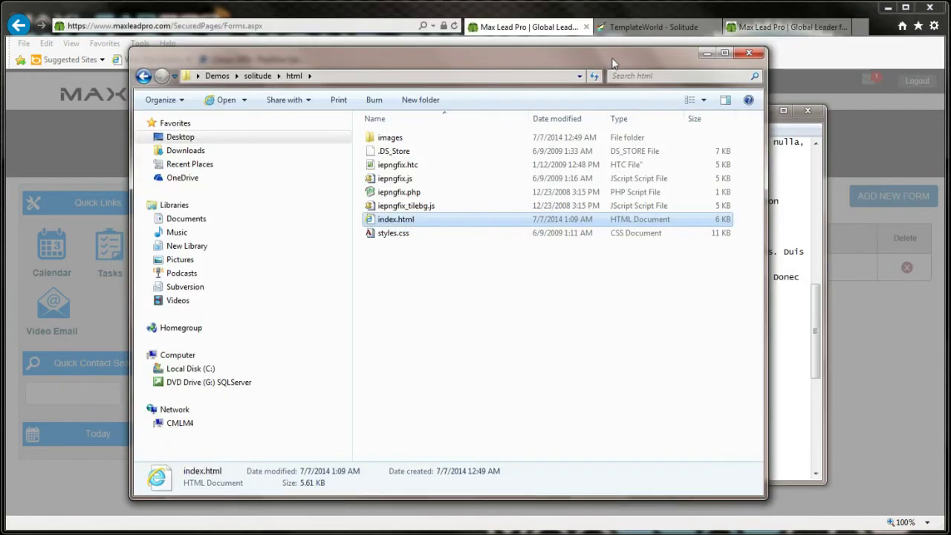
click(646, 27)
key(F5)
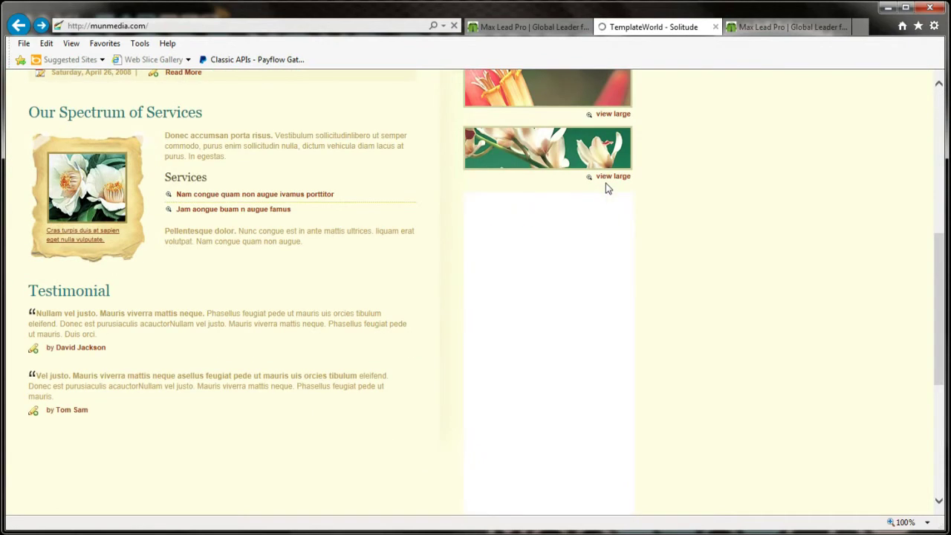
drag(630, 335, 630, 392)
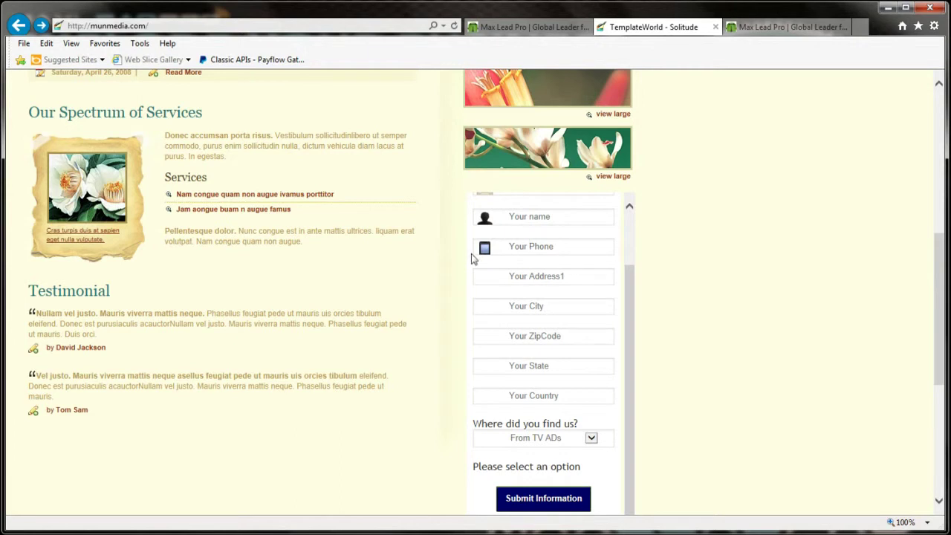
drag(218, 139, 259, 272)
click(341, 291)
scroll(711, 348, up, 3)
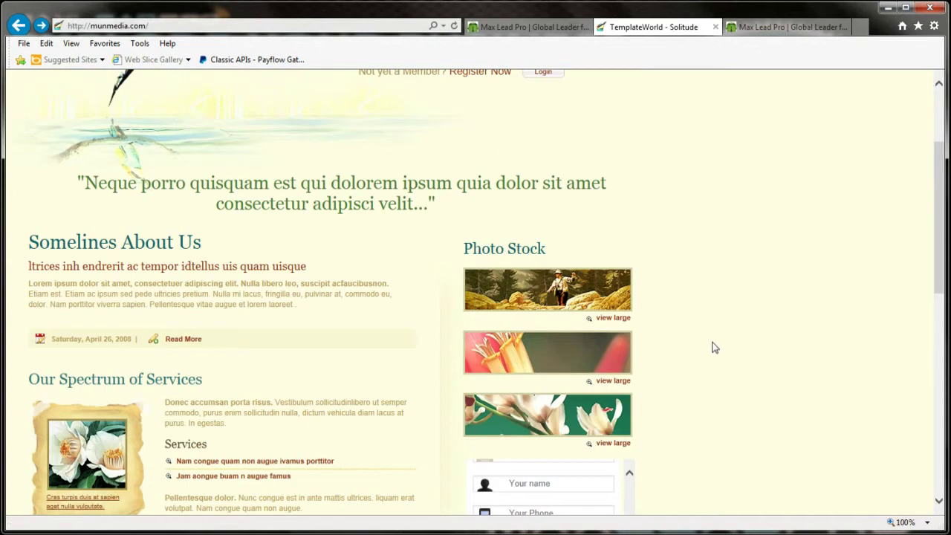
scroll(712, 348, up, 2)
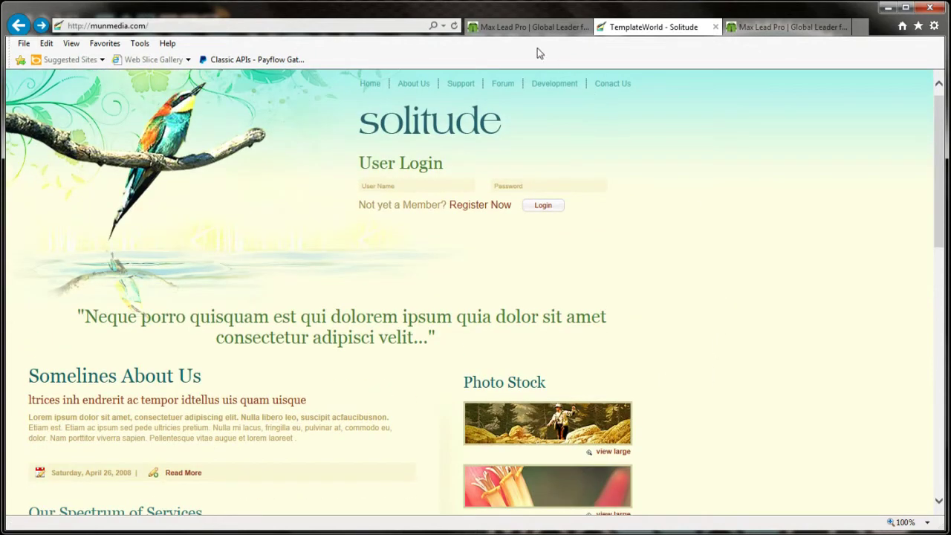
Step: Return to Max Lead Pro's embed-code dialog and compare the iframe and non-iframe snippets
click(527, 27)
click(386, 358)
click(390, 285)
click(376, 355)
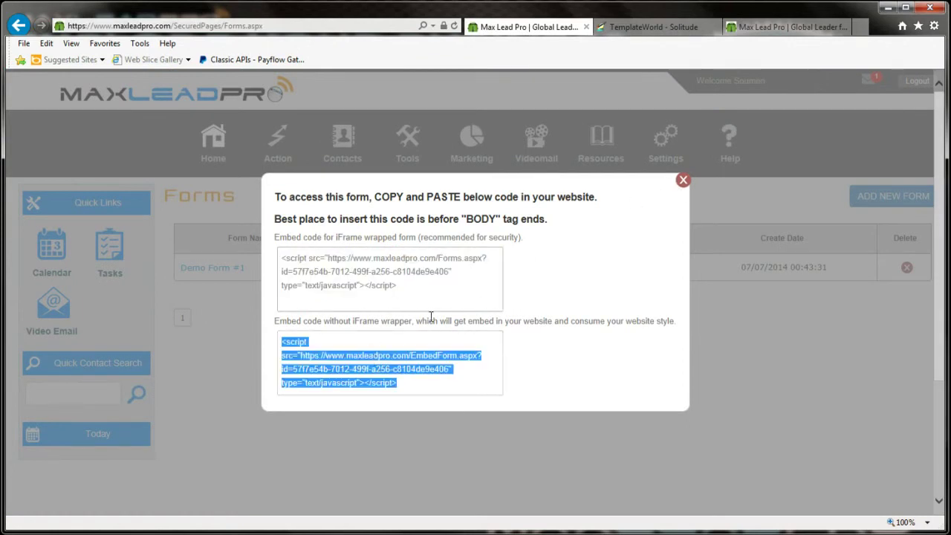
Step: Select the entire iframe embed code with Ctrl+A, then close the embed-code window
click(394, 271)
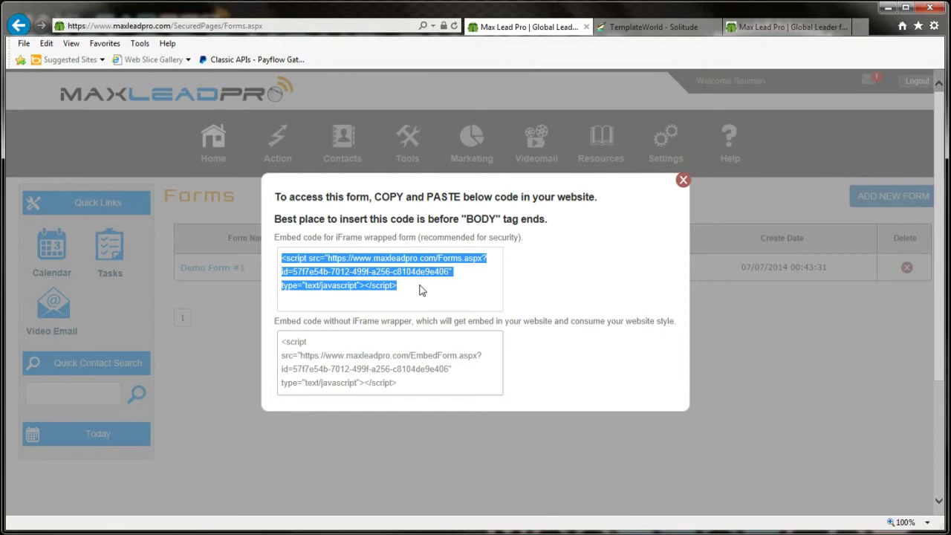
click(373, 241)
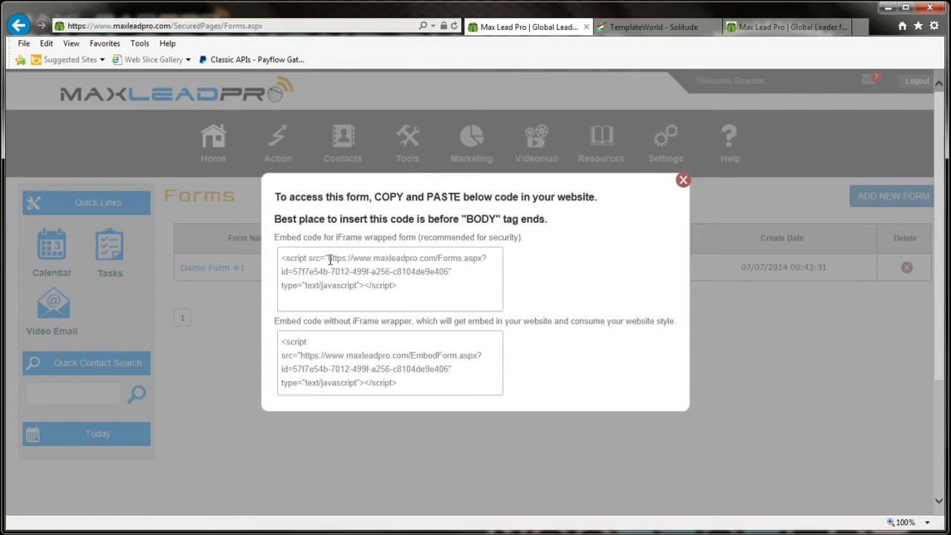
drag(328, 258, 339, 258)
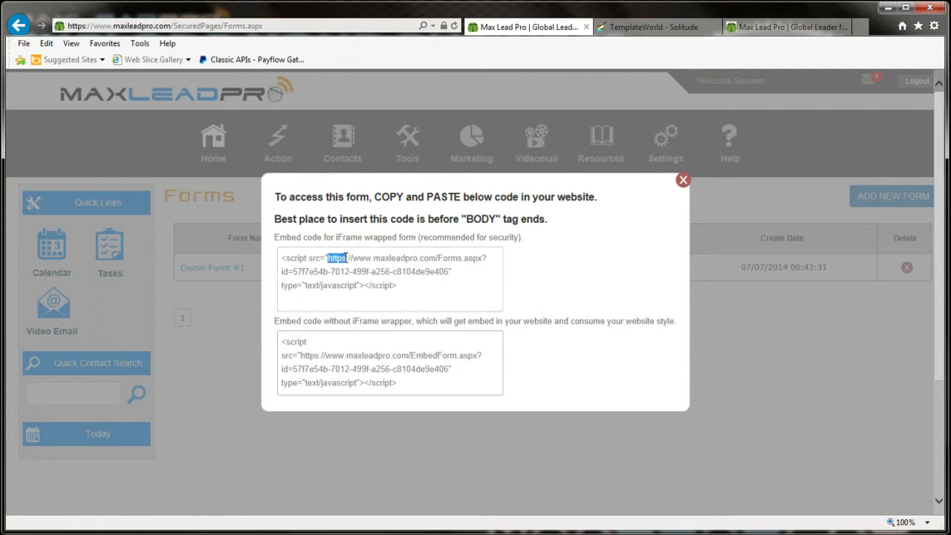
key(ctrl+a)
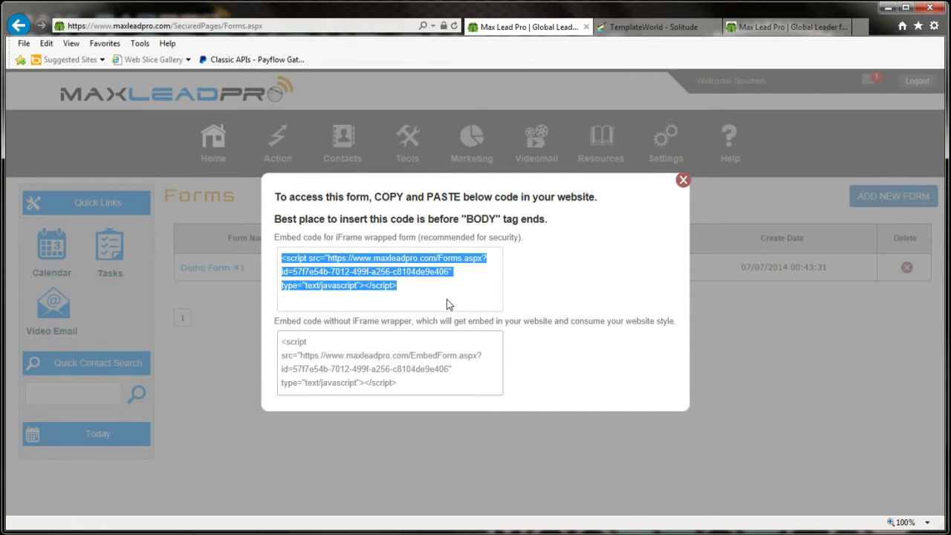
click(683, 180)
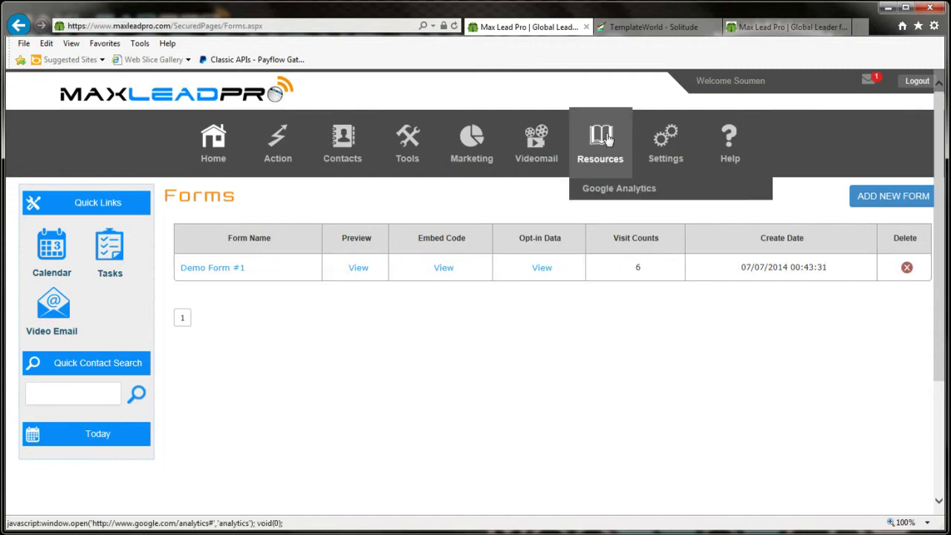
Step: Bring up the munmedia.com Solitude page and scroll down to its embedded Subscribe form
click(647, 31)
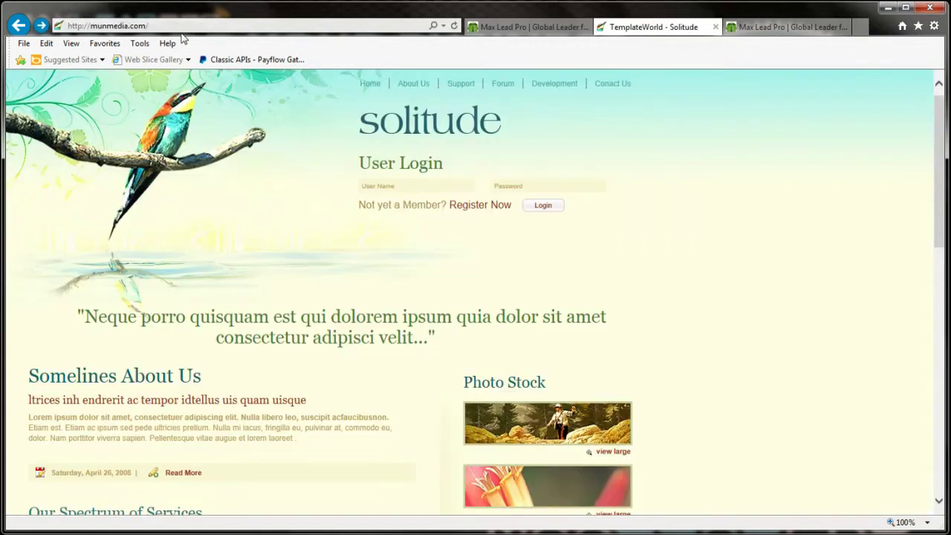
key(alt+d)
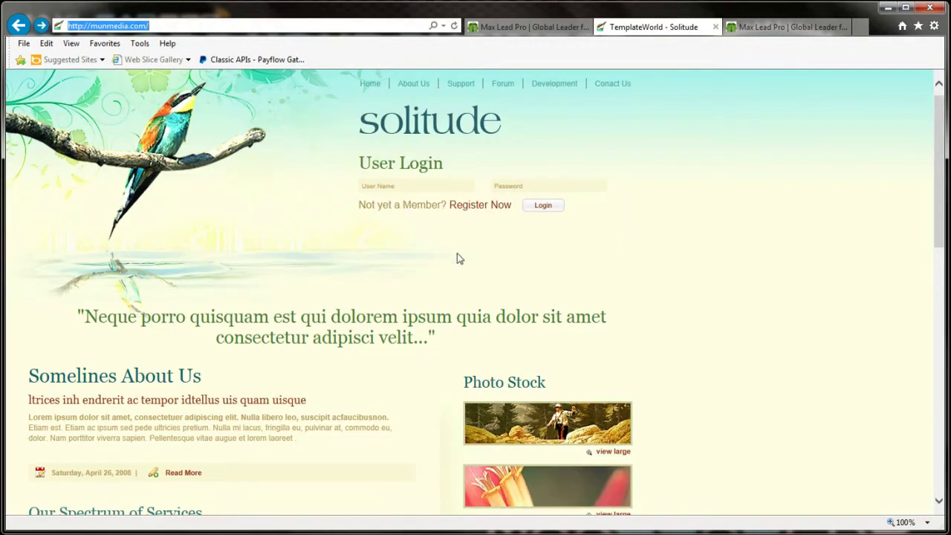
click(421, 267)
scroll(423, 267, down, 3)
scroll(423, 262, down, 2)
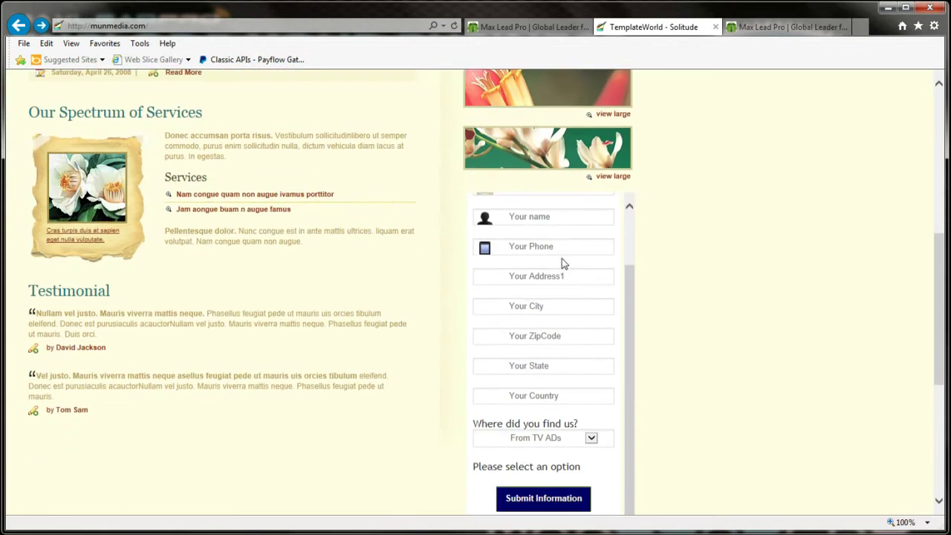
Step: Try the Subscribe form's name, phone and e-mail fields
click(557, 219)
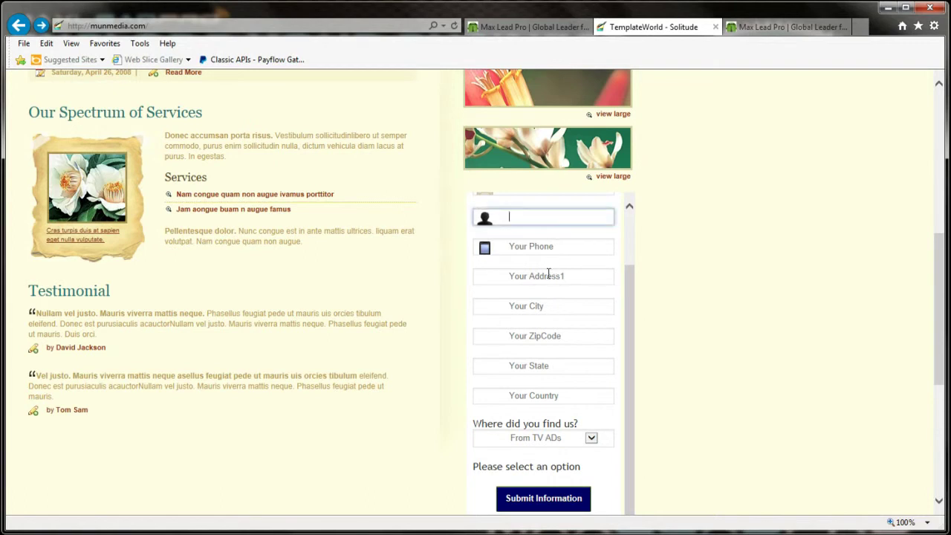
click(560, 252)
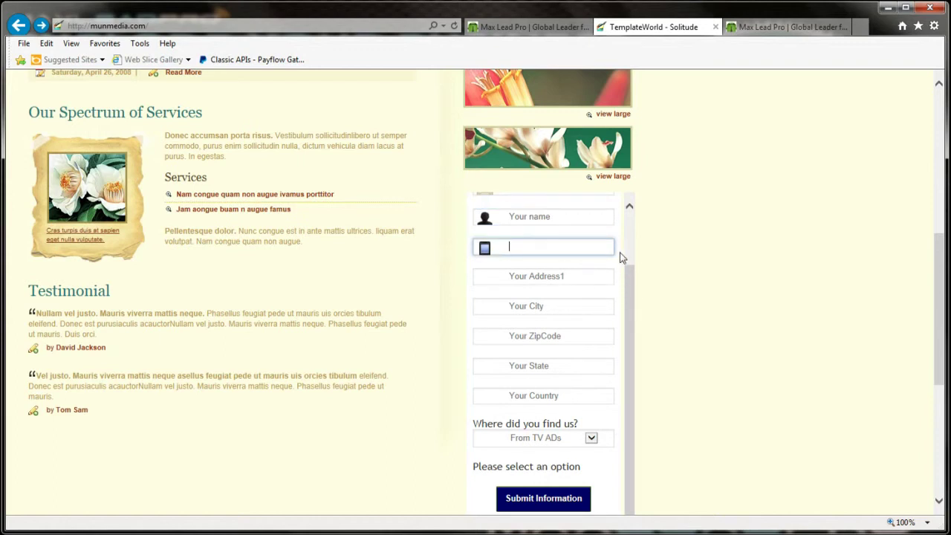
click(627, 251)
click(560, 251)
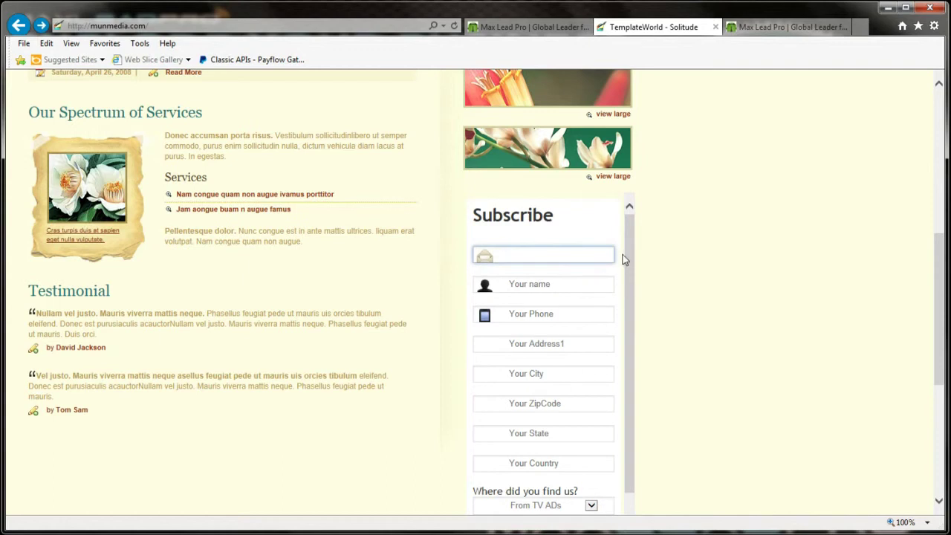
mouse_move(626, 263)
mouse_down()
mouse_move(626, 287)
mouse_move(625, 257)
mouse_up()
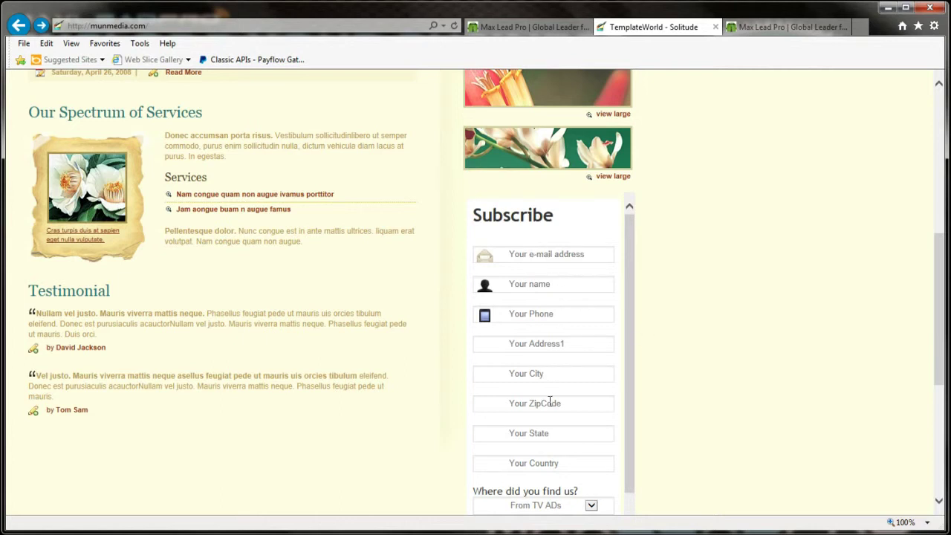
drag(629, 361, 633, 289)
key(alt+Tab)
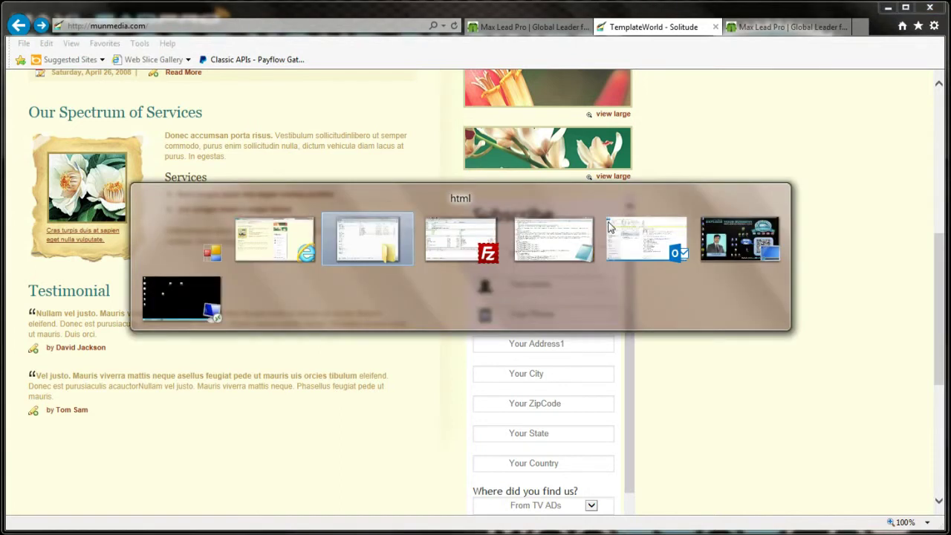
Step: Minimize FileZilla and close the TemplateWorld and extra Max Lead Pro browser tabs
key(Tab)
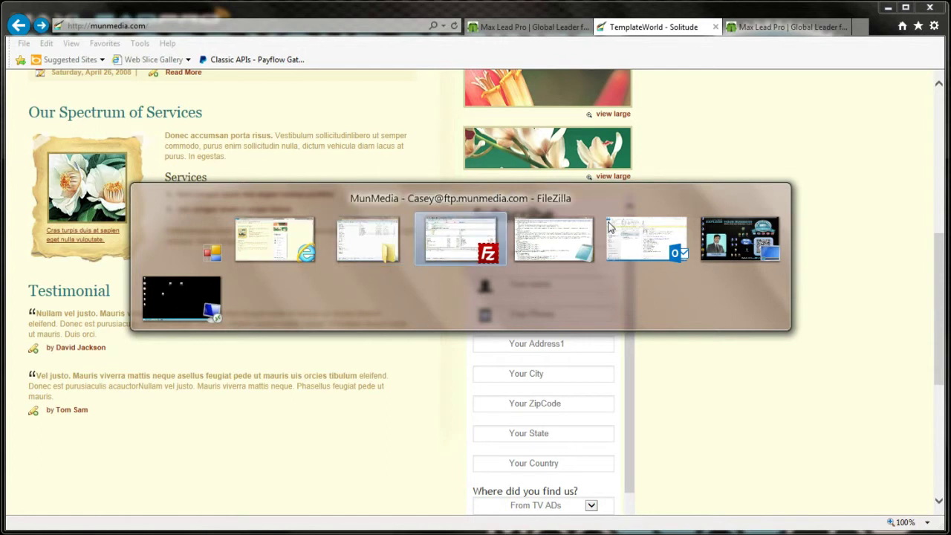
key(shift+Tab)
key(shift+Tab)
key(Tab)
key(Tab)
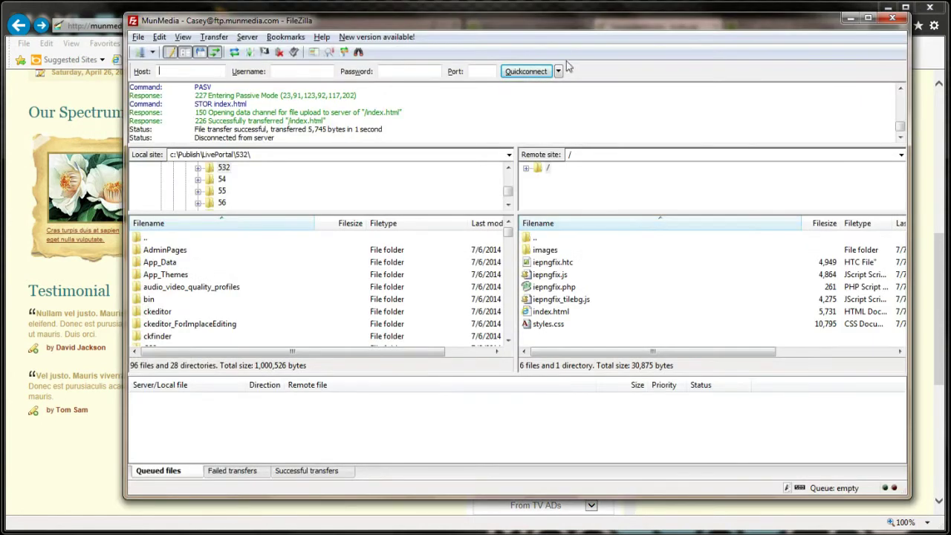
click(851, 20)
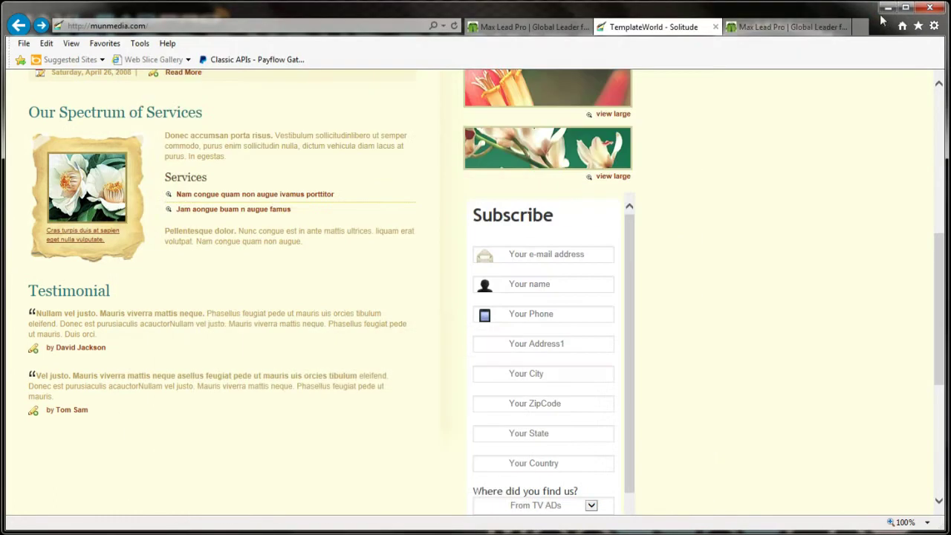
click(716, 28)
click(715, 28)
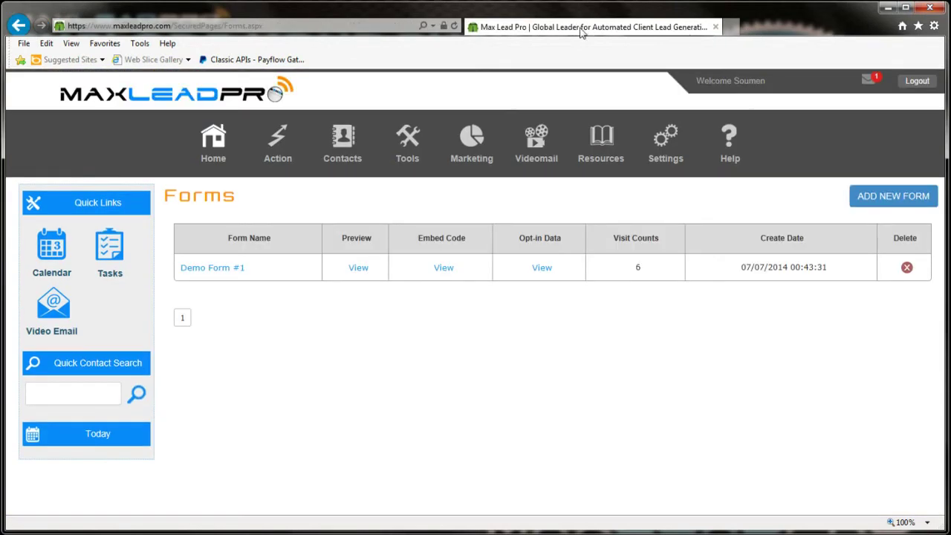
Step: Open Demo Form #1, inspect its Publish-step URL and field list, then return to Designer
click(222, 268)
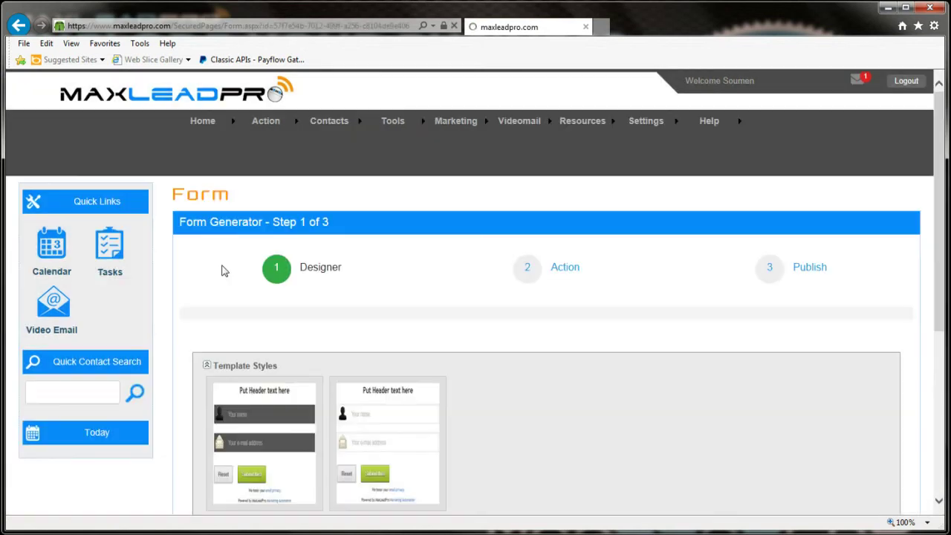
scroll(626, 334, down, 1)
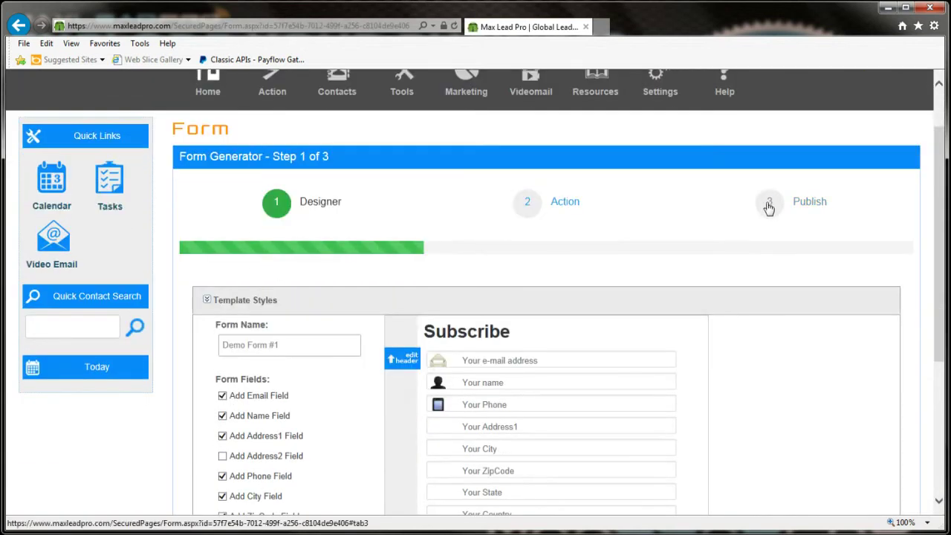
click(763, 210)
scroll(628, 291, down, 1)
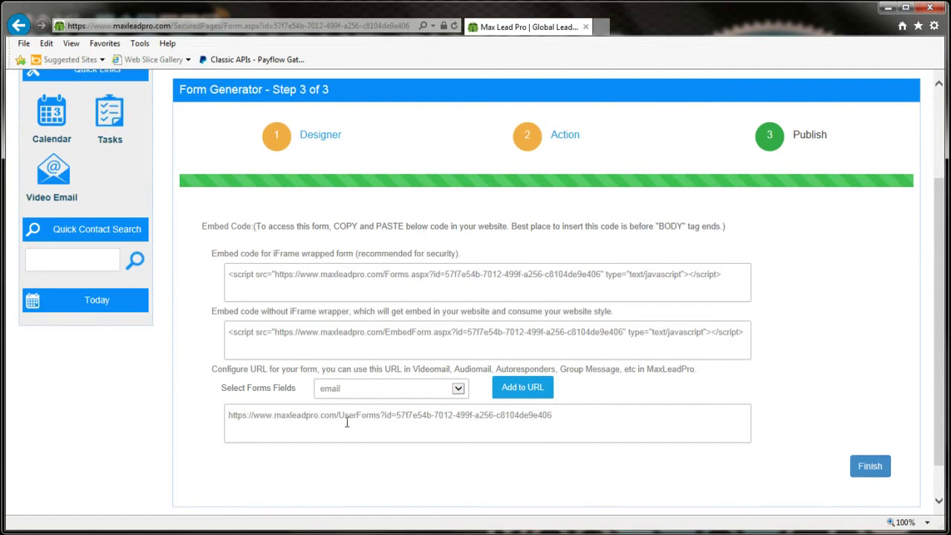
drag(570, 415, 215, 414)
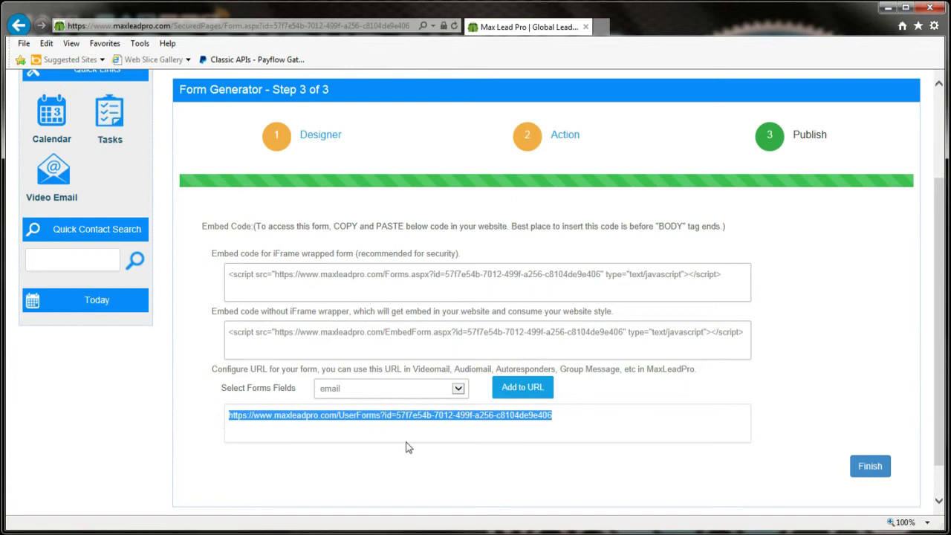
click(564, 415)
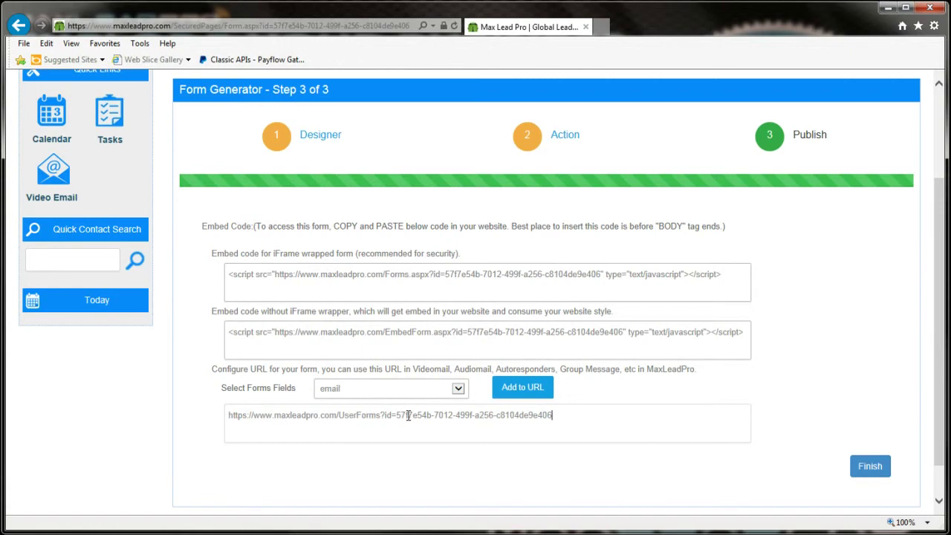
click(458, 389)
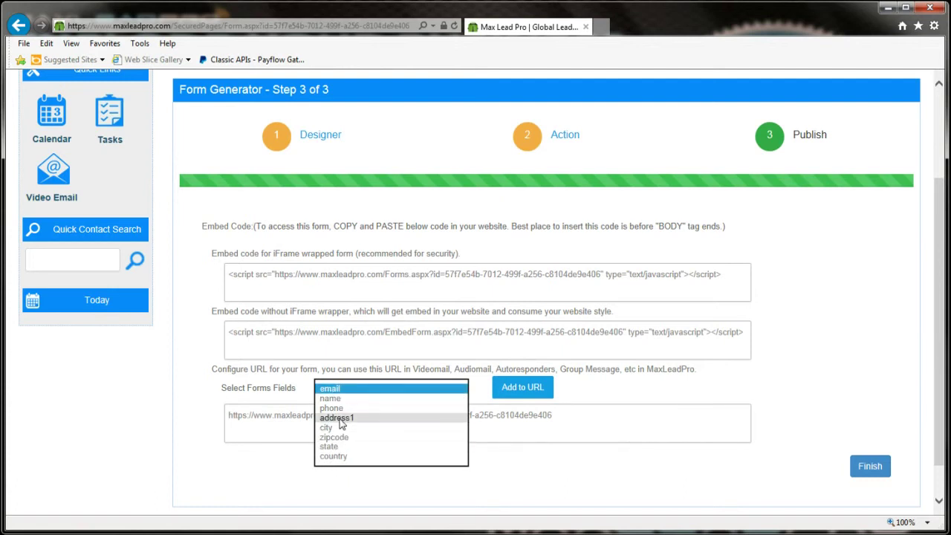
click(285, 147)
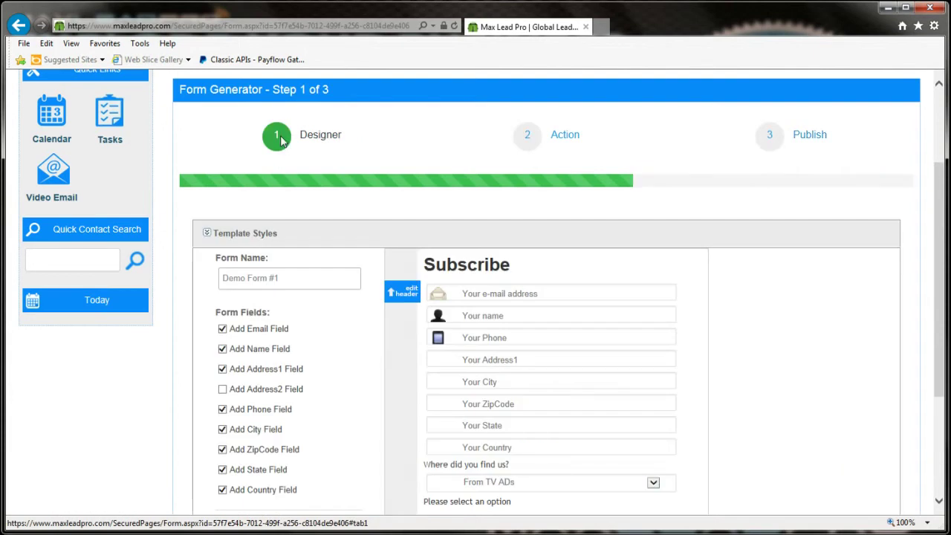
Step: Remove the Country and State fields from Demo Form #1, save, and go to Publish
scroll(258, 312, down, 1)
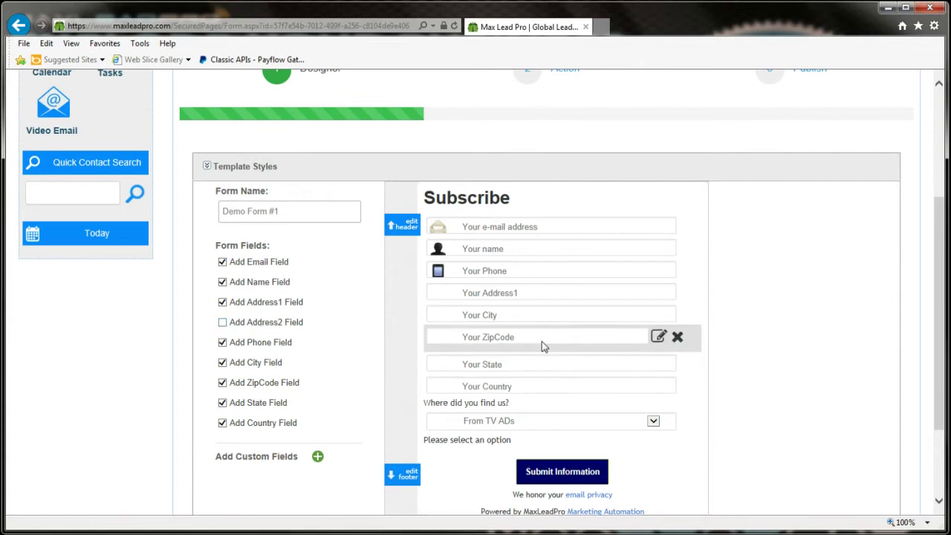
click(223, 423)
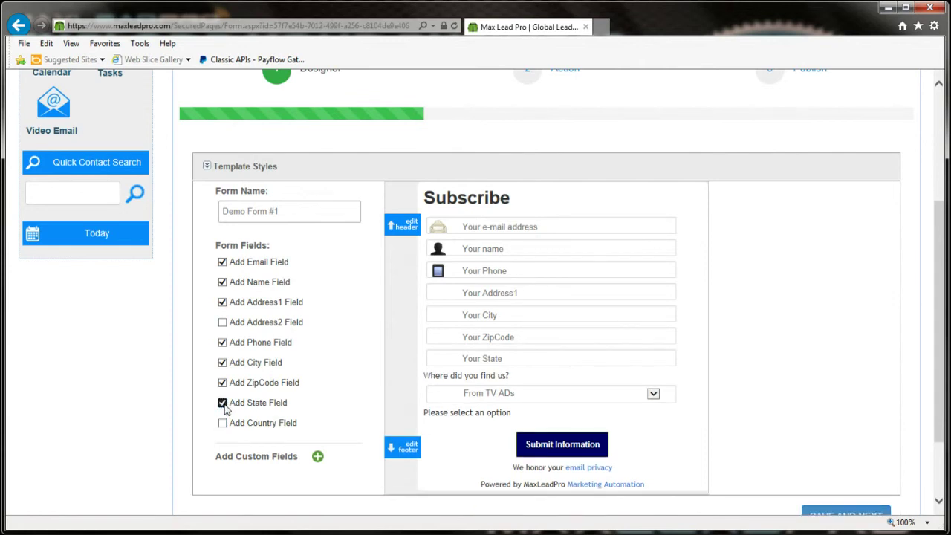
click(223, 403)
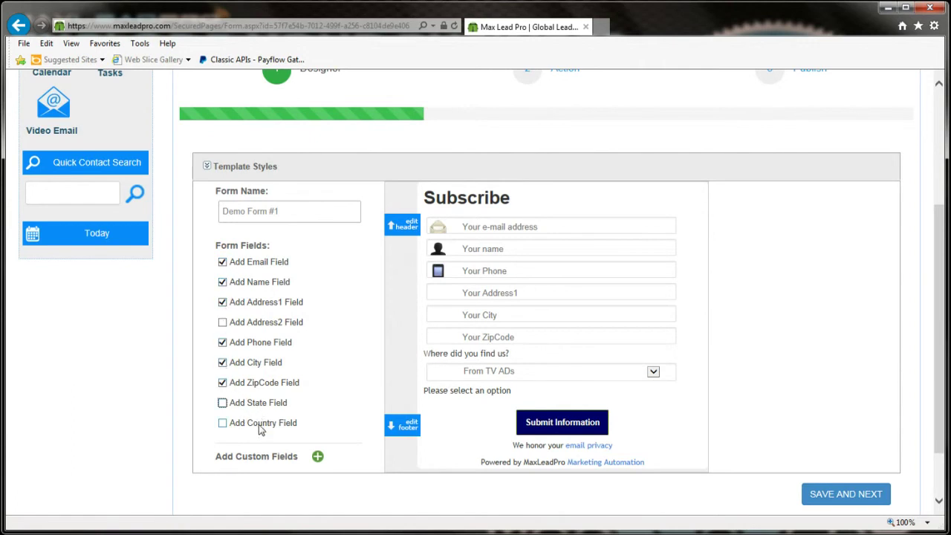
click(837, 494)
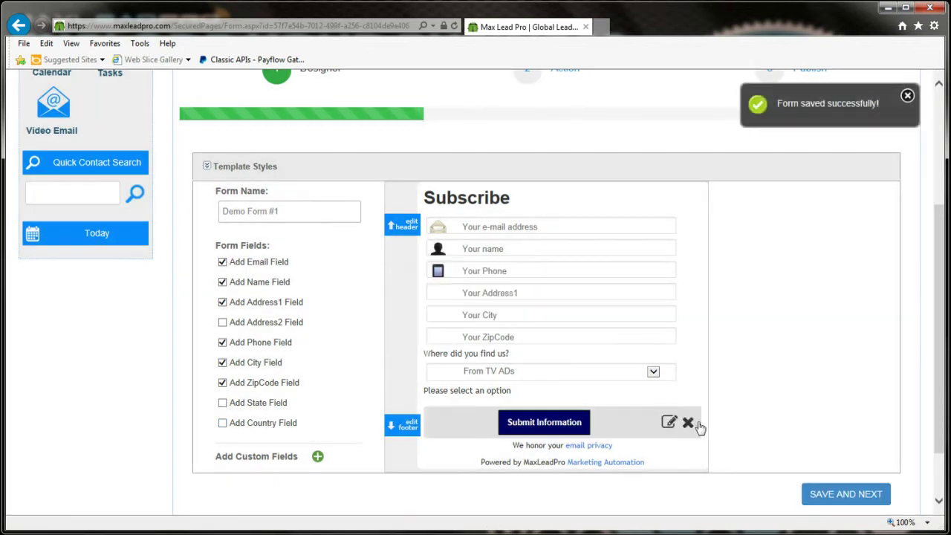
mouse_move(673, 417)
scroll(685, 414, up, 3)
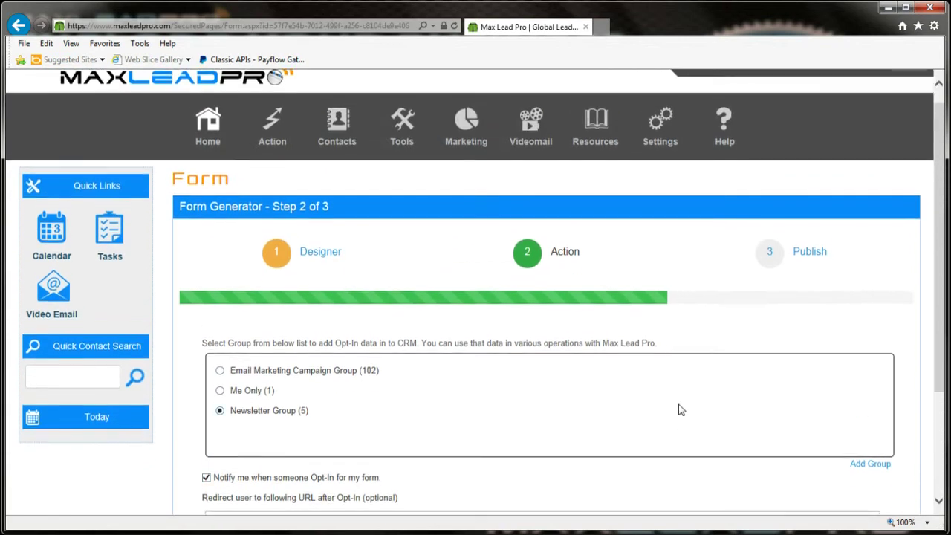
click(771, 271)
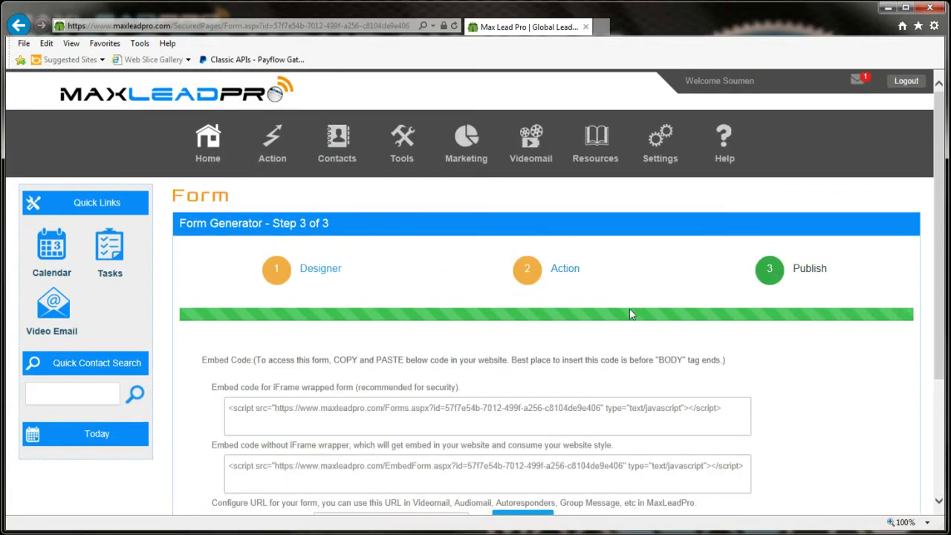
Step: Append email, name and phone placeholders to the prefilled form URL
scroll(632, 319, down, 2)
click(455, 389)
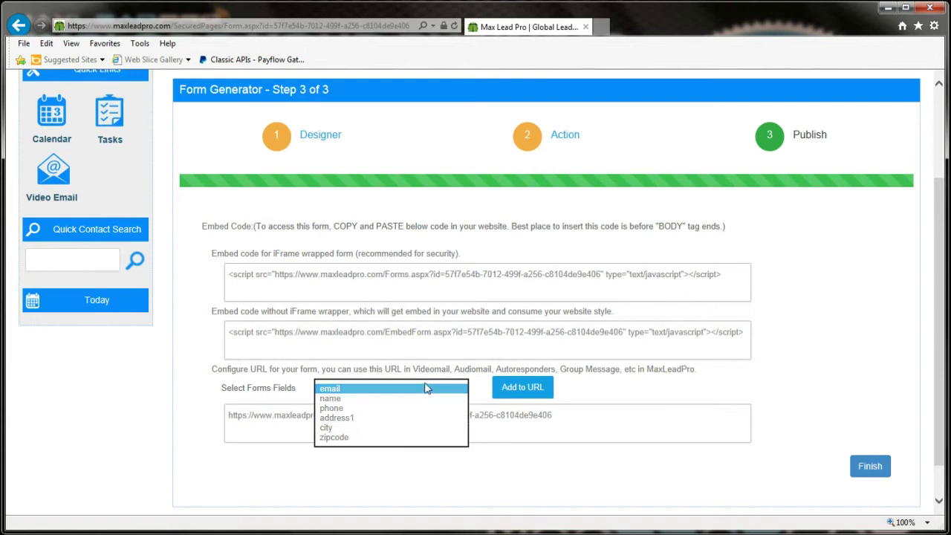
click(349, 390)
click(523, 391)
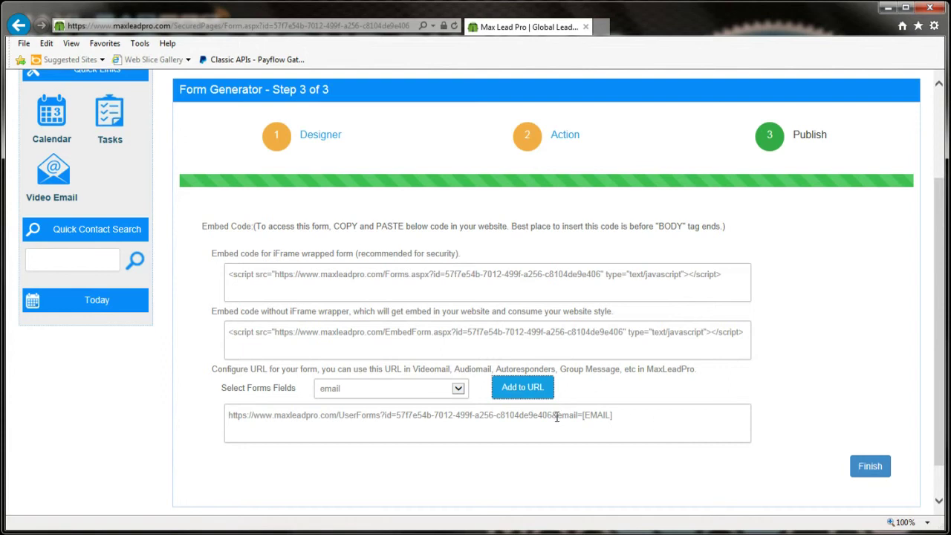
click(459, 388)
click(406, 400)
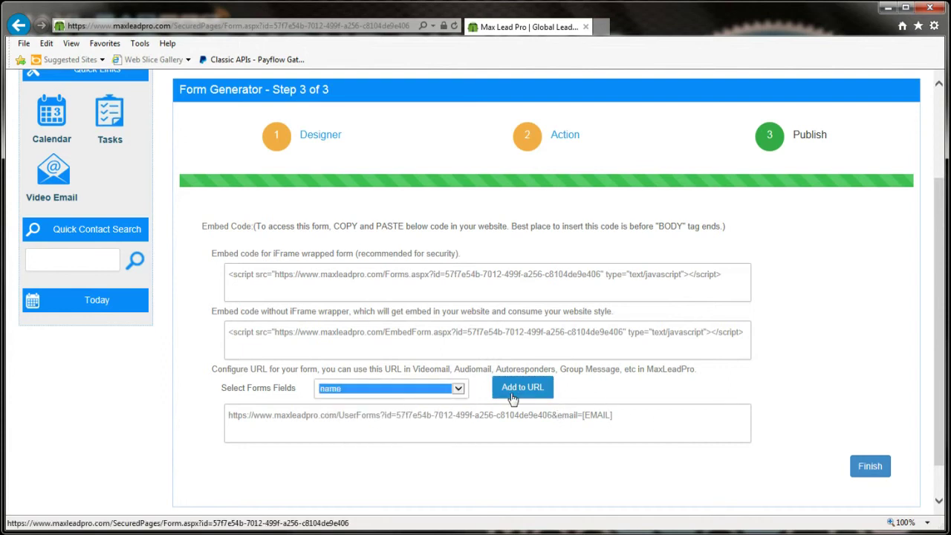
click(523, 387)
click(411, 394)
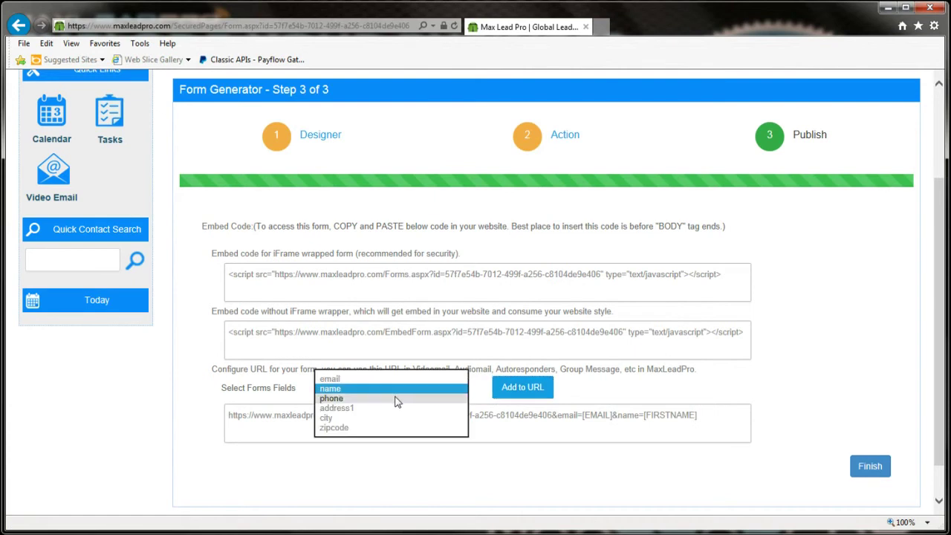
click(408, 398)
click(512, 390)
Step: Append address1, city and zipcode placeholders to the form URL
click(413, 392)
click(402, 397)
click(518, 387)
click(396, 392)
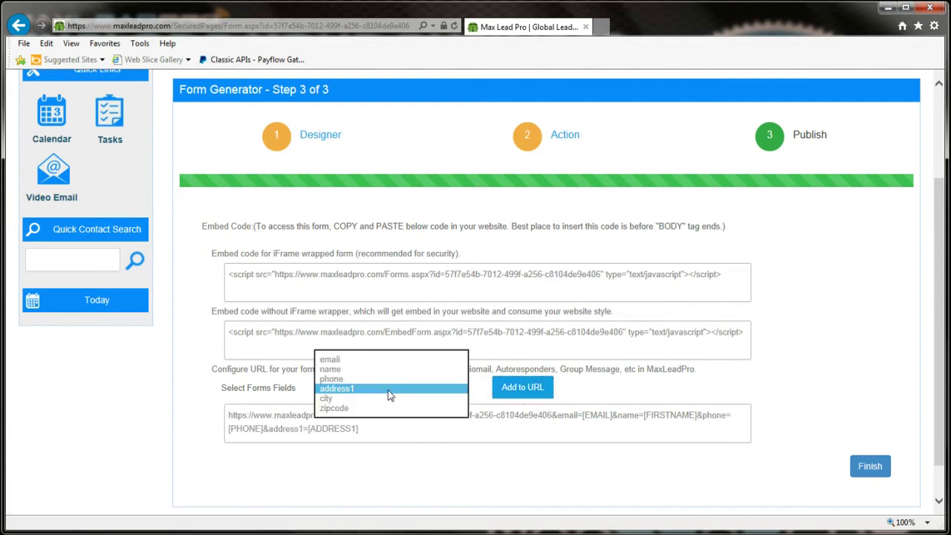
click(378, 401)
click(516, 395)
click(411, 393)
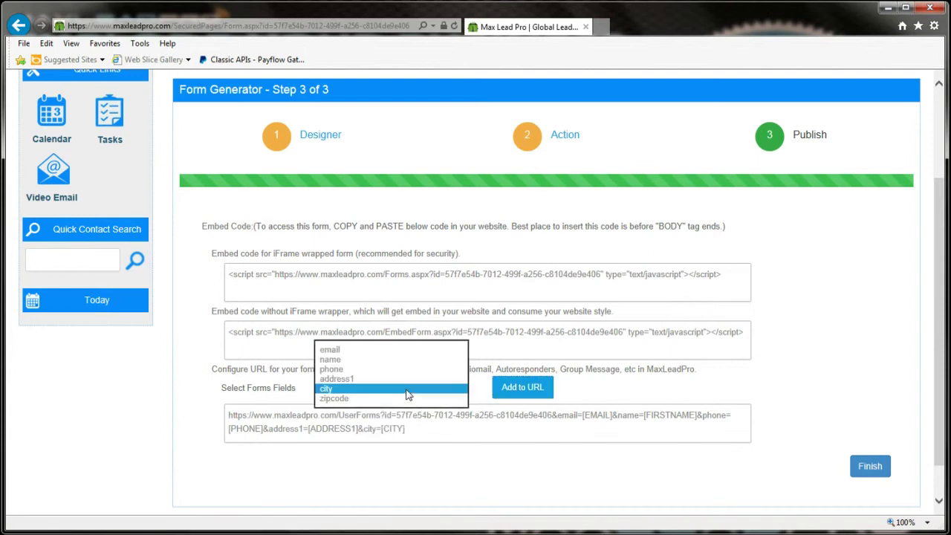
click(389, 400)
click(516, 394)
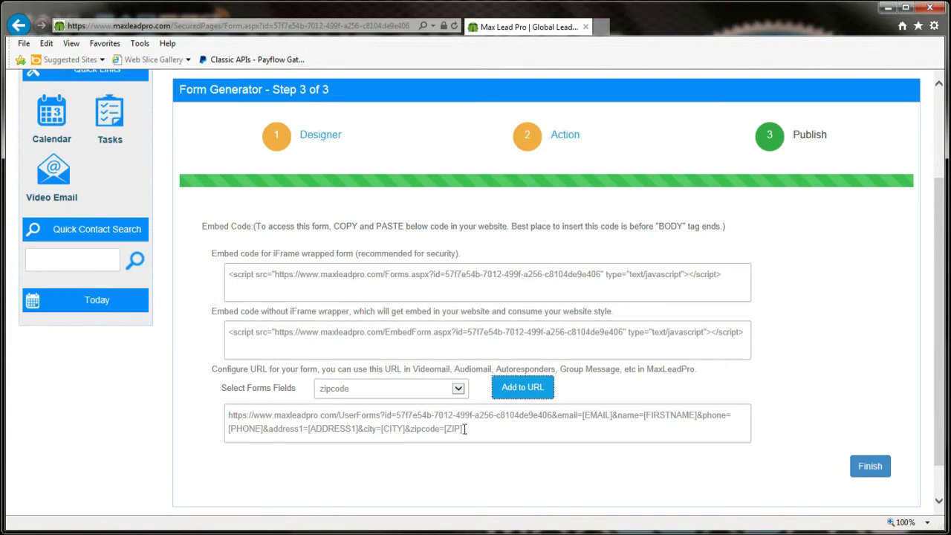
Step: Select the configured form URL and open Contacts > Send Group Message
drag(465, 429, 220, 415)
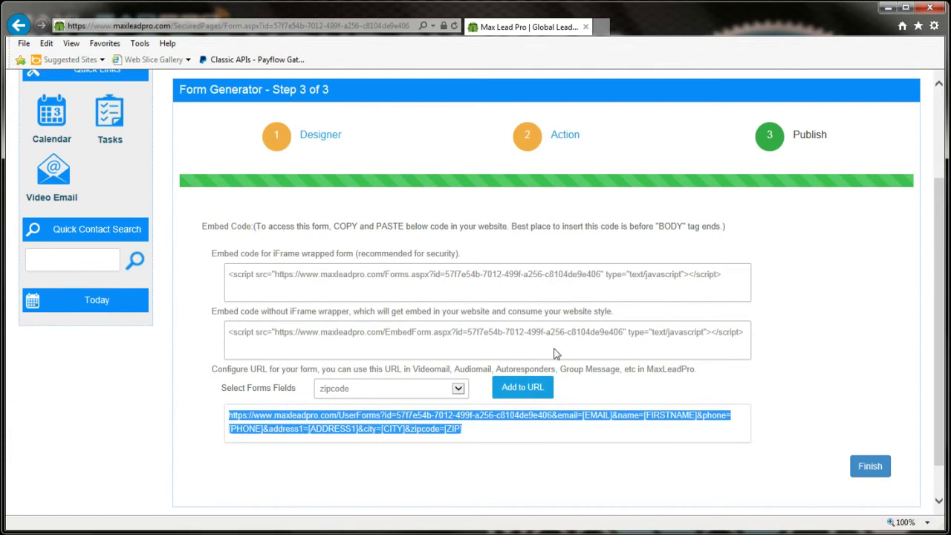
scroll(593, 351, up, 3)
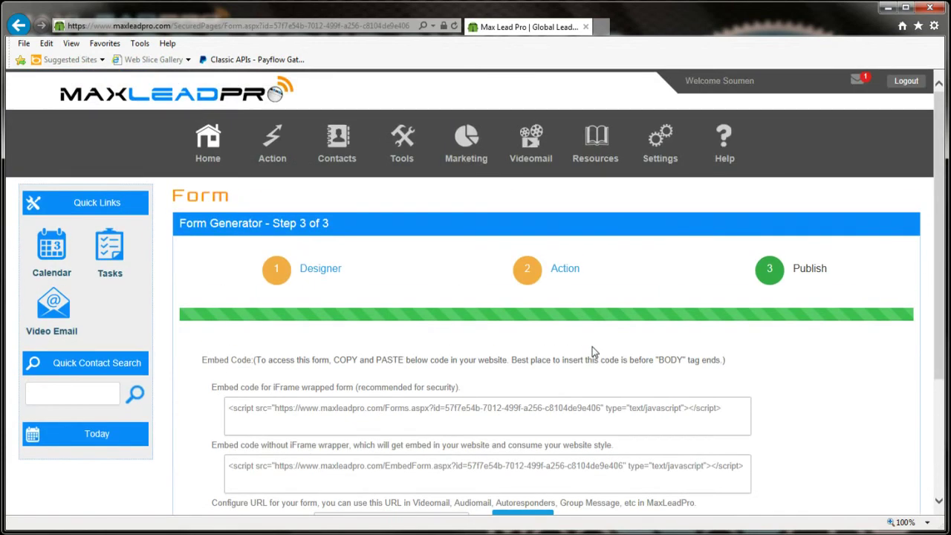
mouse_move(333, 152)
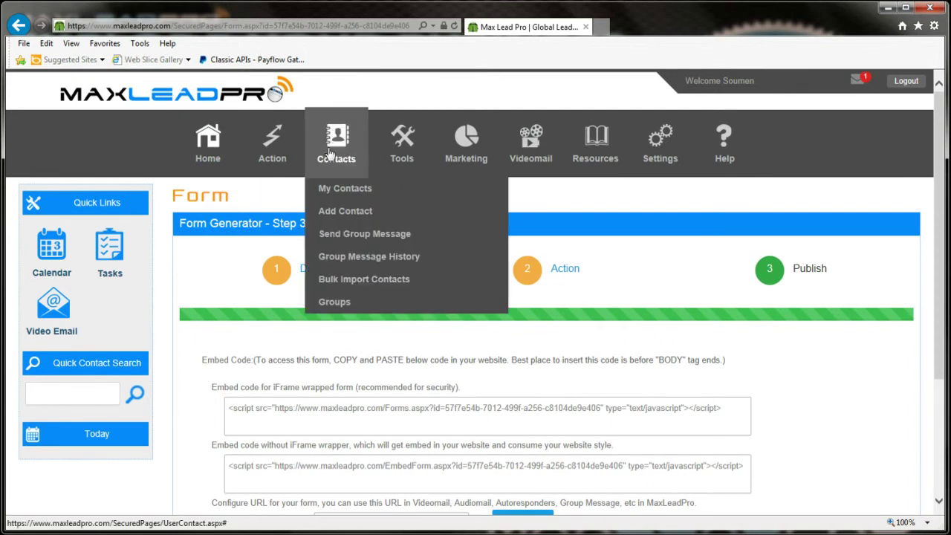
click(333, 236)
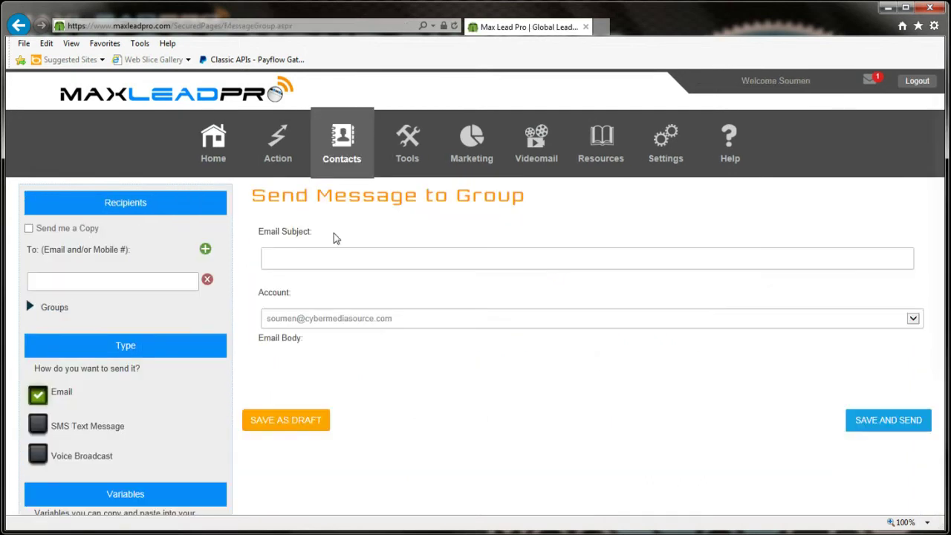
Step: Place the cursor in the Email Subject field of the Send Message to Group page
click(265, 267)
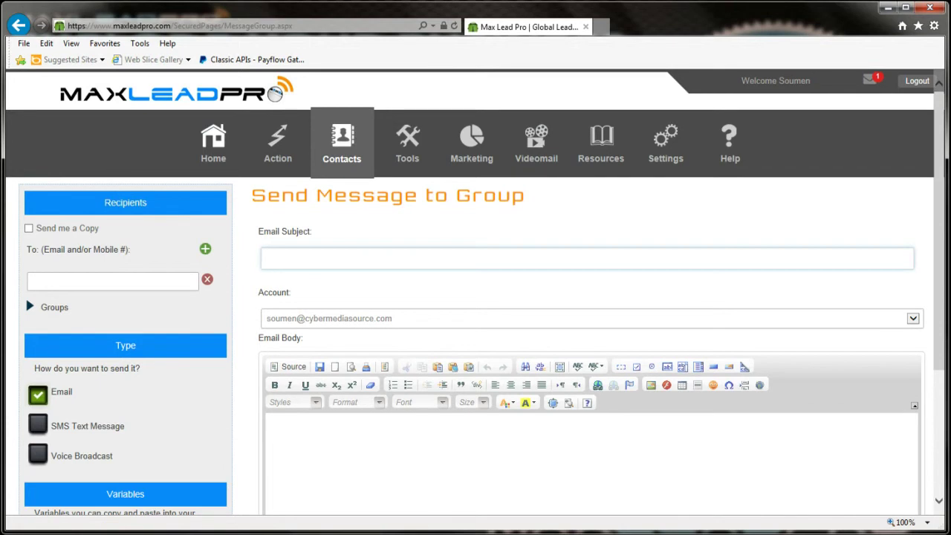
text(I)
mouse_move(345, 195)
scroll(174, 369, down, 3)
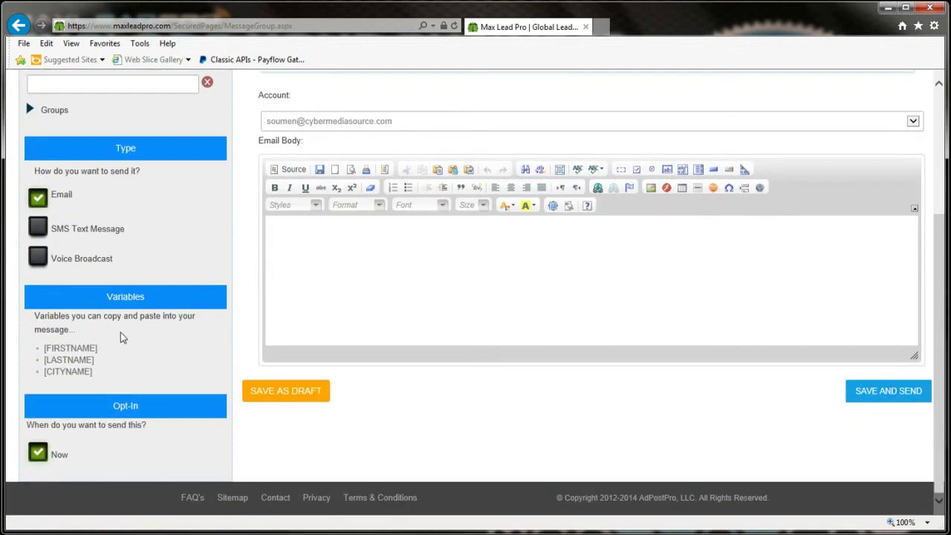
scroll(112, 302, up, 1)
scroll(106, 186, up, 1)
scroll(332, 141, up, 1)
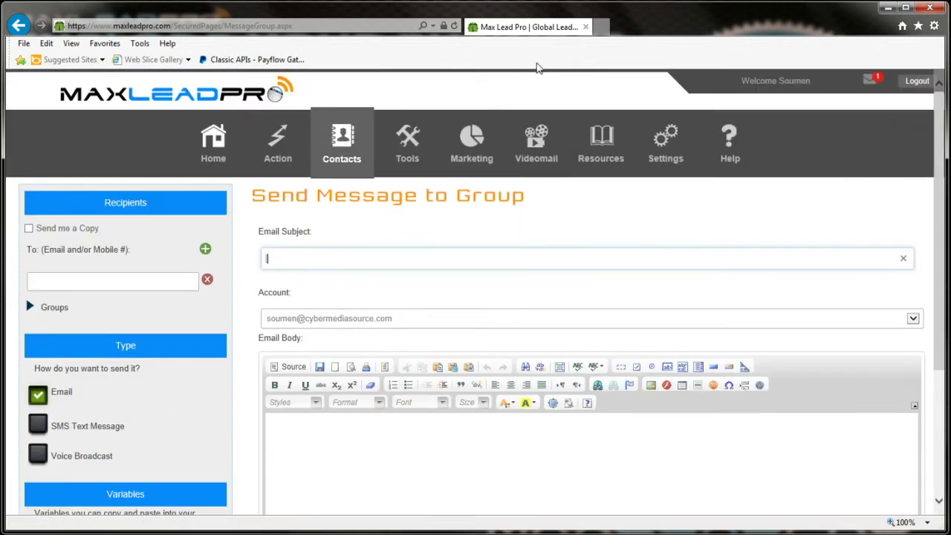
mouse_move(343, 149)
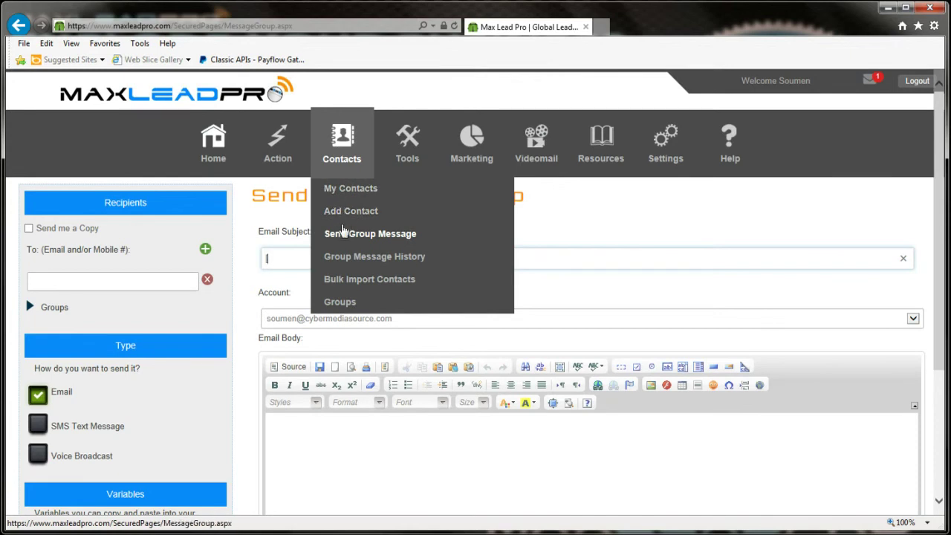
click(351, 190)
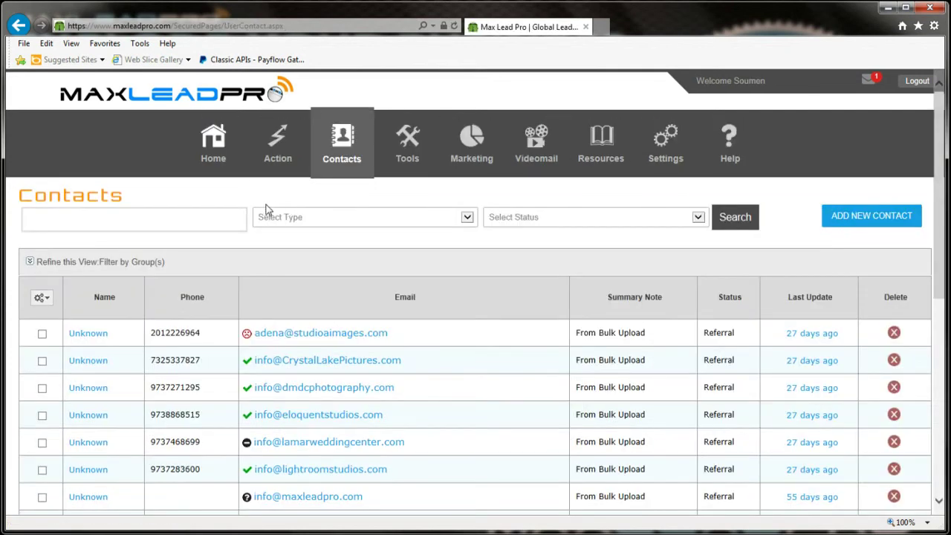
text(Soumen)
key(Return)
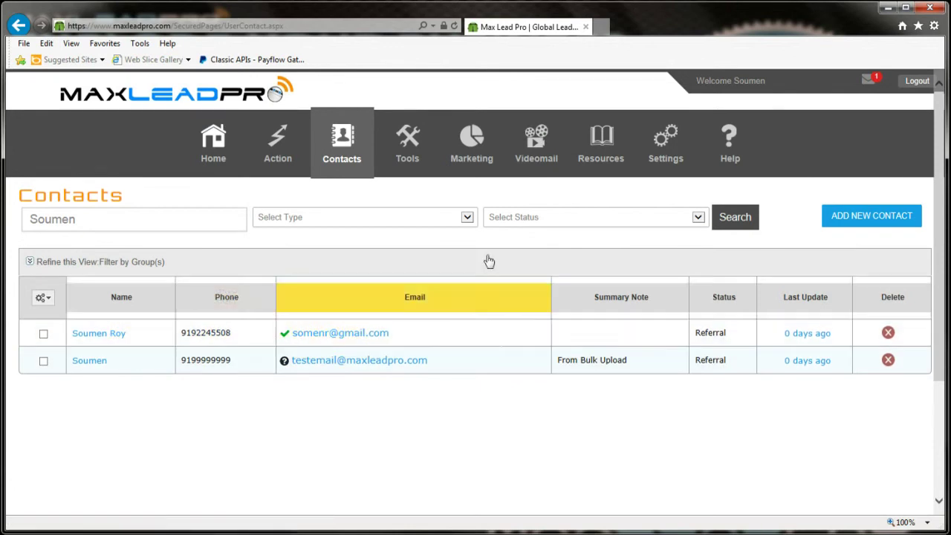
mouse_move(300, 144)
mouse_move(318, 159)
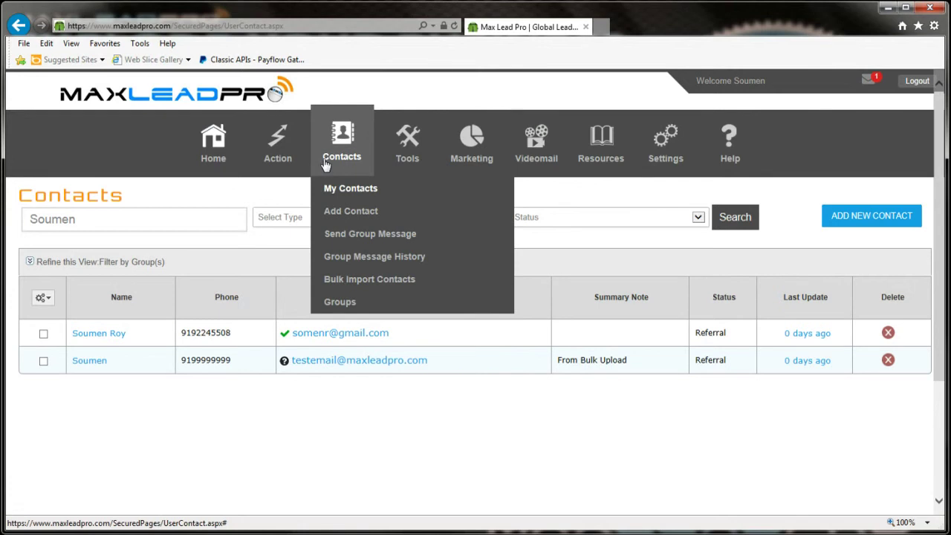
click(344, 235)
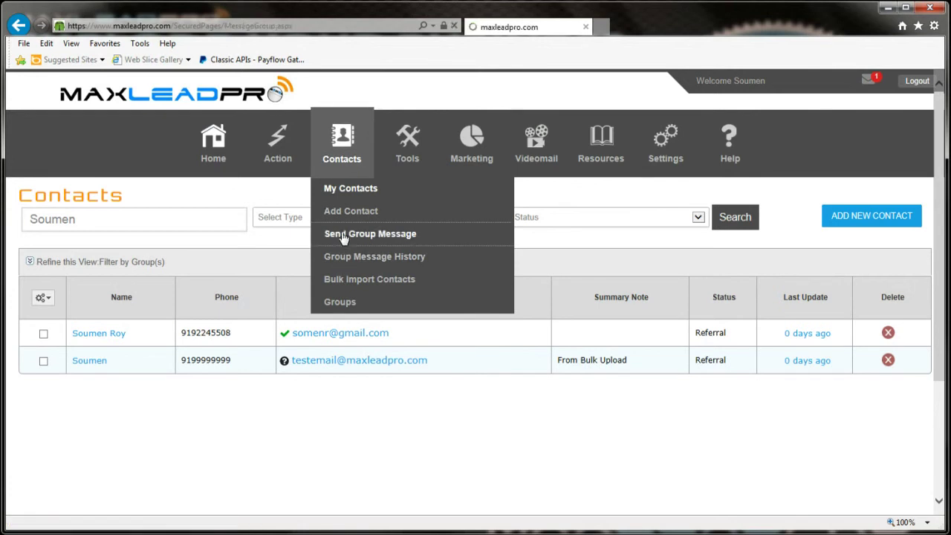
click(289, 258)
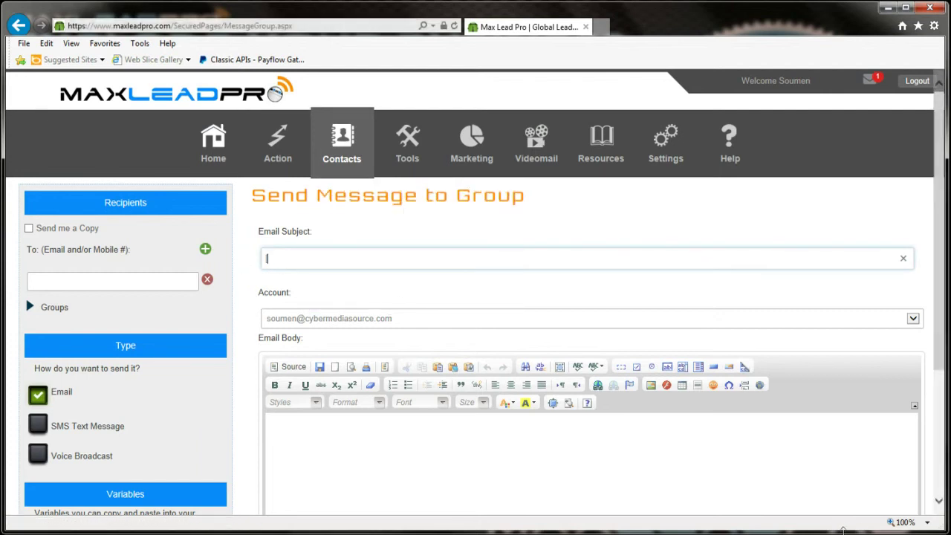
Step: Launch Google Talk from the Windows Start menu's program list
click(846, 529)
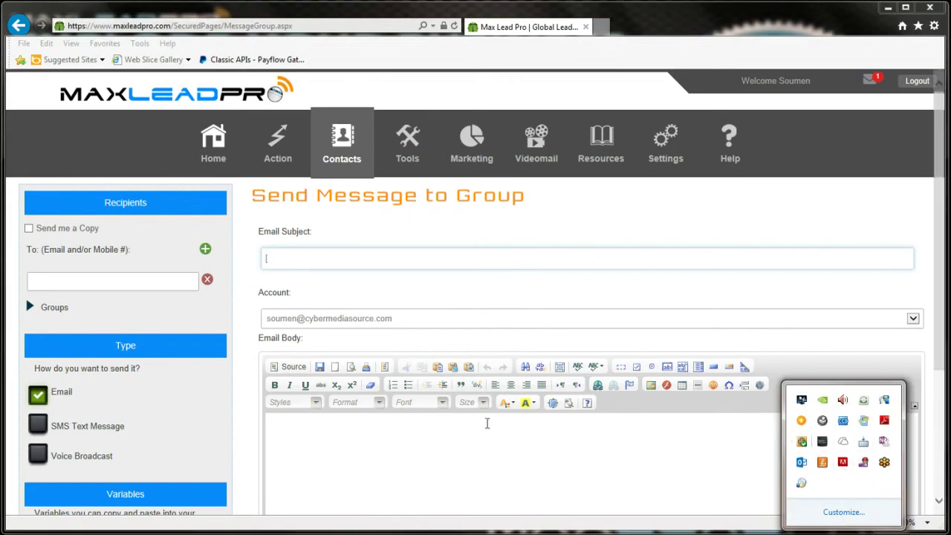
key(super)
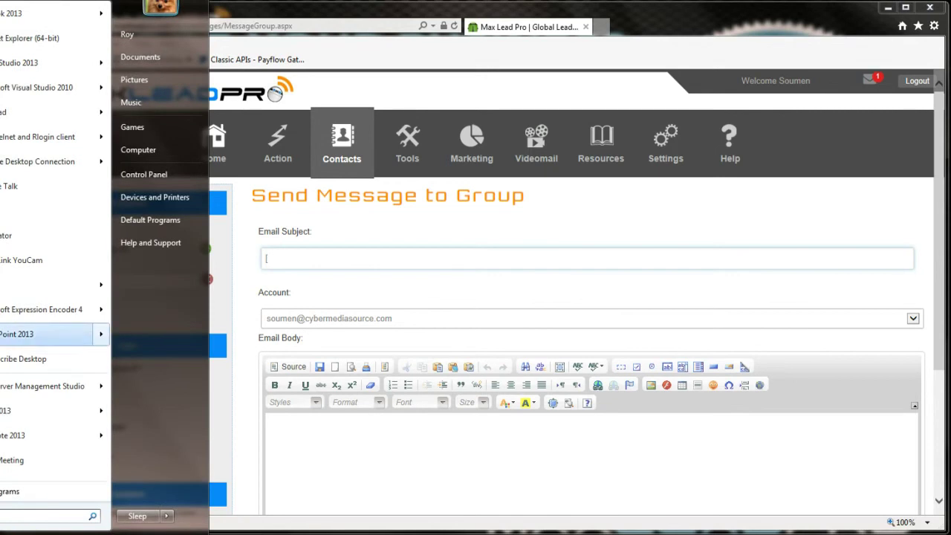
click(10, 492)
scroll(6, 334, down, 5)
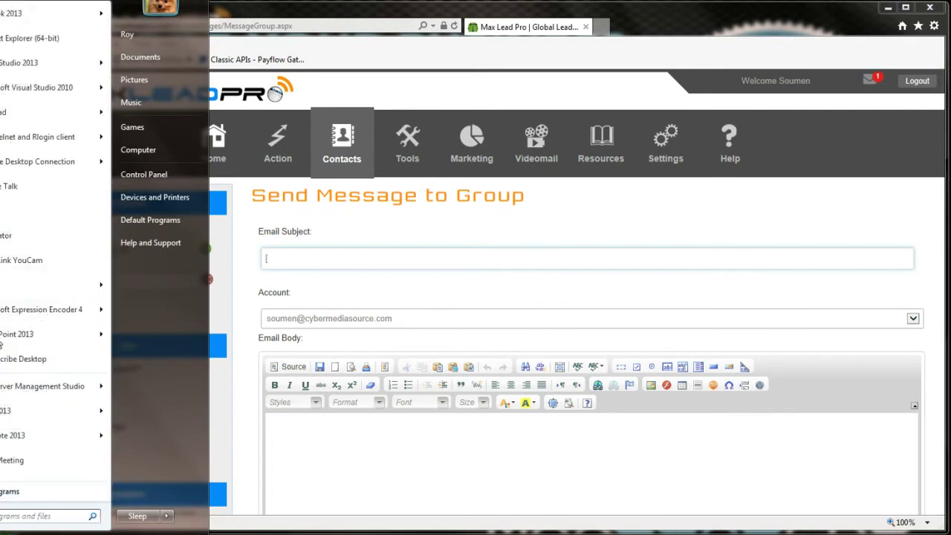
click(2, 191)
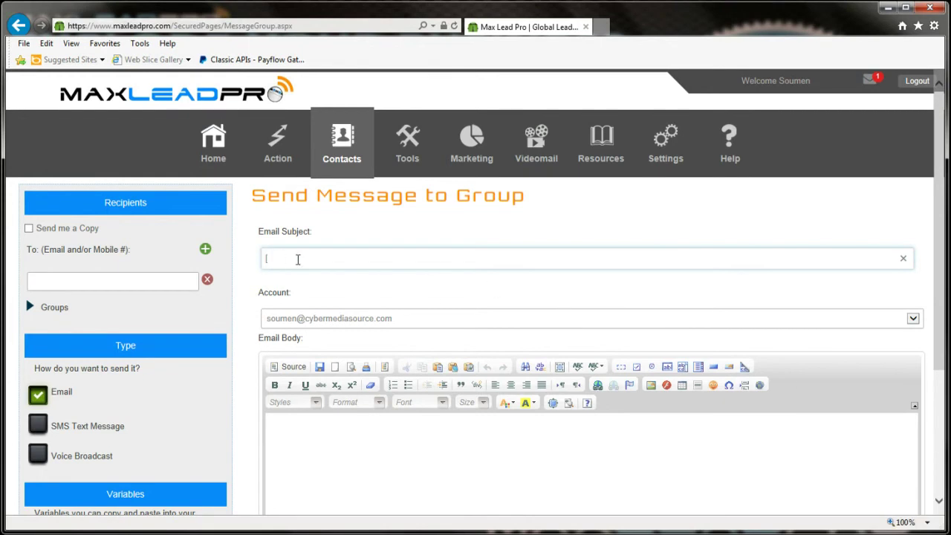
Step: Correct the Email Subject to '[FIRSTNAME], Please Enter your information'
key(BackSpace)
key(BackSpace)
key(BackSpace)
key(BackSpace)
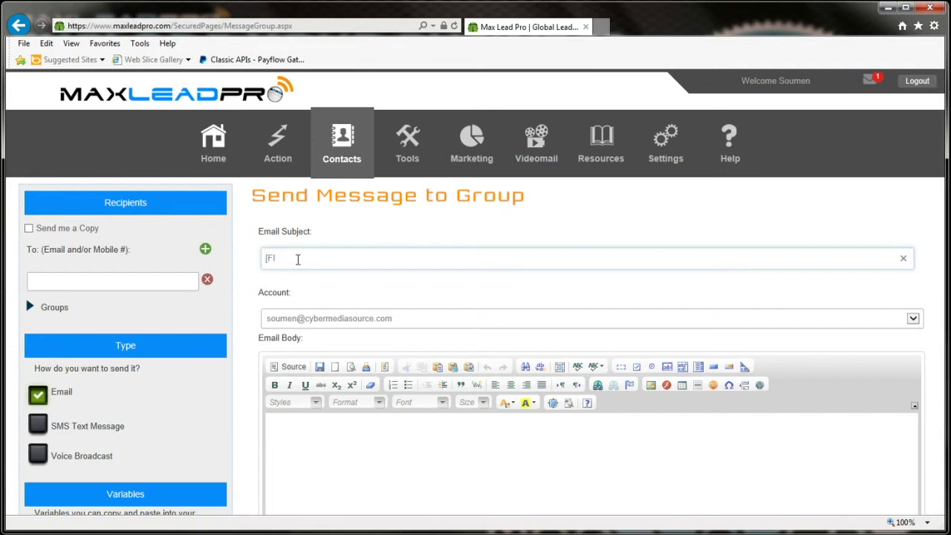
text(RSTNAME], Please Ent)
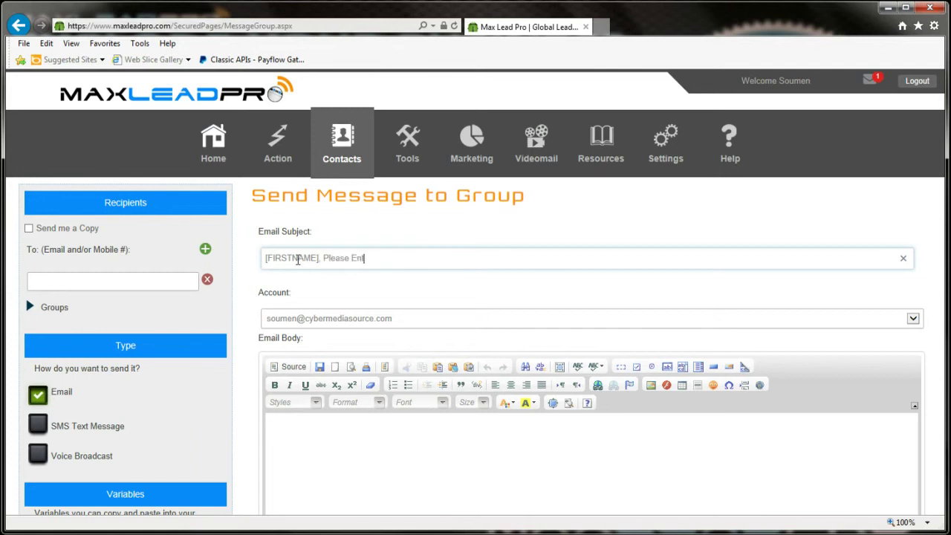
text(er your information)
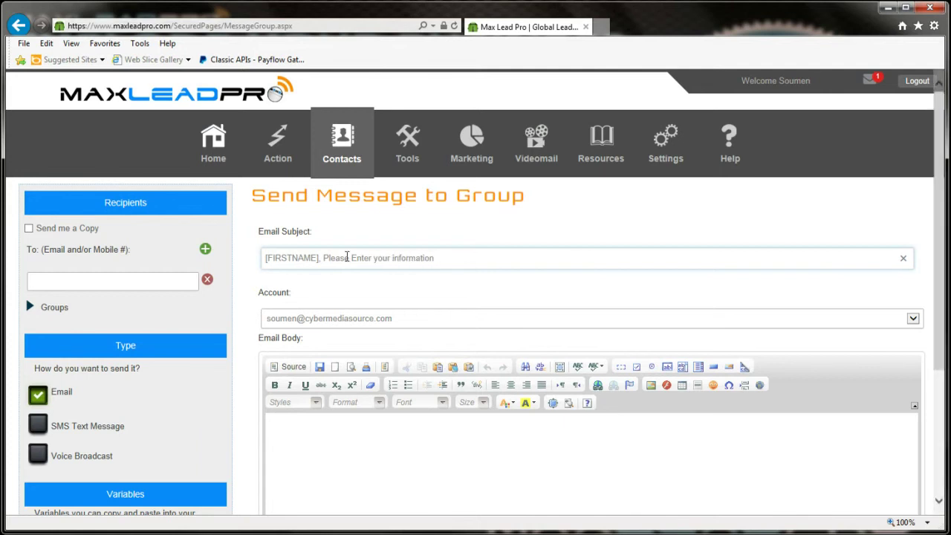
scroll(290, 366, down, 3)
click(286, 298)
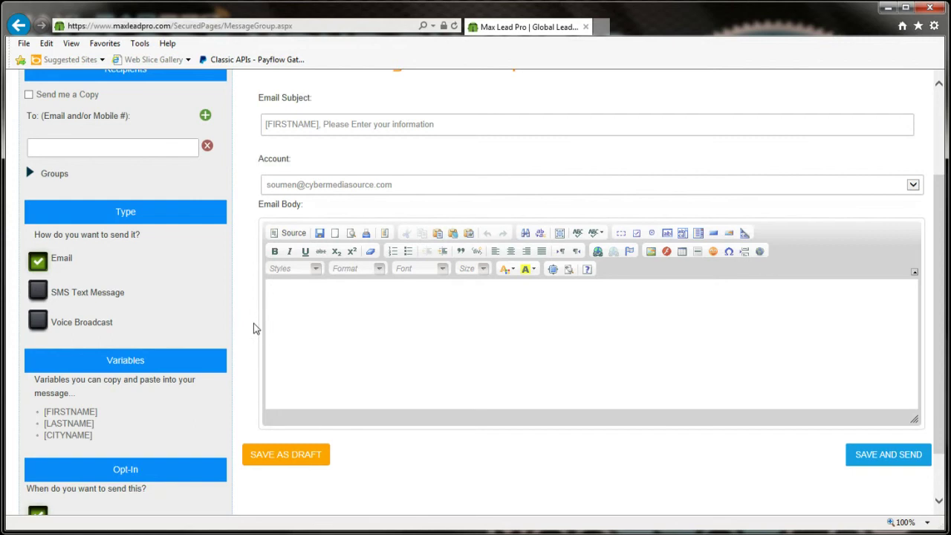
Step: Write 'Please click here and enter the information', then add an <a href> link below it to the prefilled form URL
text(Please c)
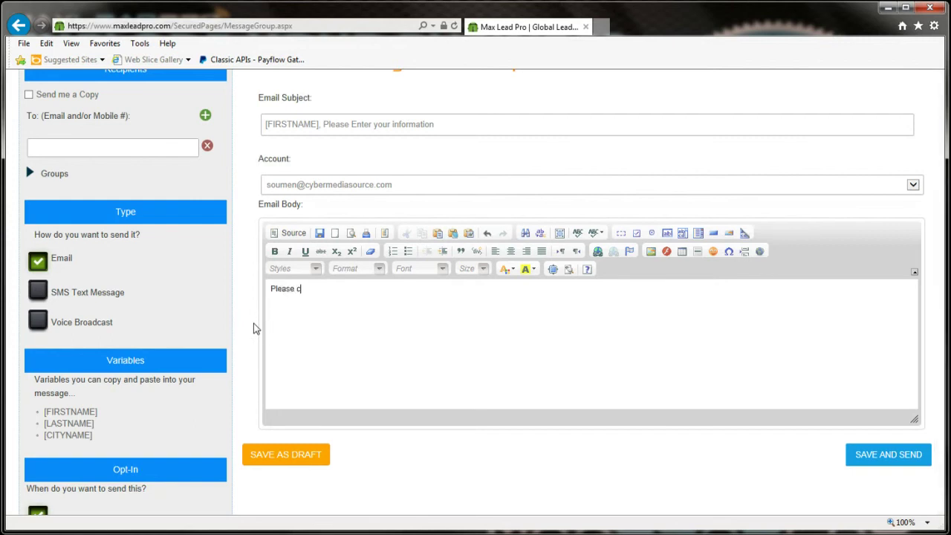
text(lick here and enter the information)
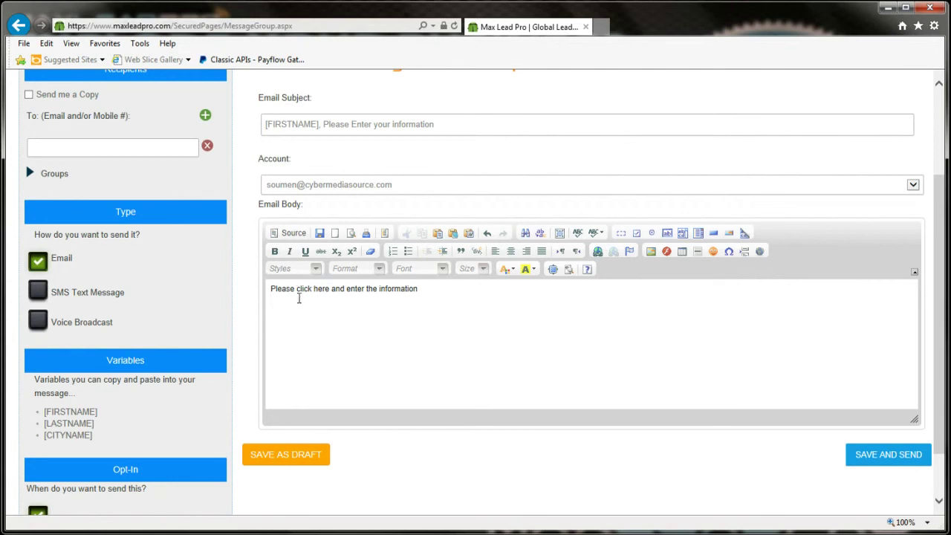
click(290, 232)
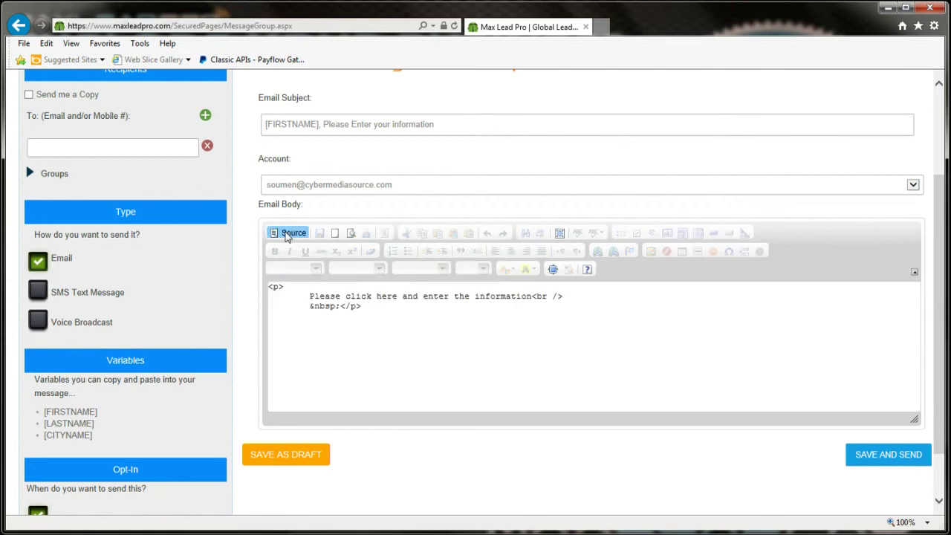
click(375, 309)
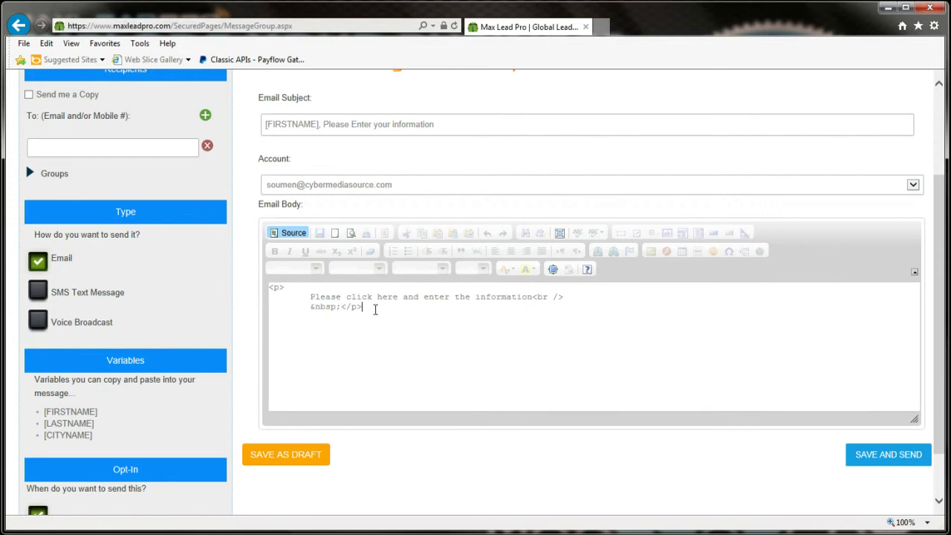
key(Return)
text(<a)
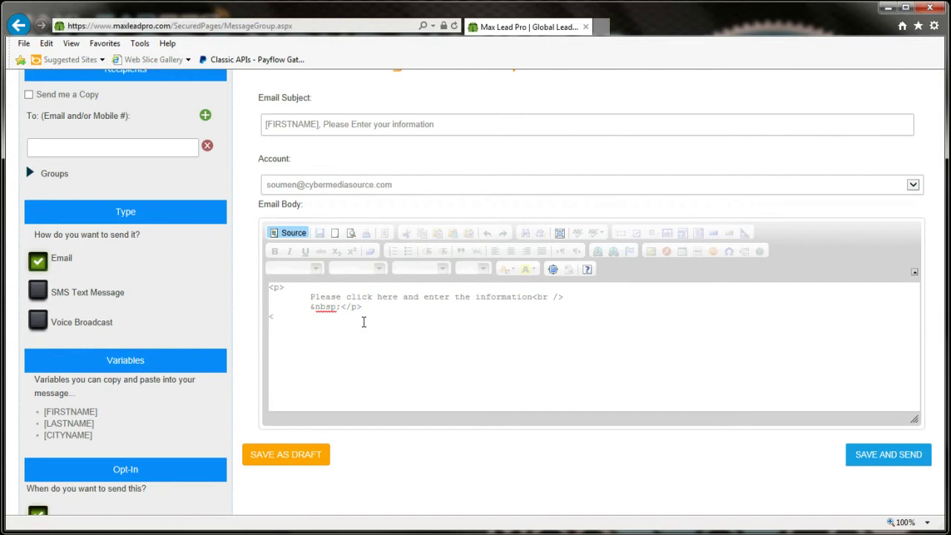
text(href=)
text(https://www.maxleadpro.com/UserForms?id=57f7e54b-7012-499f-a256-c8104de9e406&email=[EMAIL]&name=[FIRSTNAME]&phone=[PHONE]&address1=[ADDRESS1]&city=[CITY]&zipcode=[ZIP])
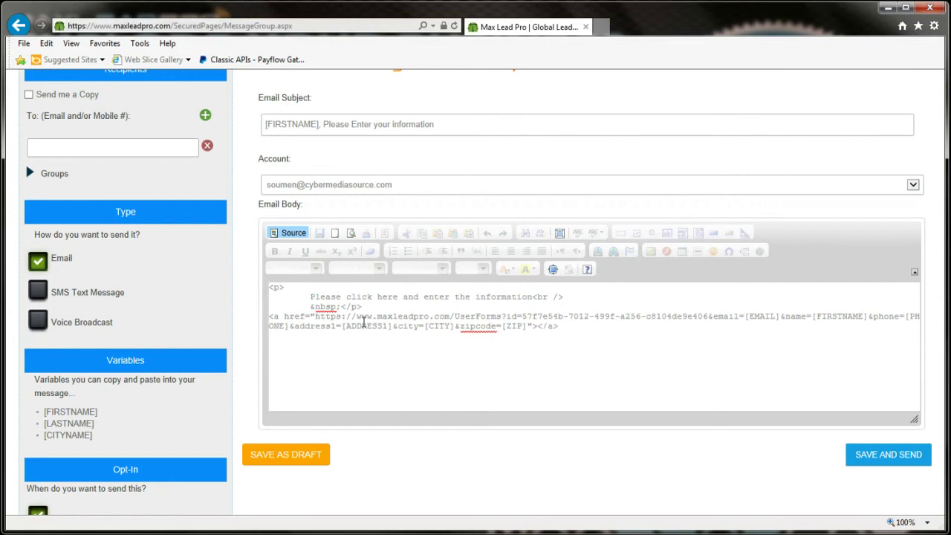
text(https://www.maxleadpro.com/UserForms?id=57f7e54b-7012-499f-a256-c8104de9e406&email=[EMAIL]&name=[FIRSTNAME]&phone=[PHONE]&address1=[ADDRESS1]&city=[CITY]&zipcode=[ZIP])
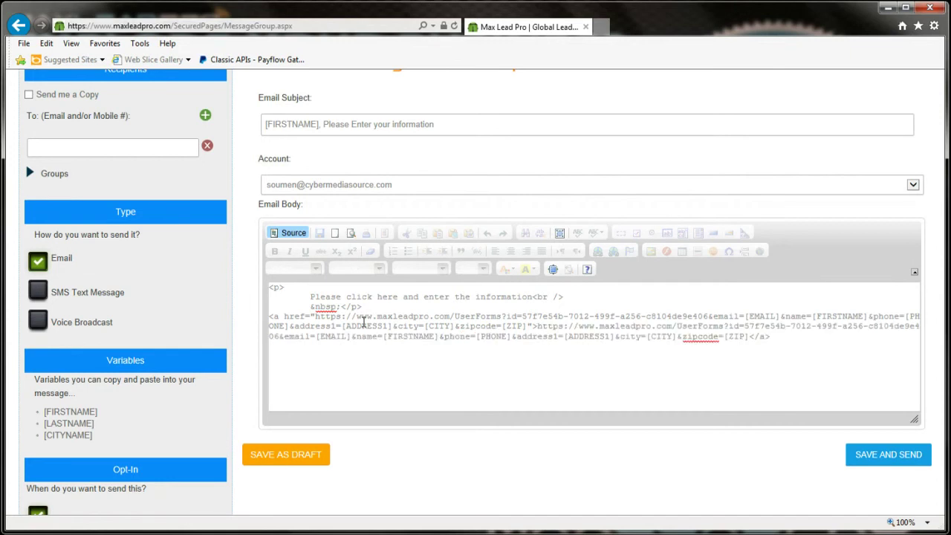
click(289, 233)
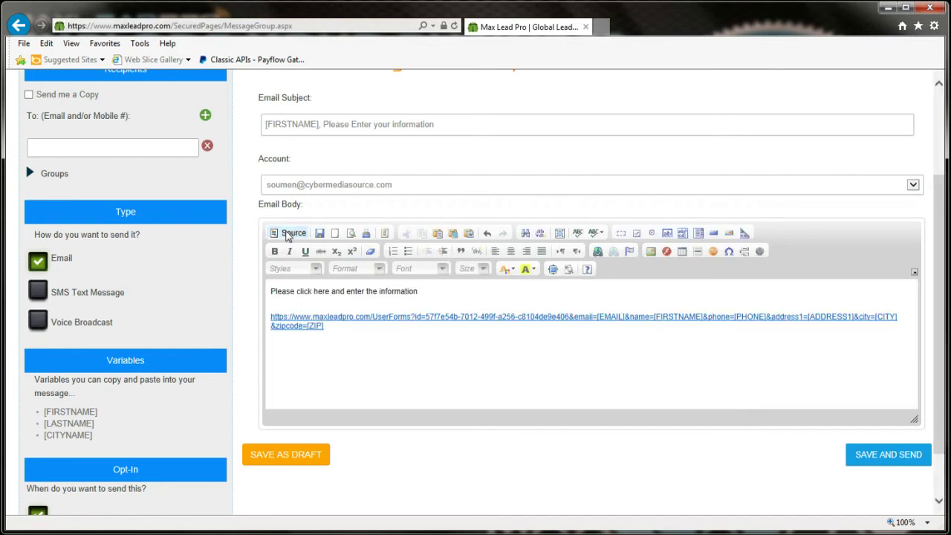
Step: Add the sign-off 'Thanks, Soumen' after the form link
click(377, 305)
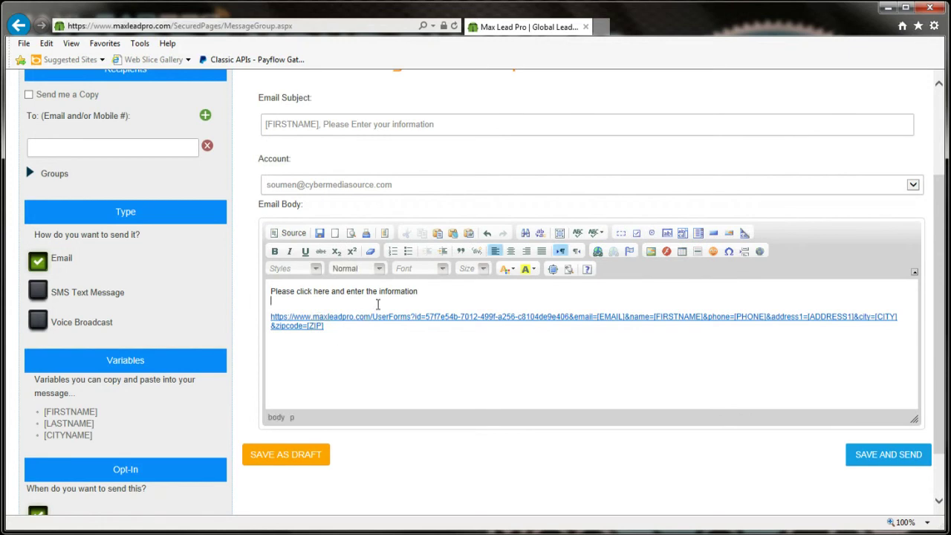
click(420, 309)
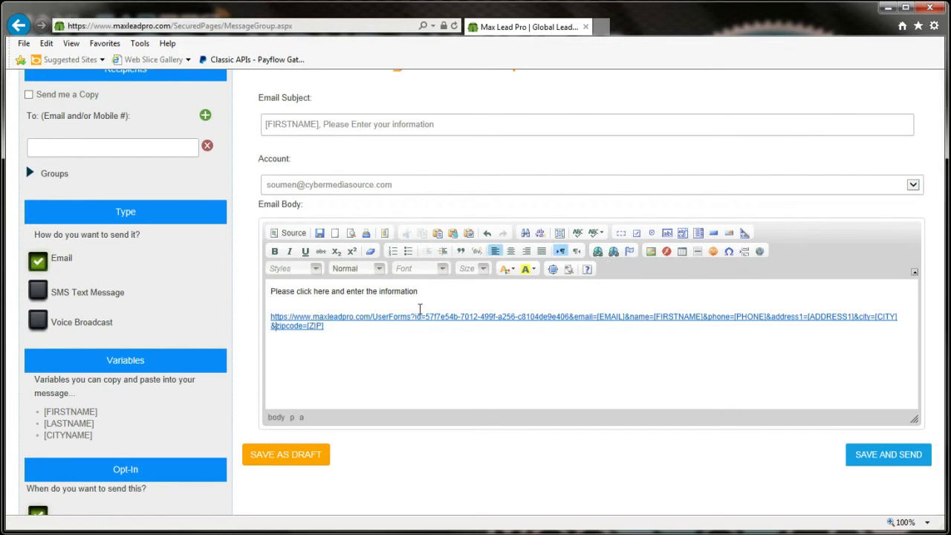
key(Right)
text(Thanks, )
text(Soumen)
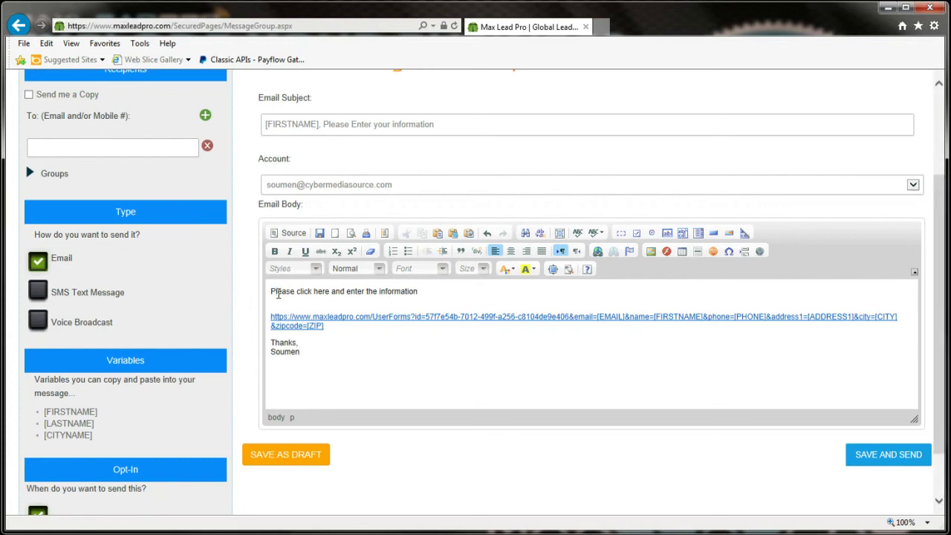
Step: Put 'Hi [FIRSTNAME]' before the request with lowercase 'please', and enter the recipient's email address
key(Return)
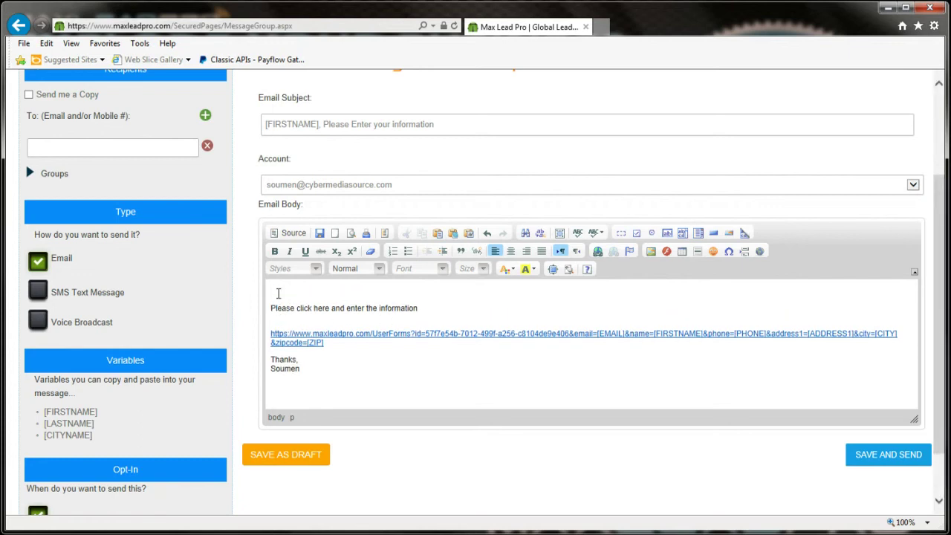
key(BackSpace)
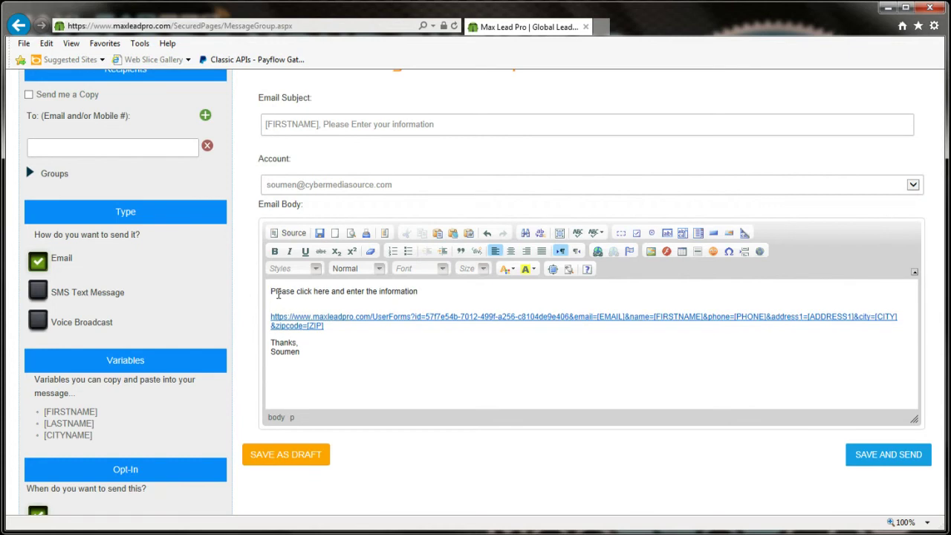
key(Return)
text(Hi [FIR)
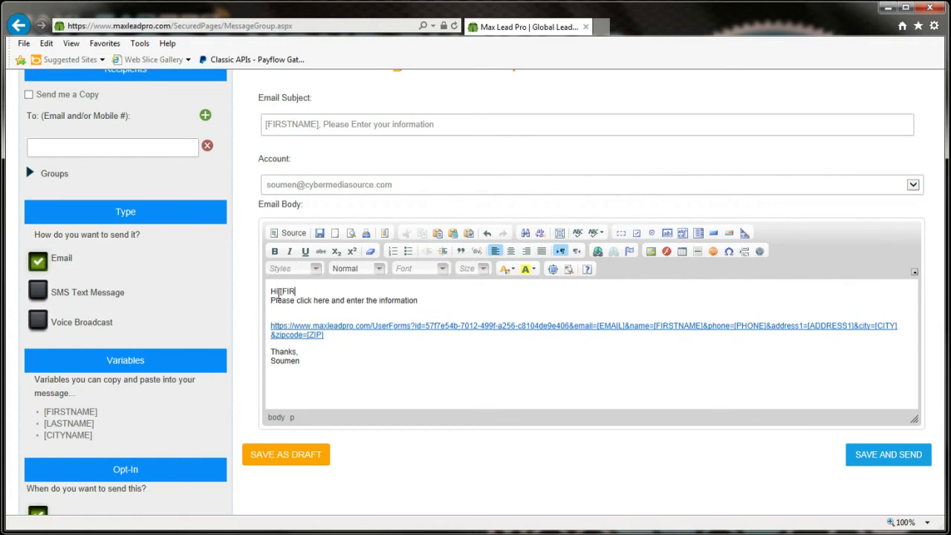
text(STNAME],)
key(Return)
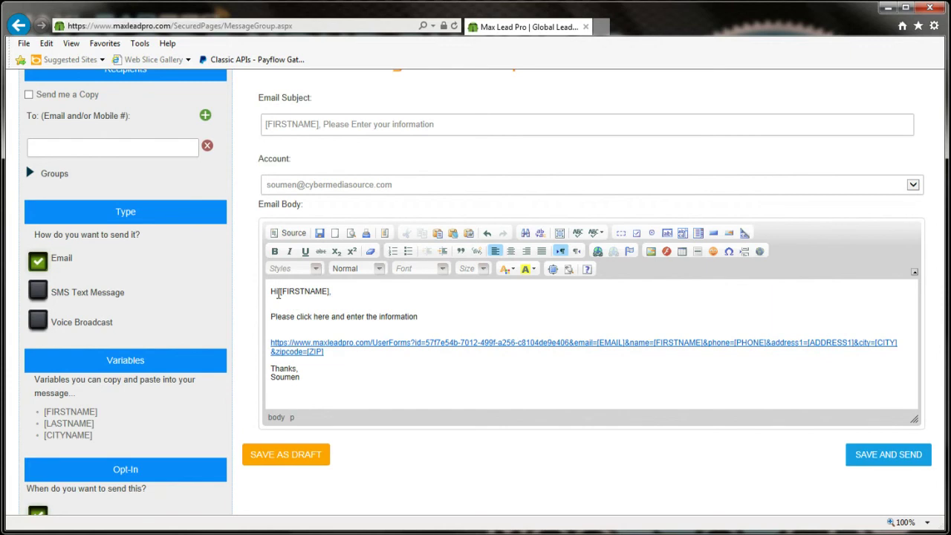
key(BackSpace)
key(BackSpace)
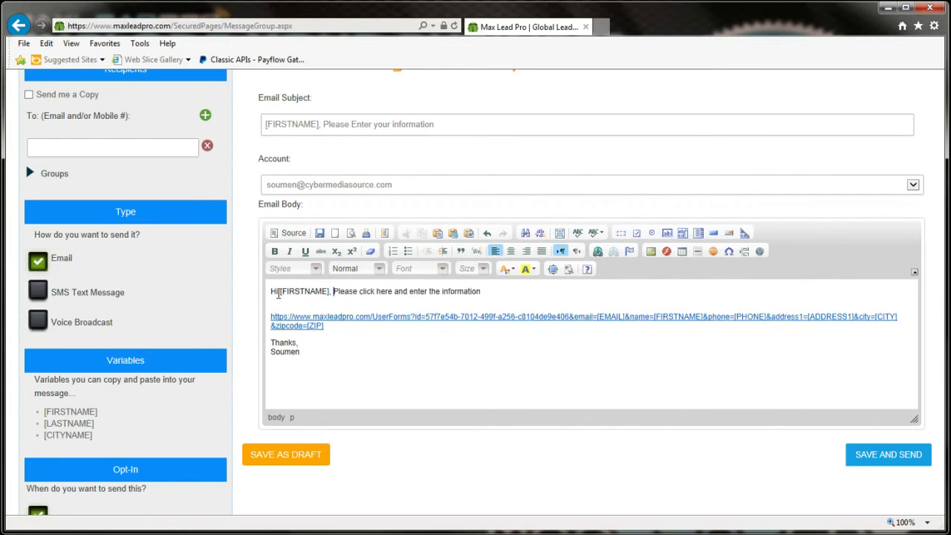
key(BackSpace)
key(Delete)
text(p)
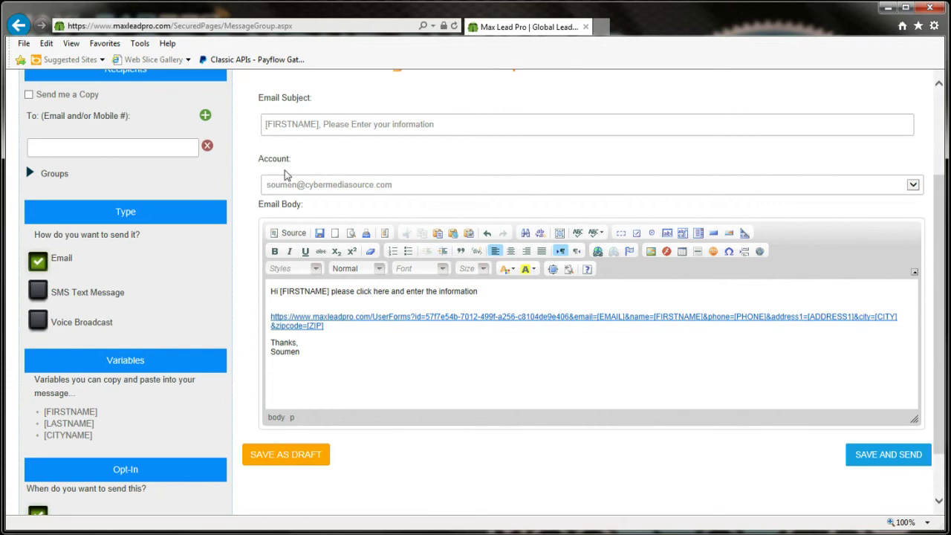
click(94, 146)
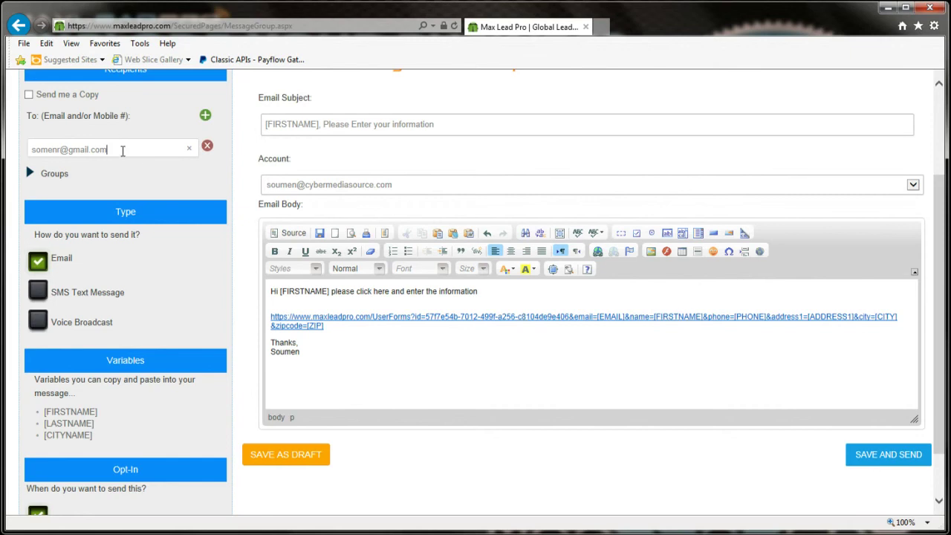
Step: Expand the contact groups, review the greeting, and send the personalised email with SAVE AND SEND
click(36, 172)
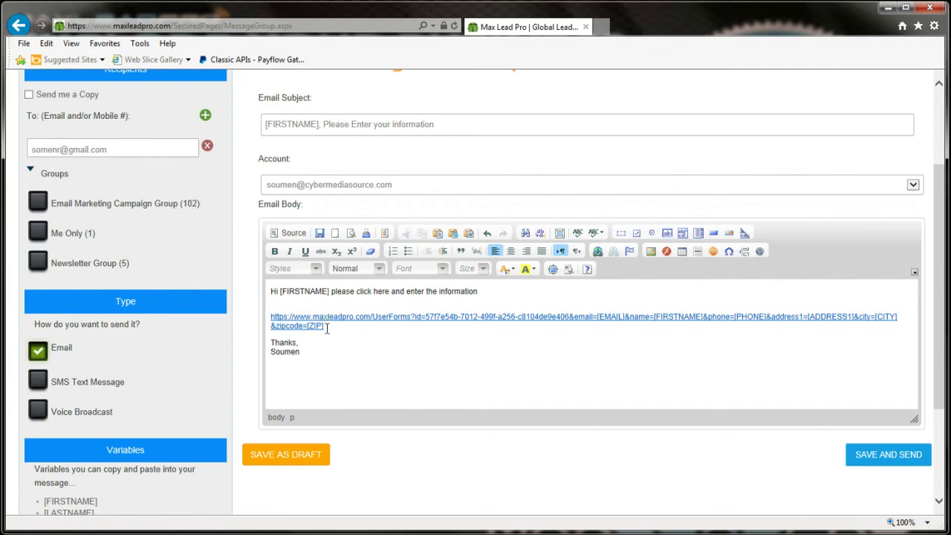
click(282, 291)
click(881, 459)
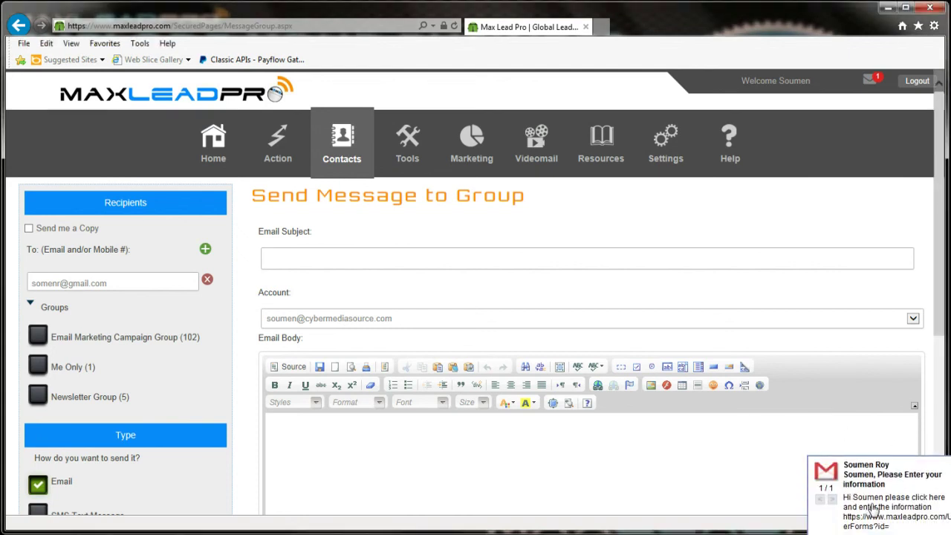
Step: Open the newly received email in Gmail and follow its prefilled form link
click(874, 512)
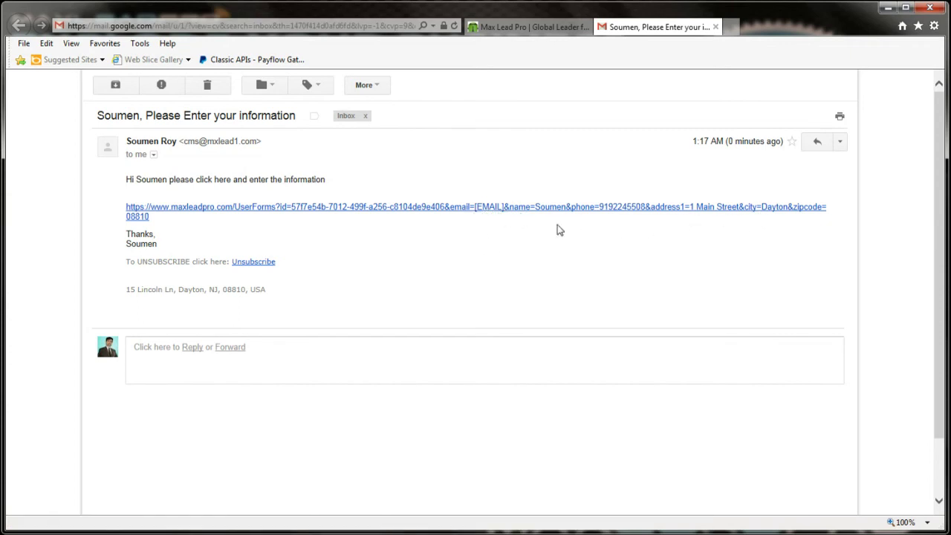
click(270, 211)
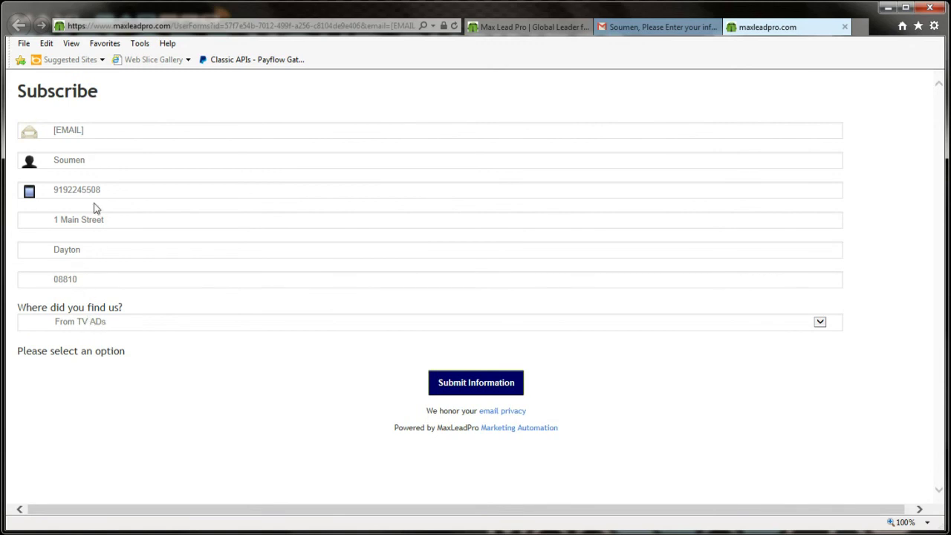
Step: Delete the [EMAIL] placeholder from the Subscribe form's Email field
click(93, 131)
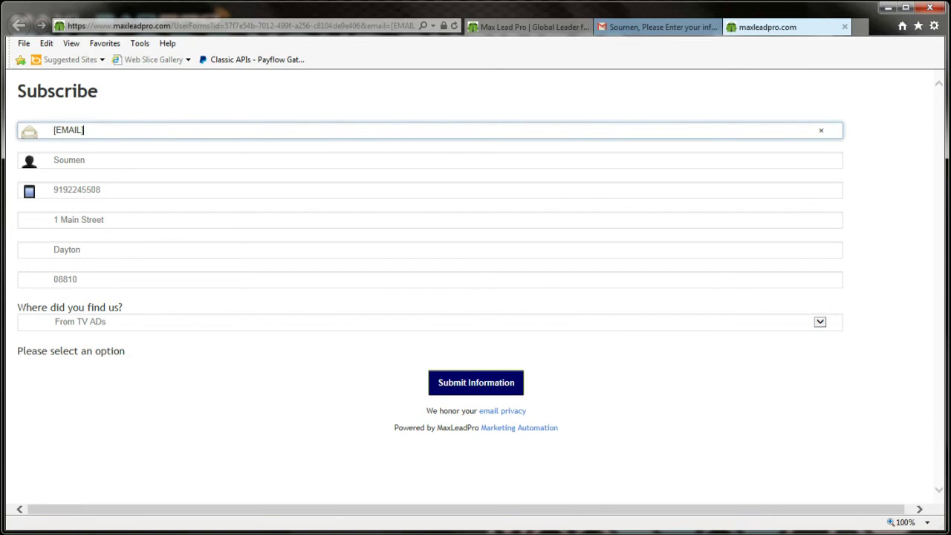
key(BackSpace)
key(BackSpace)
key(BackSpace)
key(BackSpace)
key(BackSpace)
key(BackSpace)
key(BackSpace)
Step: Switch back to the MaxLeadPro message tab, then to the Subscribe form tab
click(521, 34)
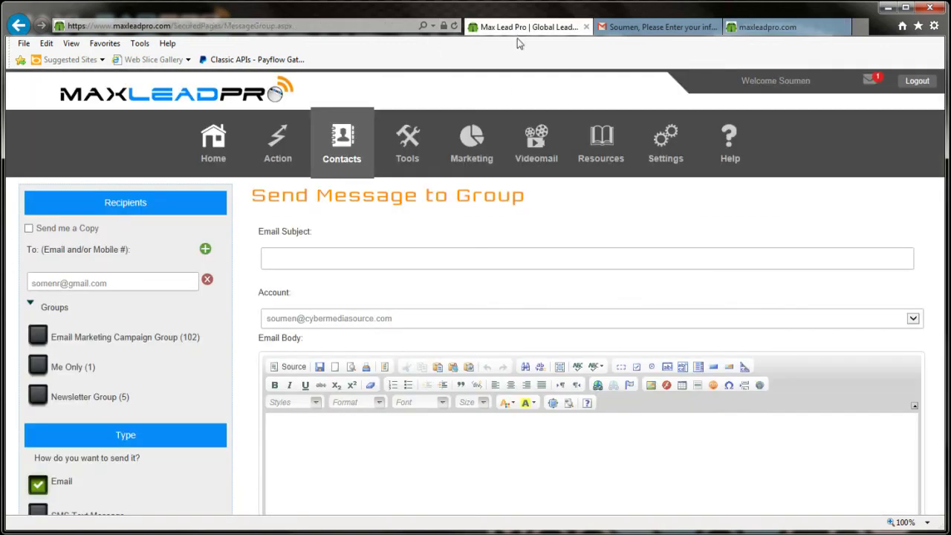
mouse_move(693, 141)
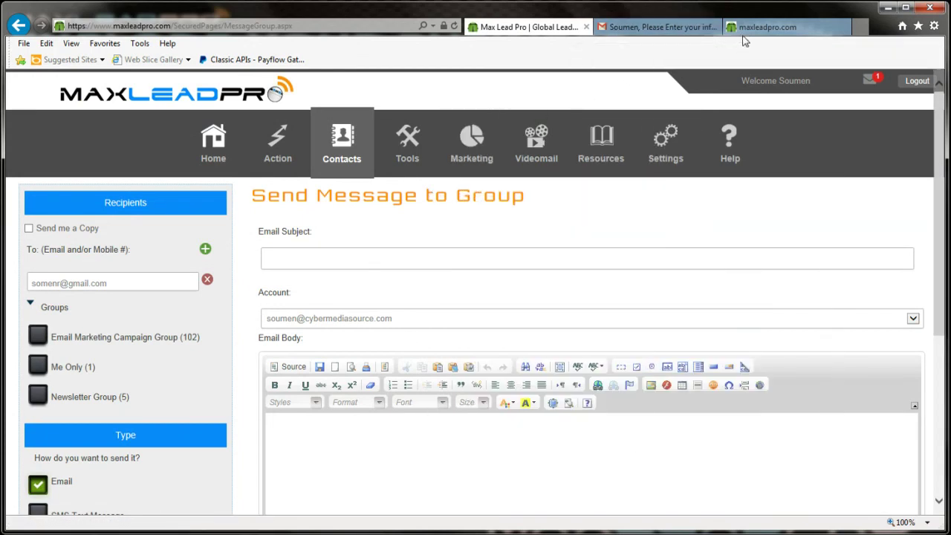
click(744, 31)
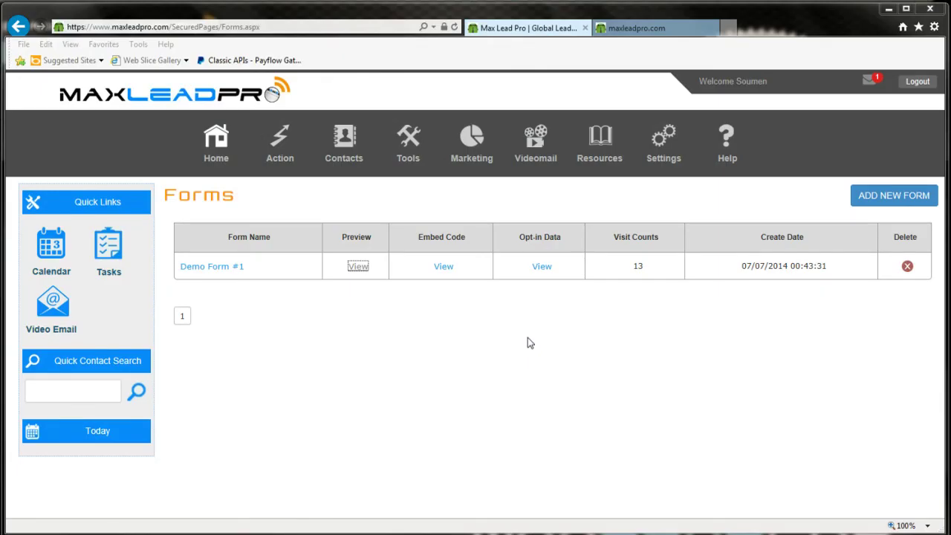
mouse_move(735, 169)
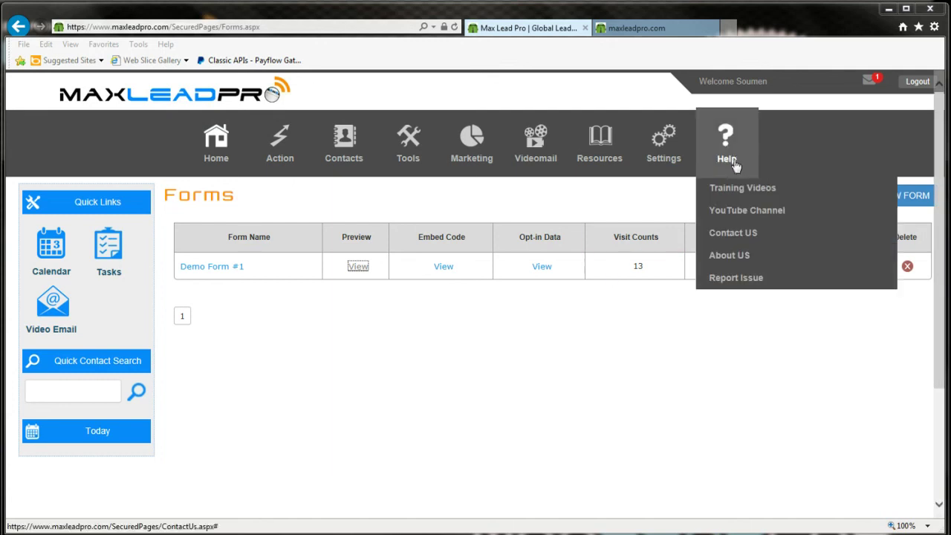